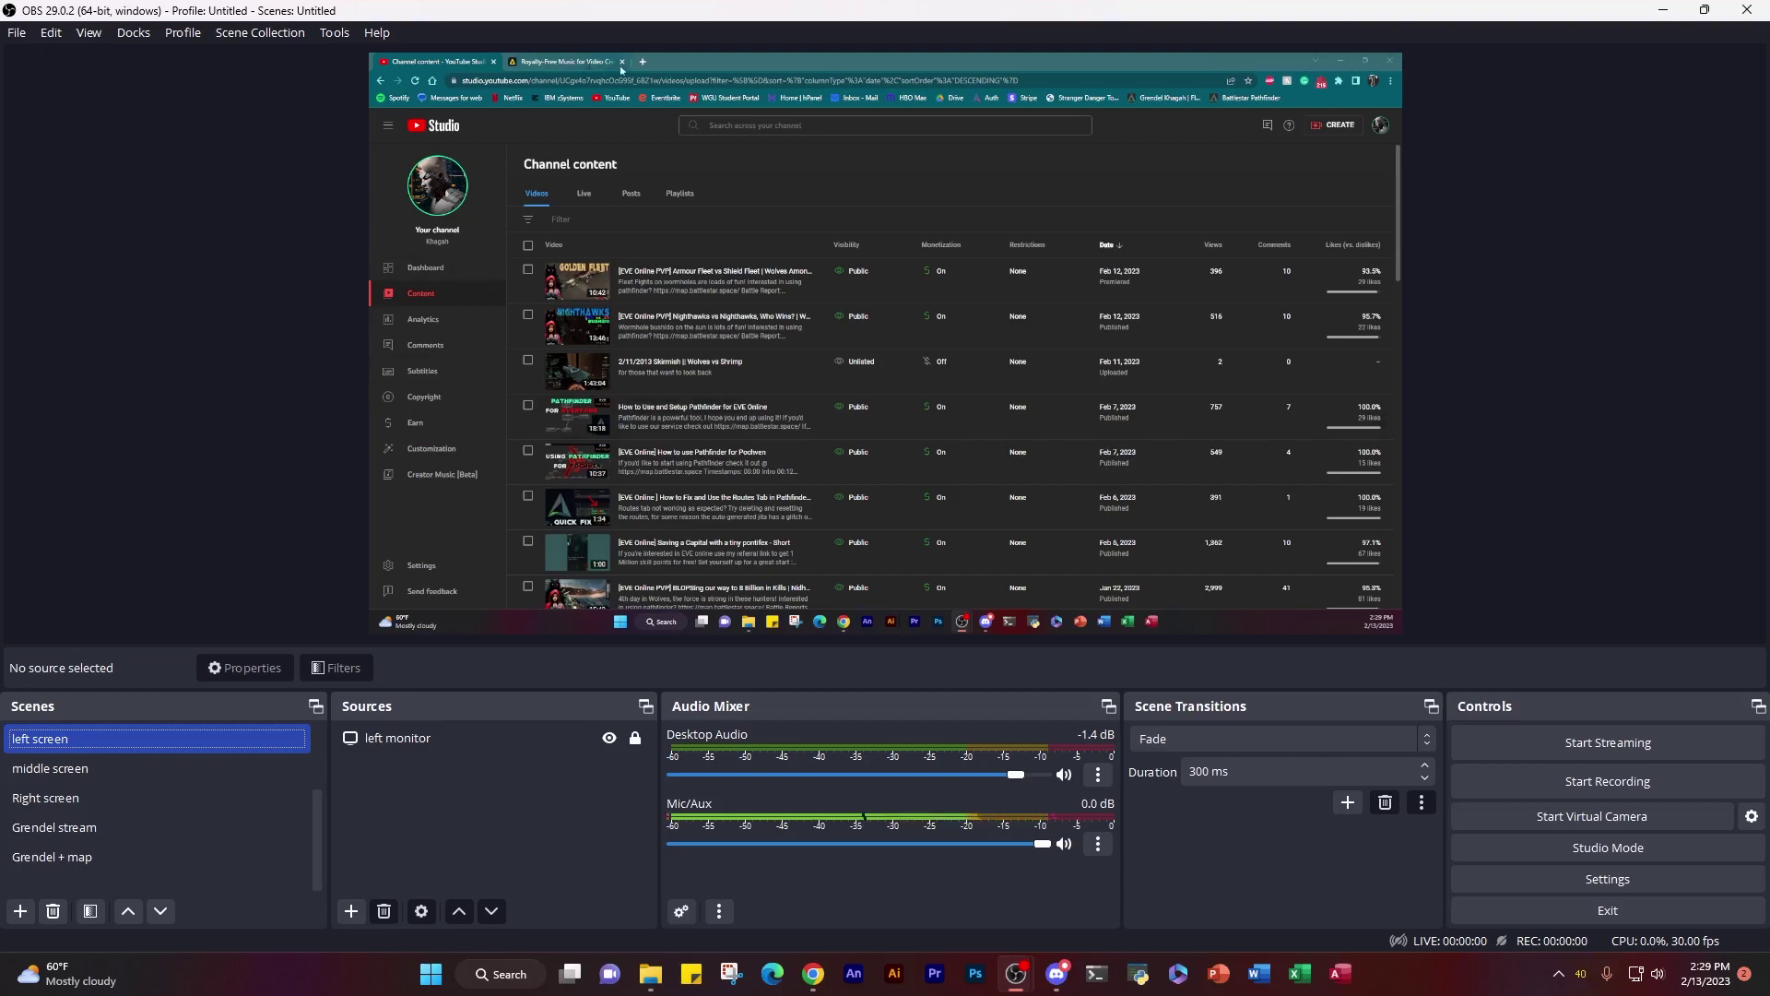
Step: Search the web for "obs" in a new browser tab and look through the results for the OBS download site
{"action": "left_click", "coordinate": [642, 62]}
{"action": "type", "text": "obs"}
{"action": "key", "text": "Return"}
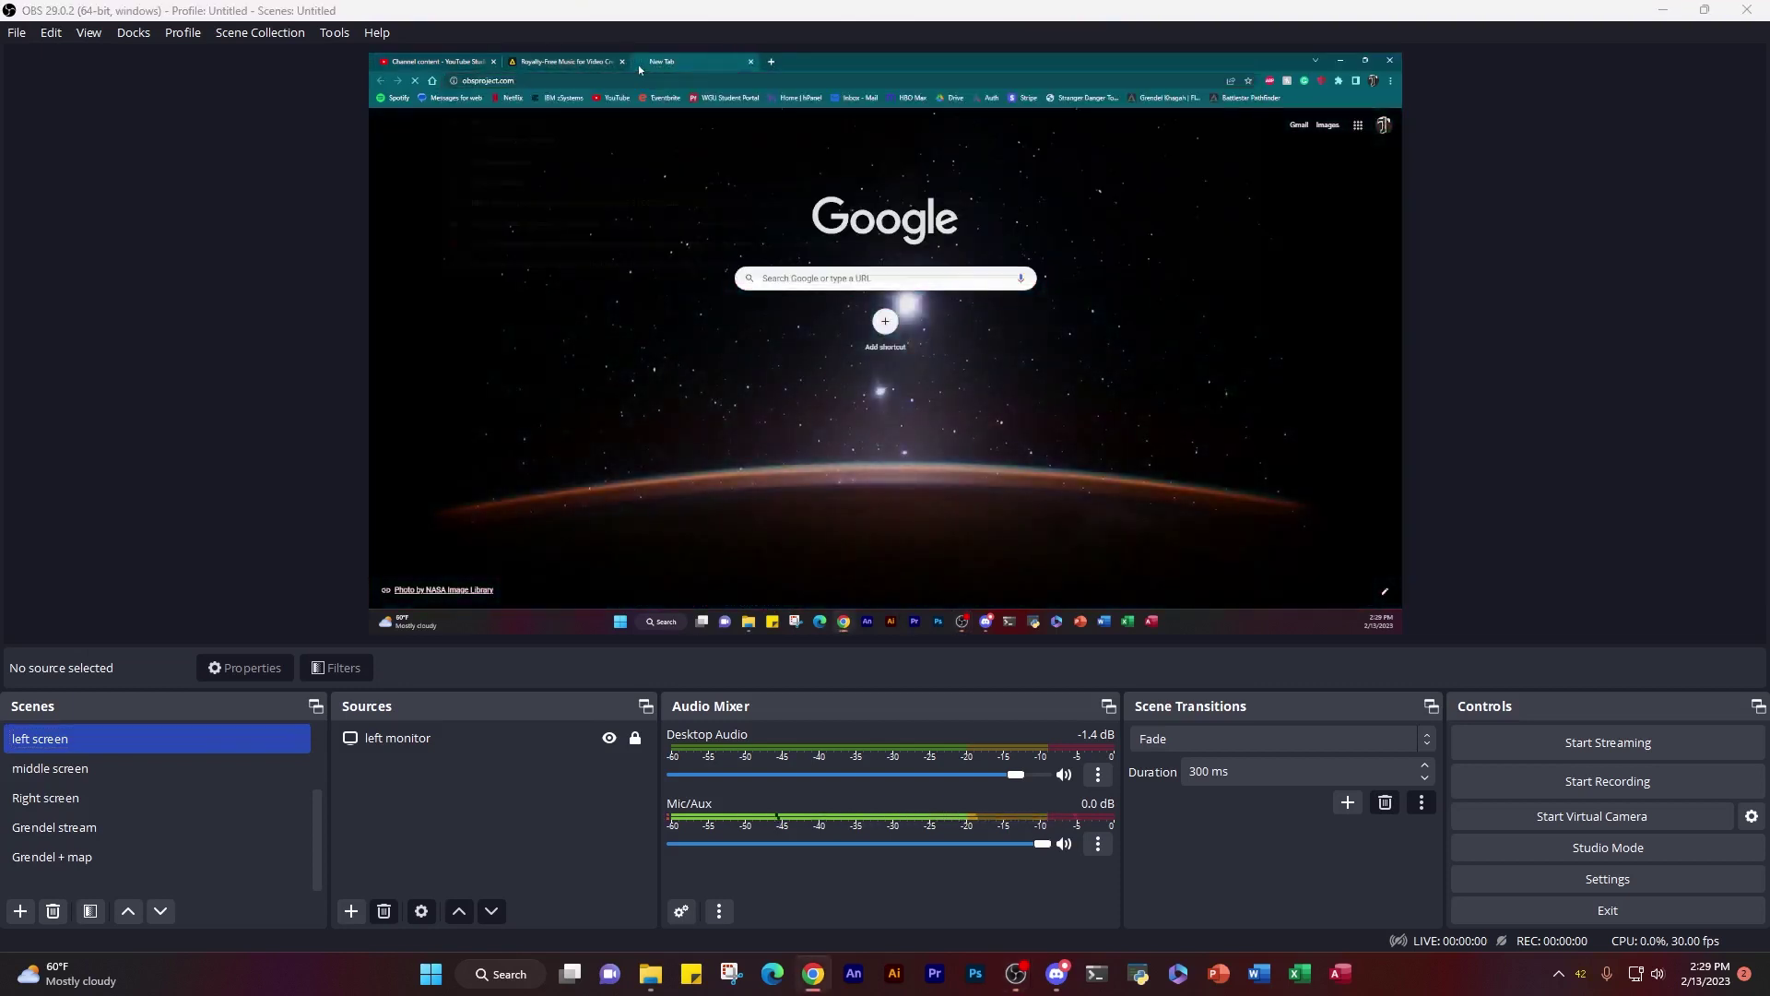
{"action": "left_click", "coordinate": [556, 81]}
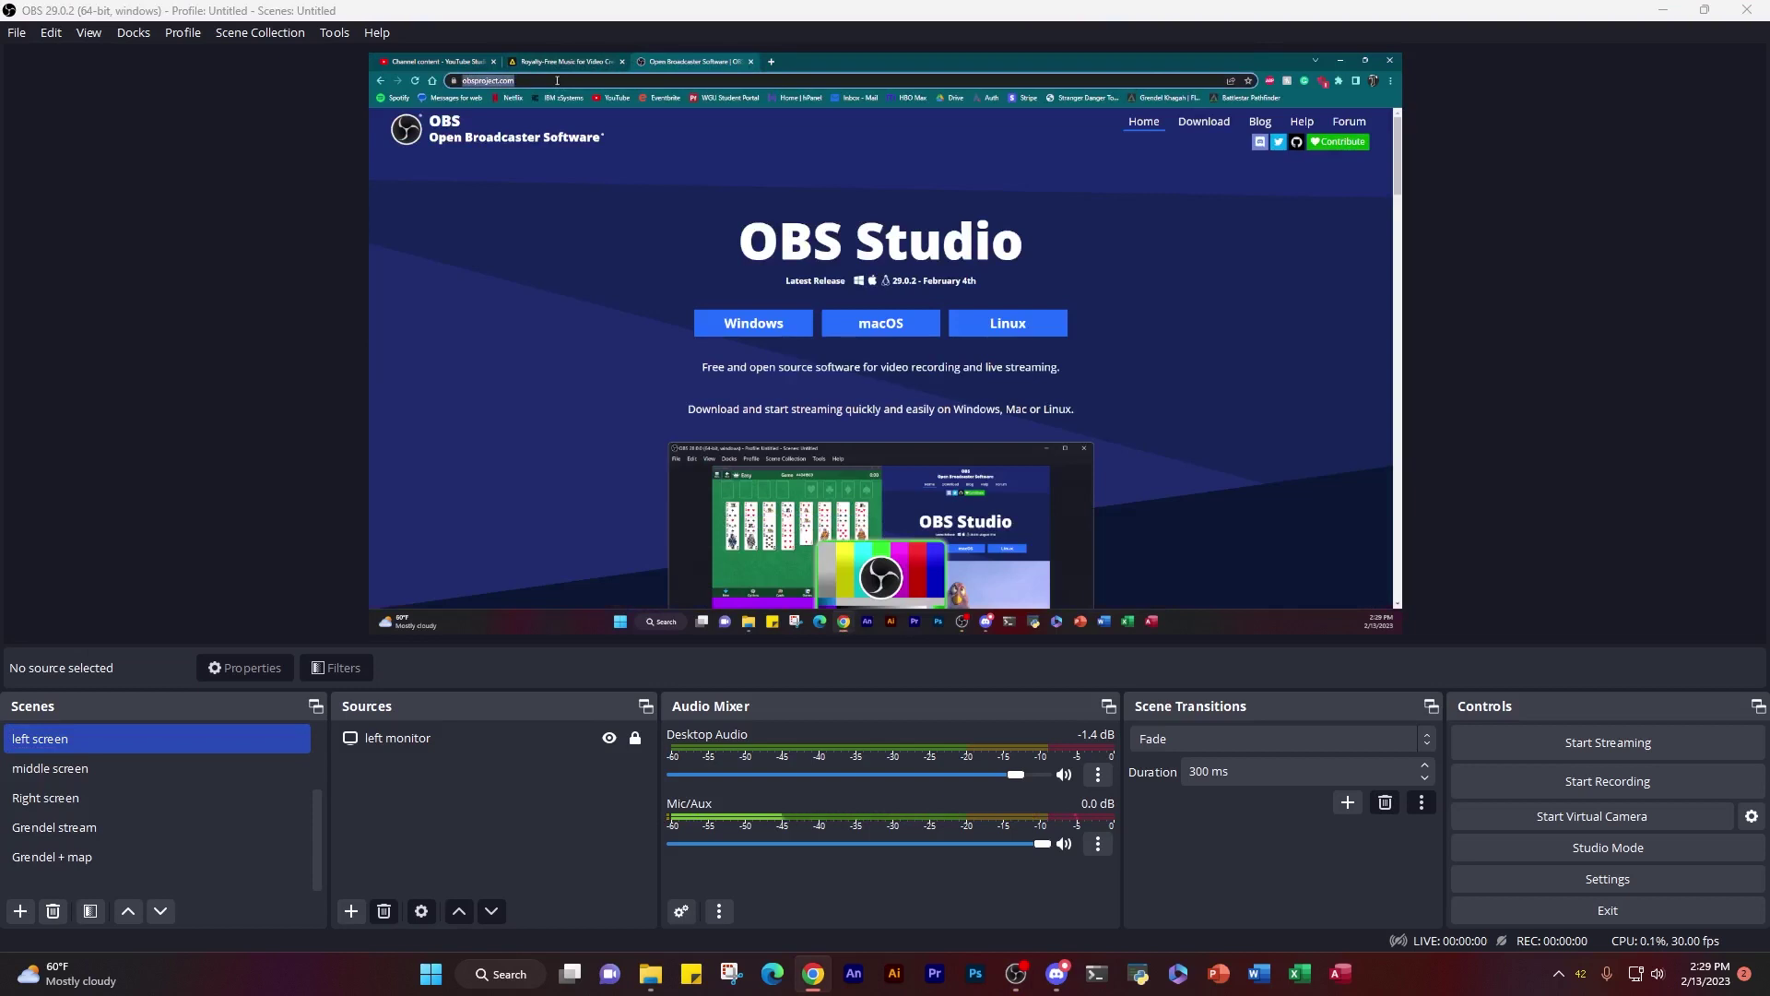
{"action": "type", "text": "obs"}
{"action": "key", "text": "Return"}
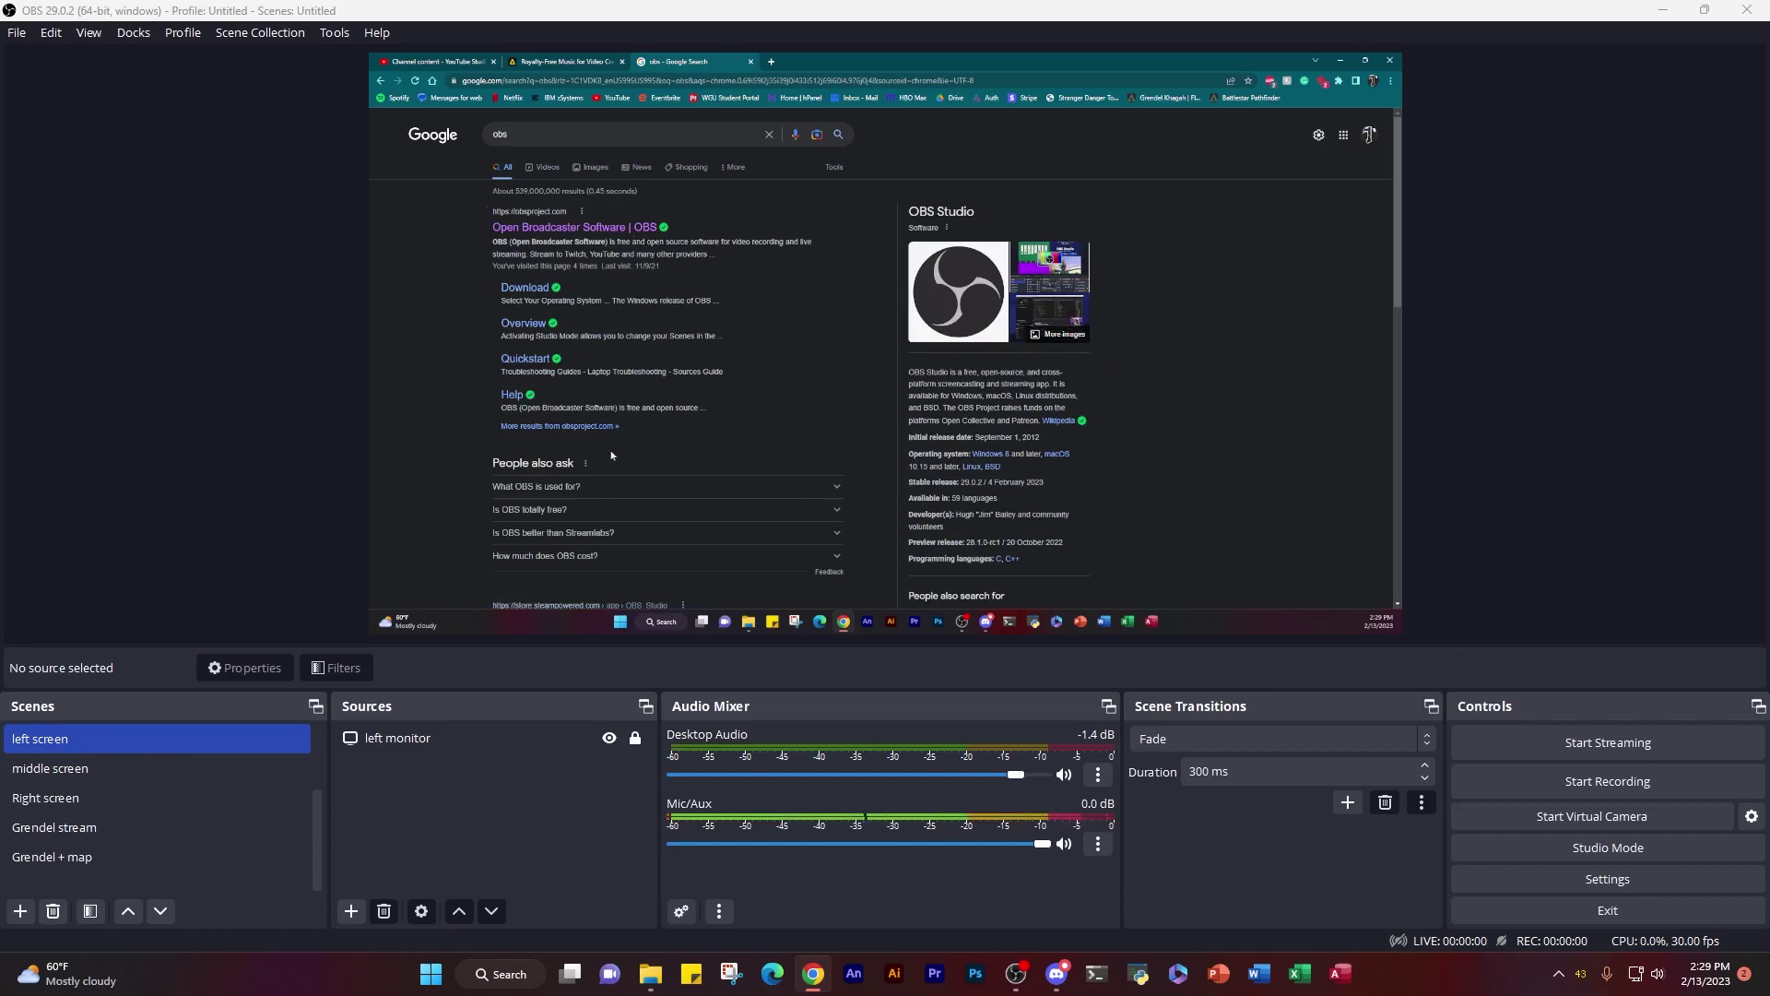
{"action": "scroll", "coordinate": [781, 316], "scroll_direction": "down", "scroll_amount": 3}
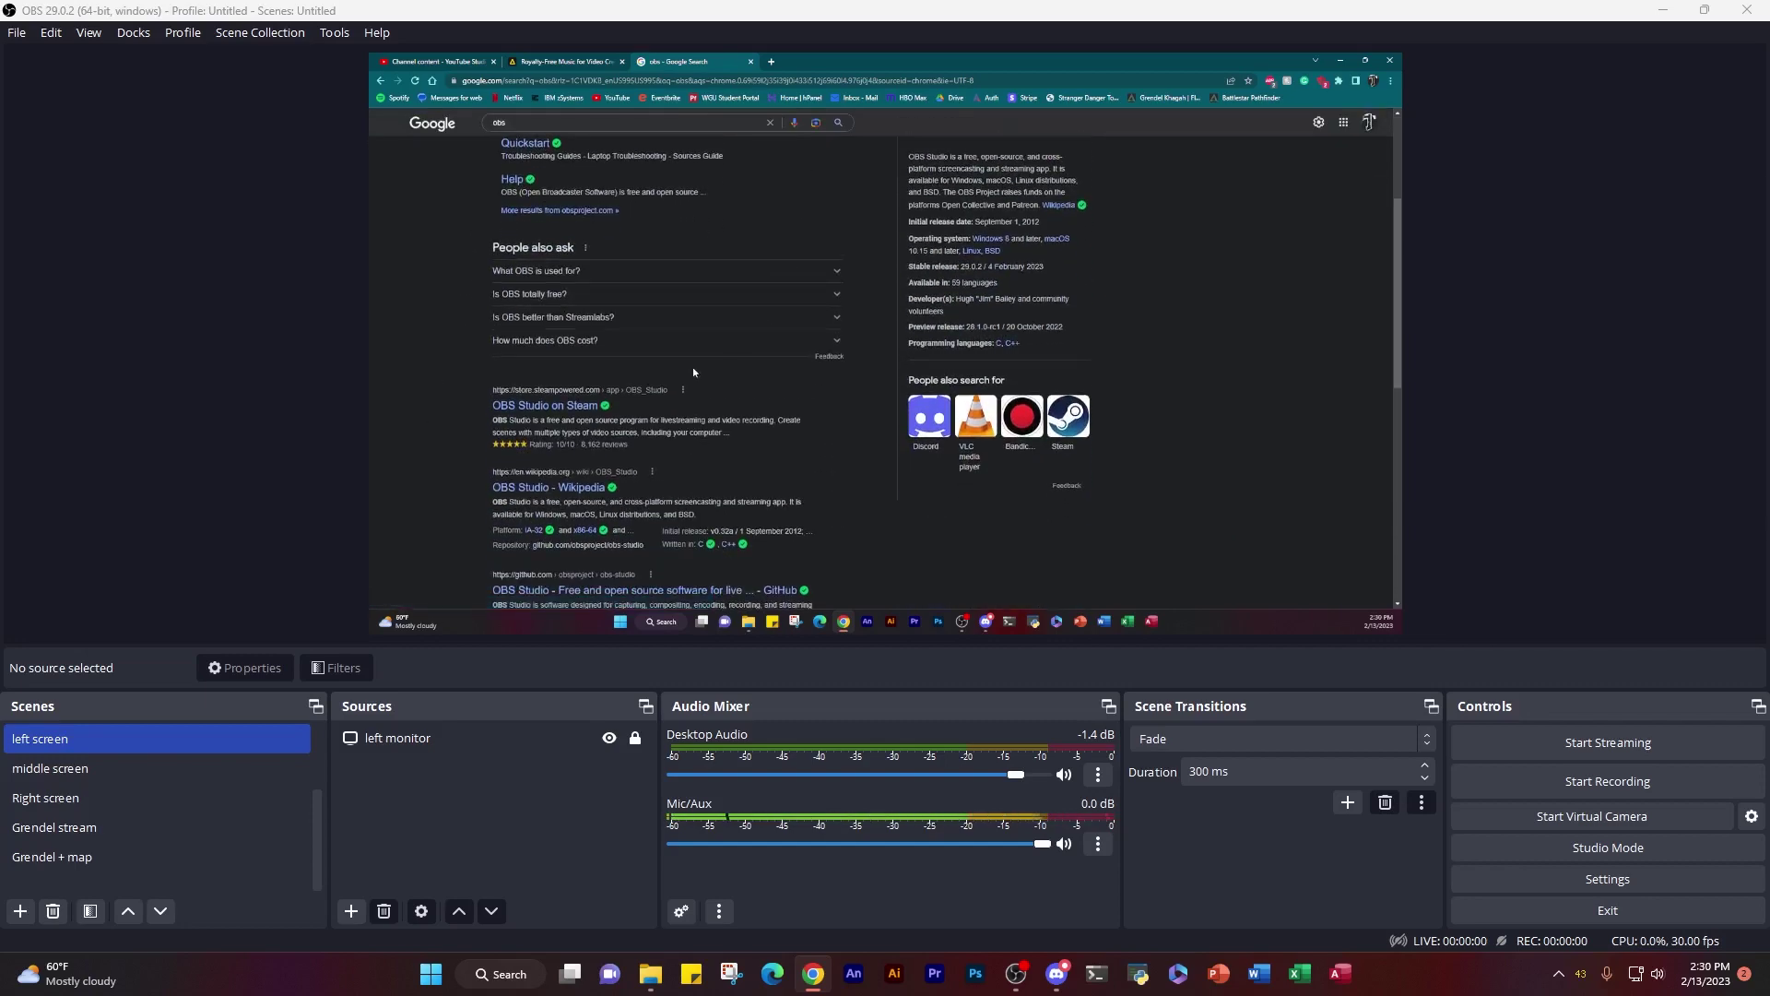
{"action": "scroll", "coordinate": [693, 367], "scroll_direction": "up", "scroll_amount": 4}
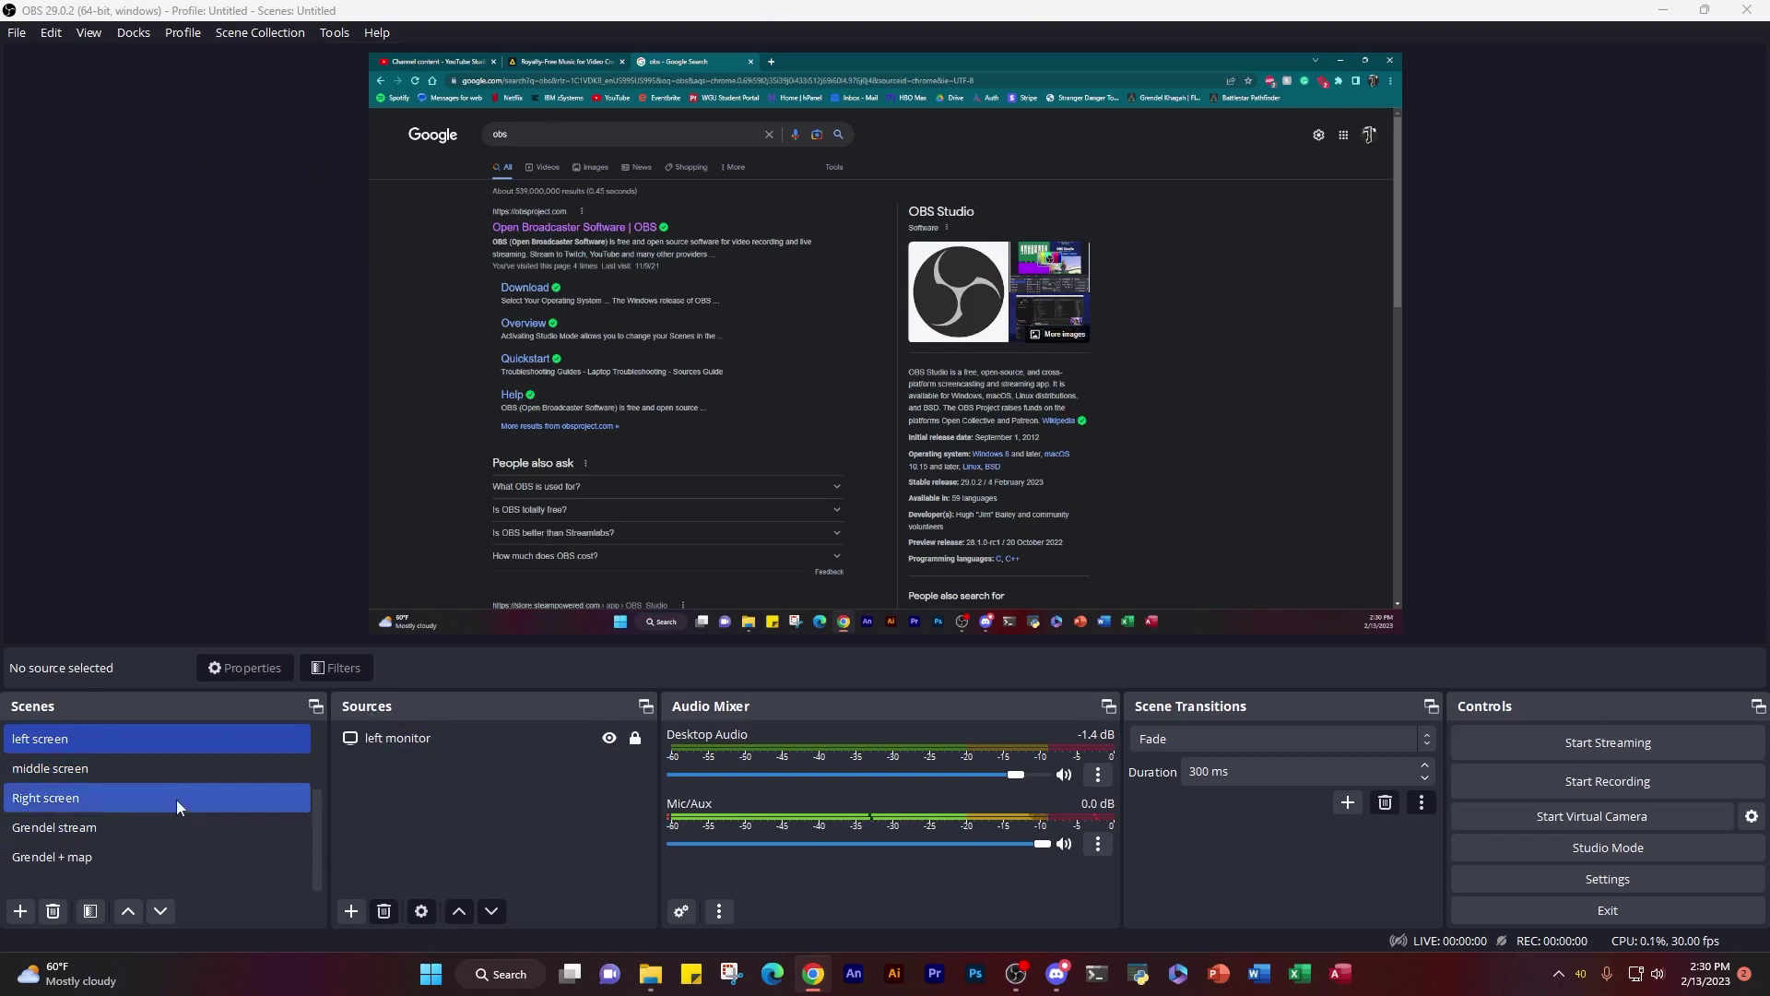
Step: Add a new scene named youtube
{"action": "left_click", "coordinate": [20, 912]}
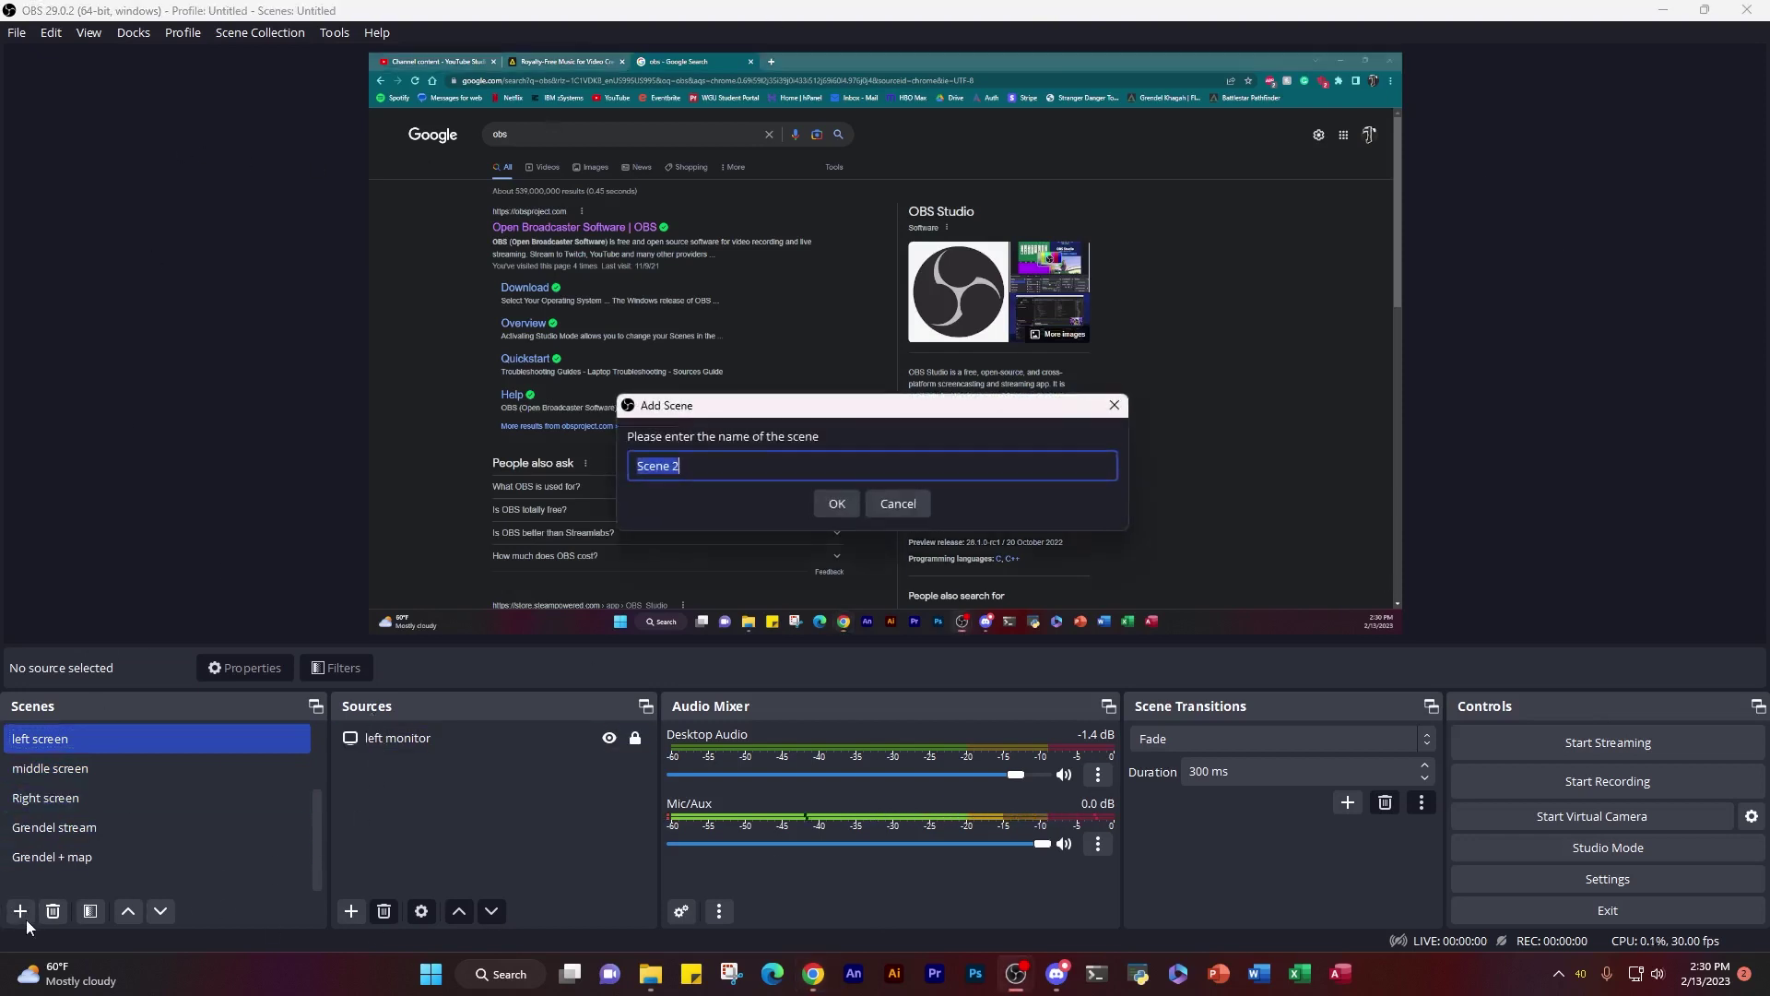
{"action": "type", "text": "youtube"}
{"action": "key", "text": "Return"}
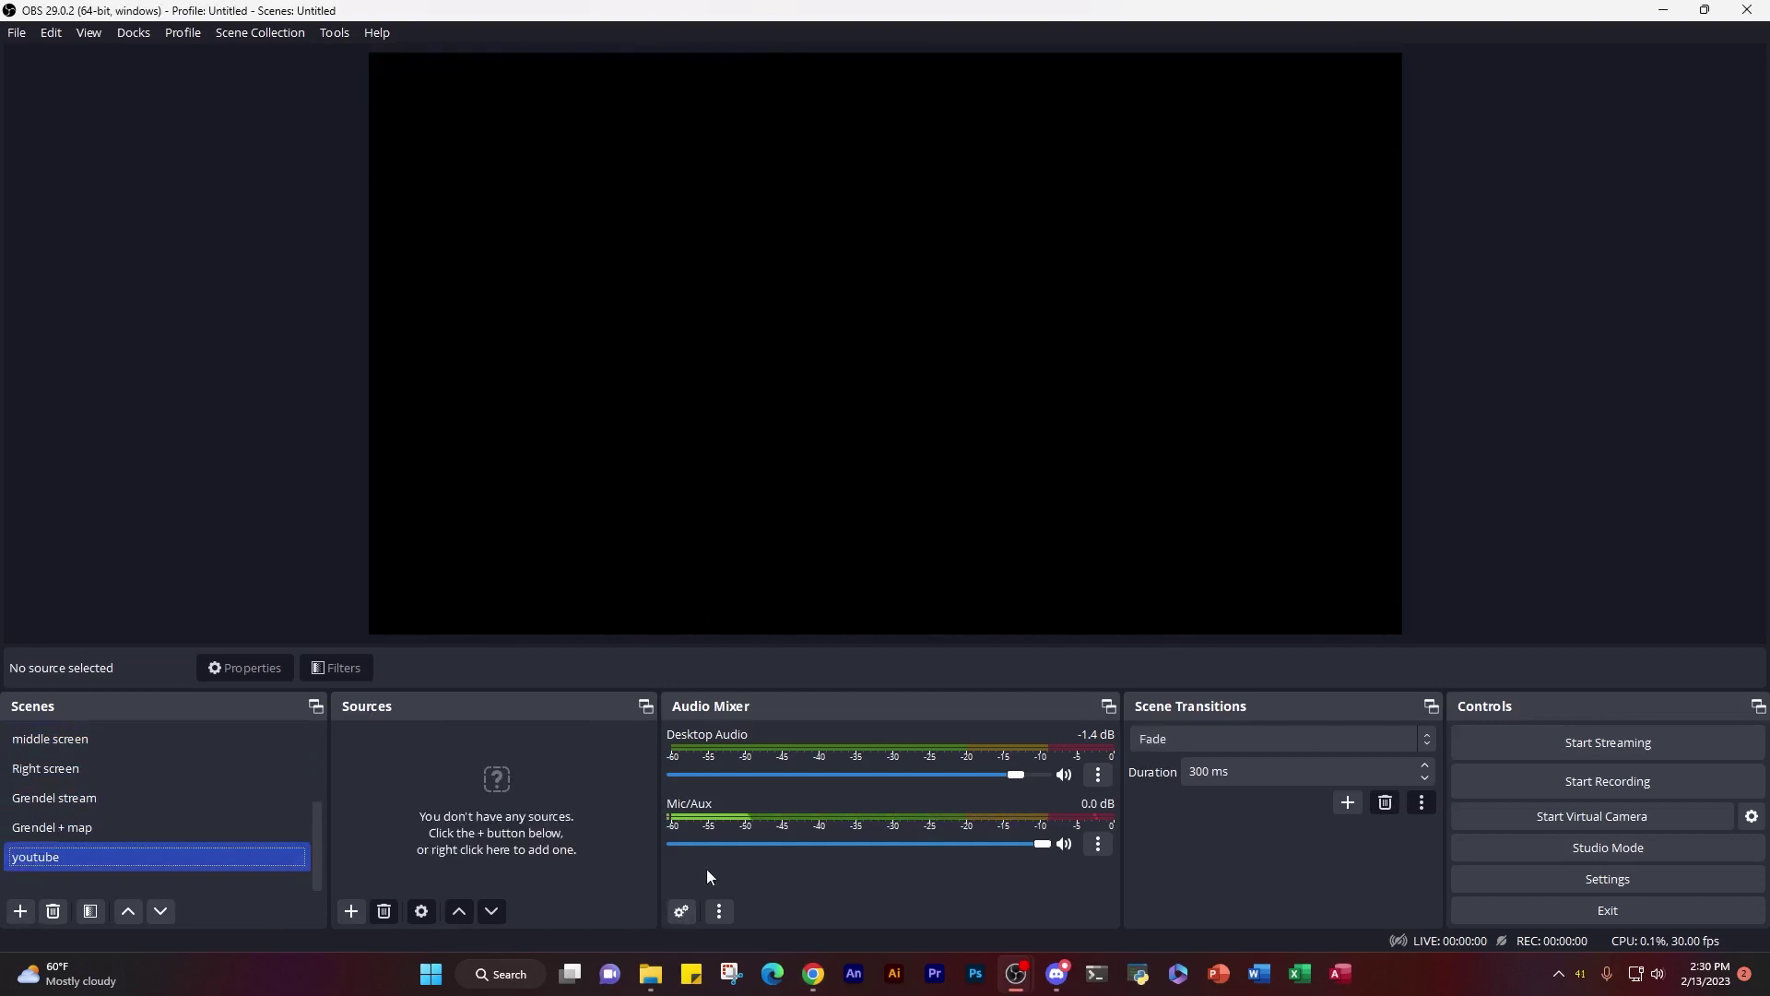
Step: Add a new Display Capture source to the youtube scene, capturing the LC24RG50 1920x1080 primary monitor with the cursor included
{"action": "left_click", "coordinate": [351, 910]}
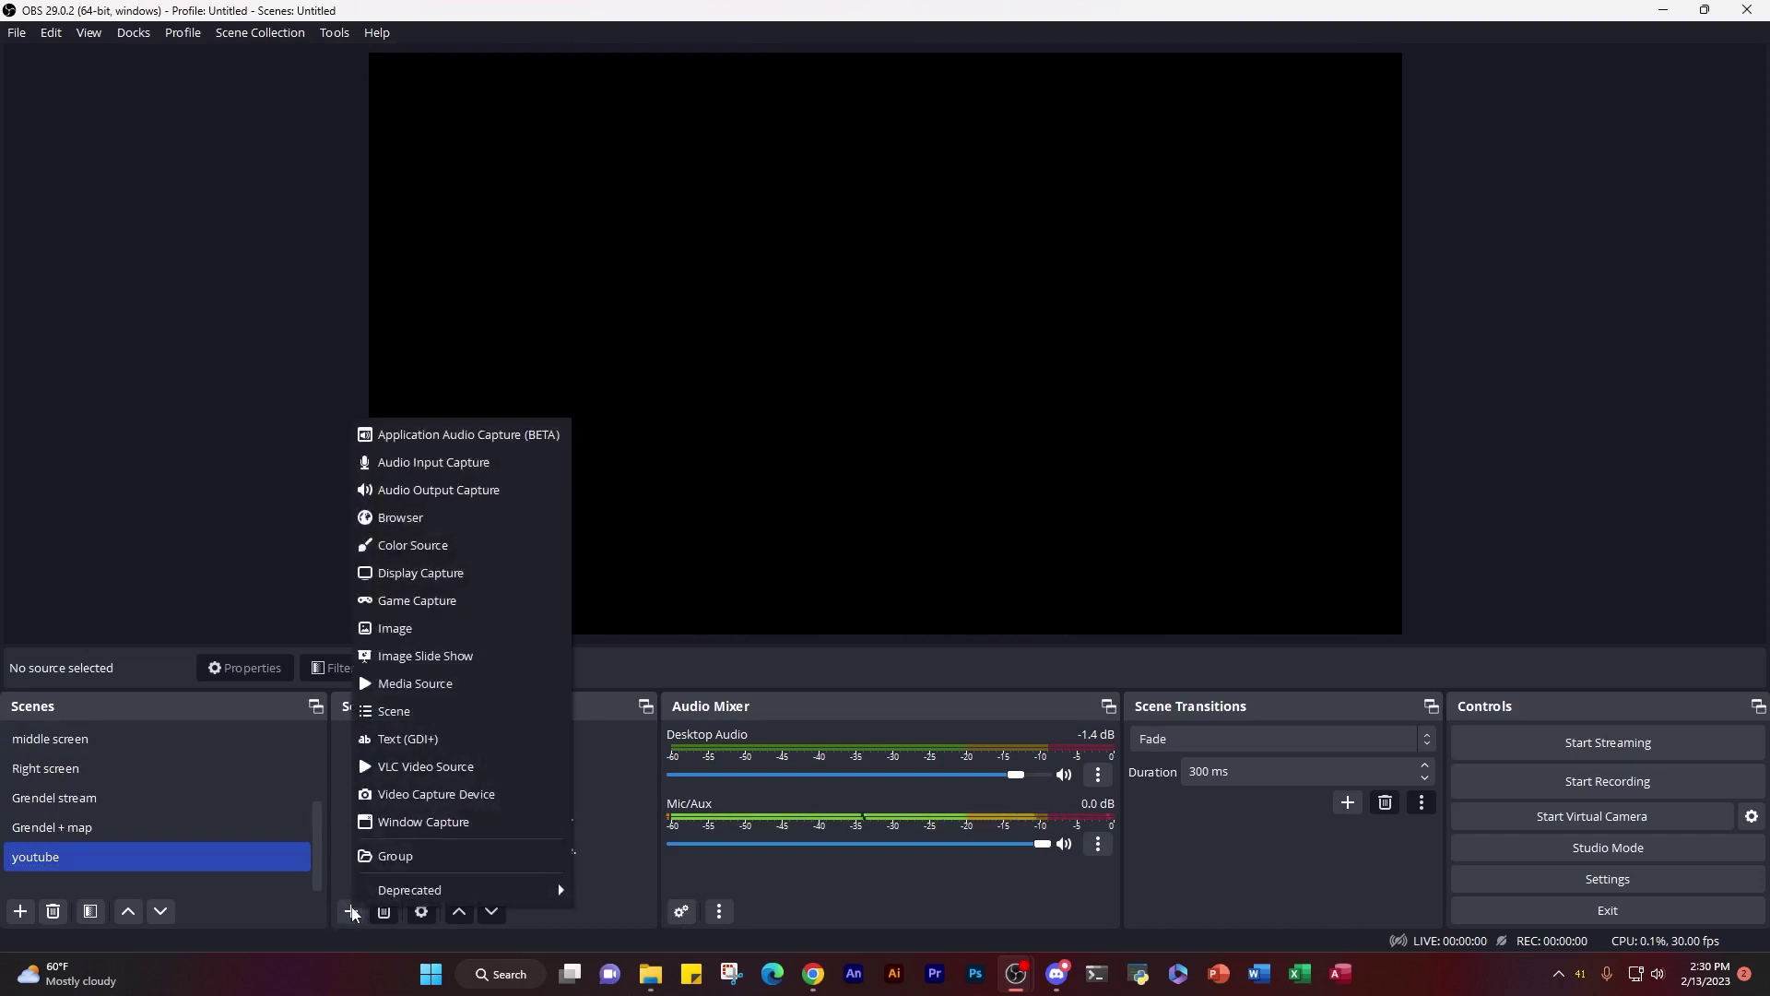
{"action": "left_click", "coordinate": [455, 572]}
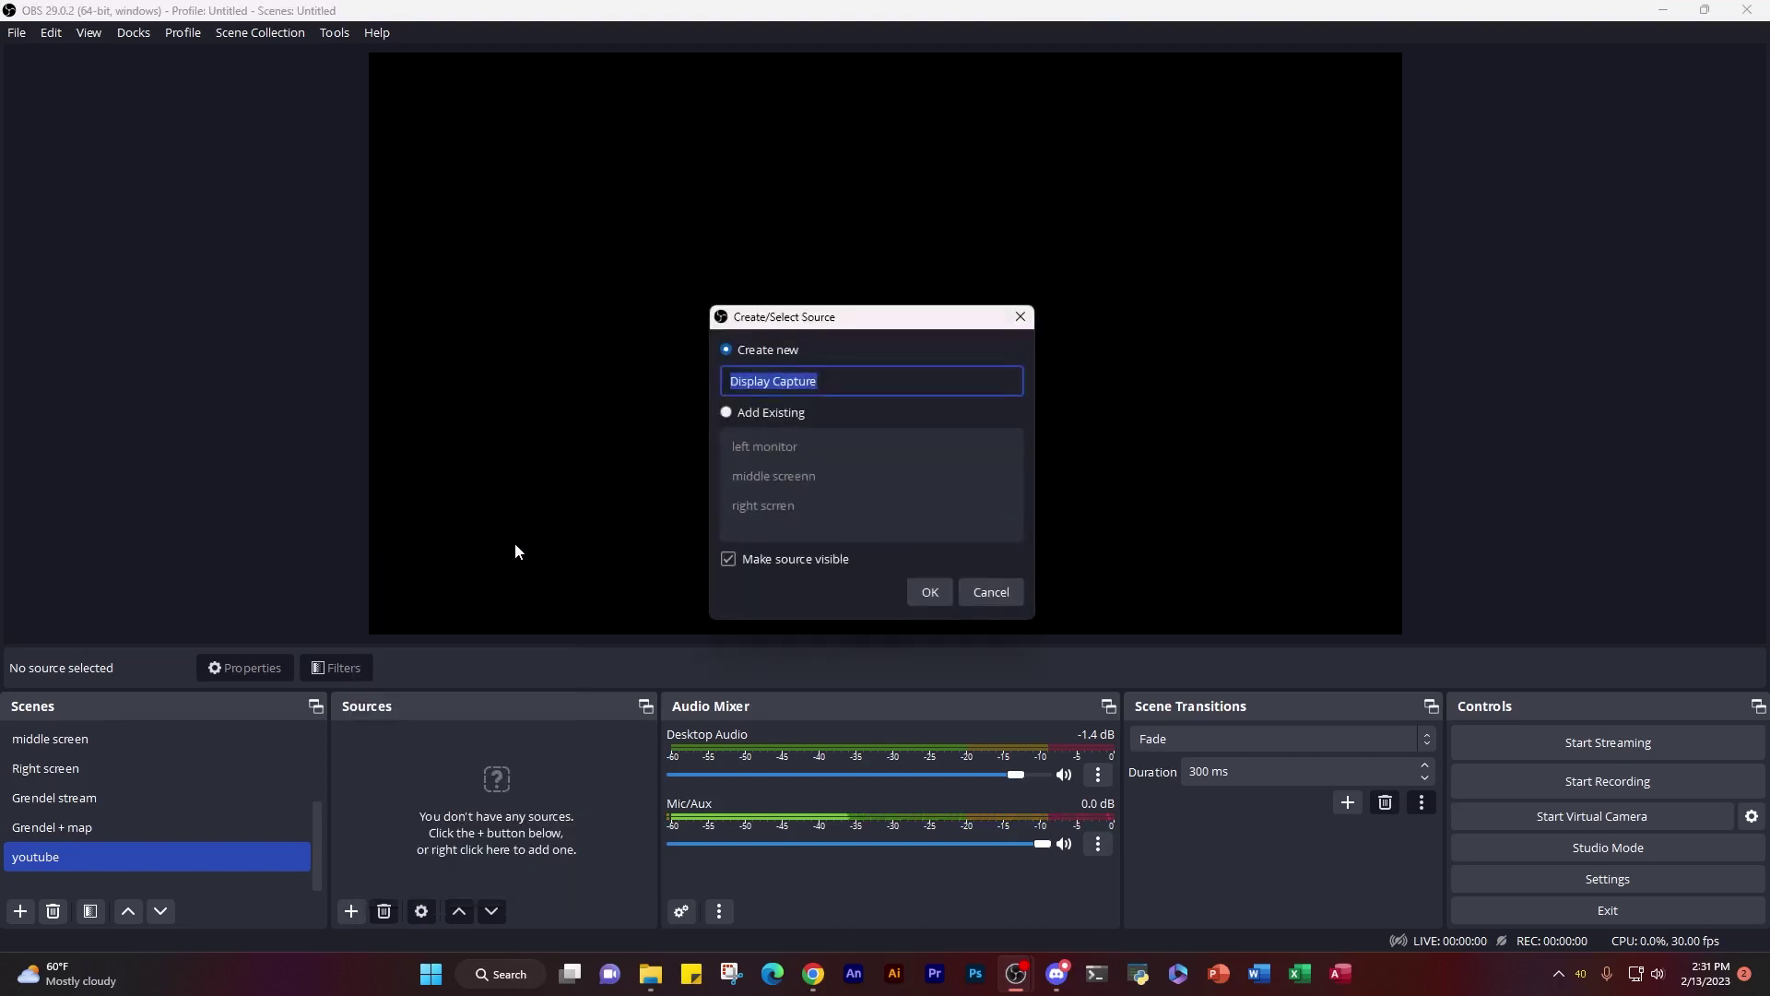
{"action": "left_click", "coordinate": [927, 592]}
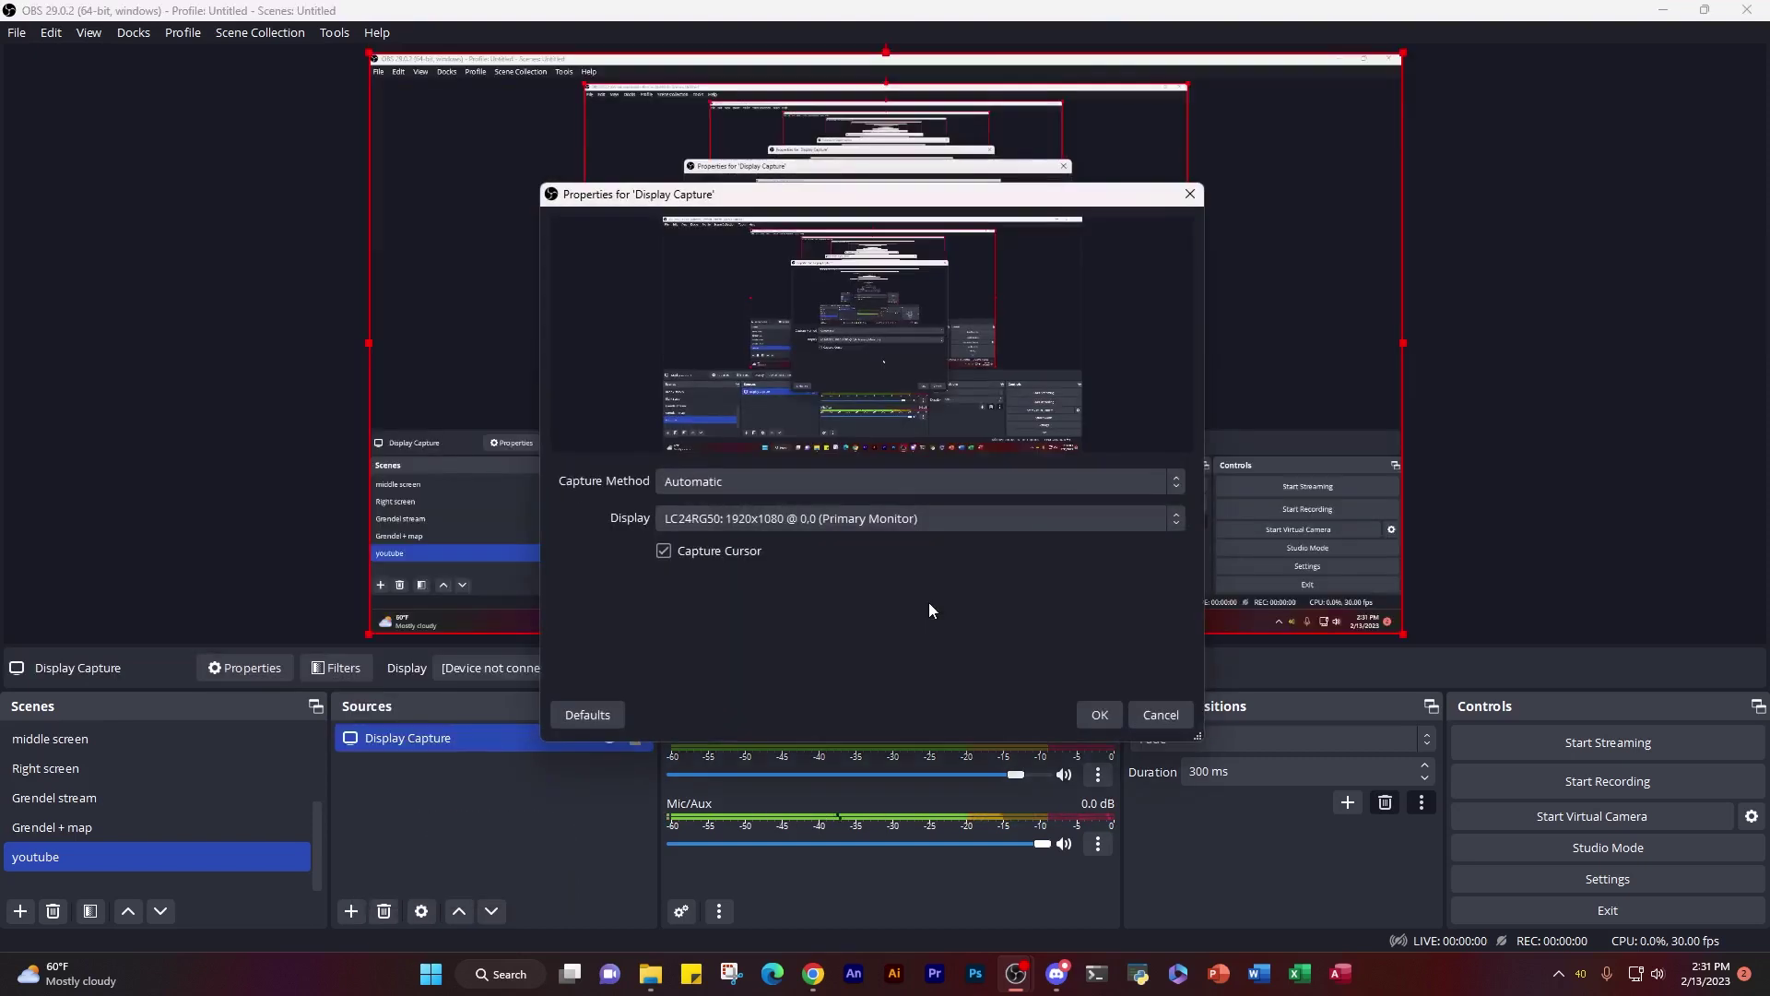
{"action": "left_click_drag", "start_coordinate": [783, 194], "coordinate": [483, 186]}
{"action": "left_click", "coordinate": [588, 509]}
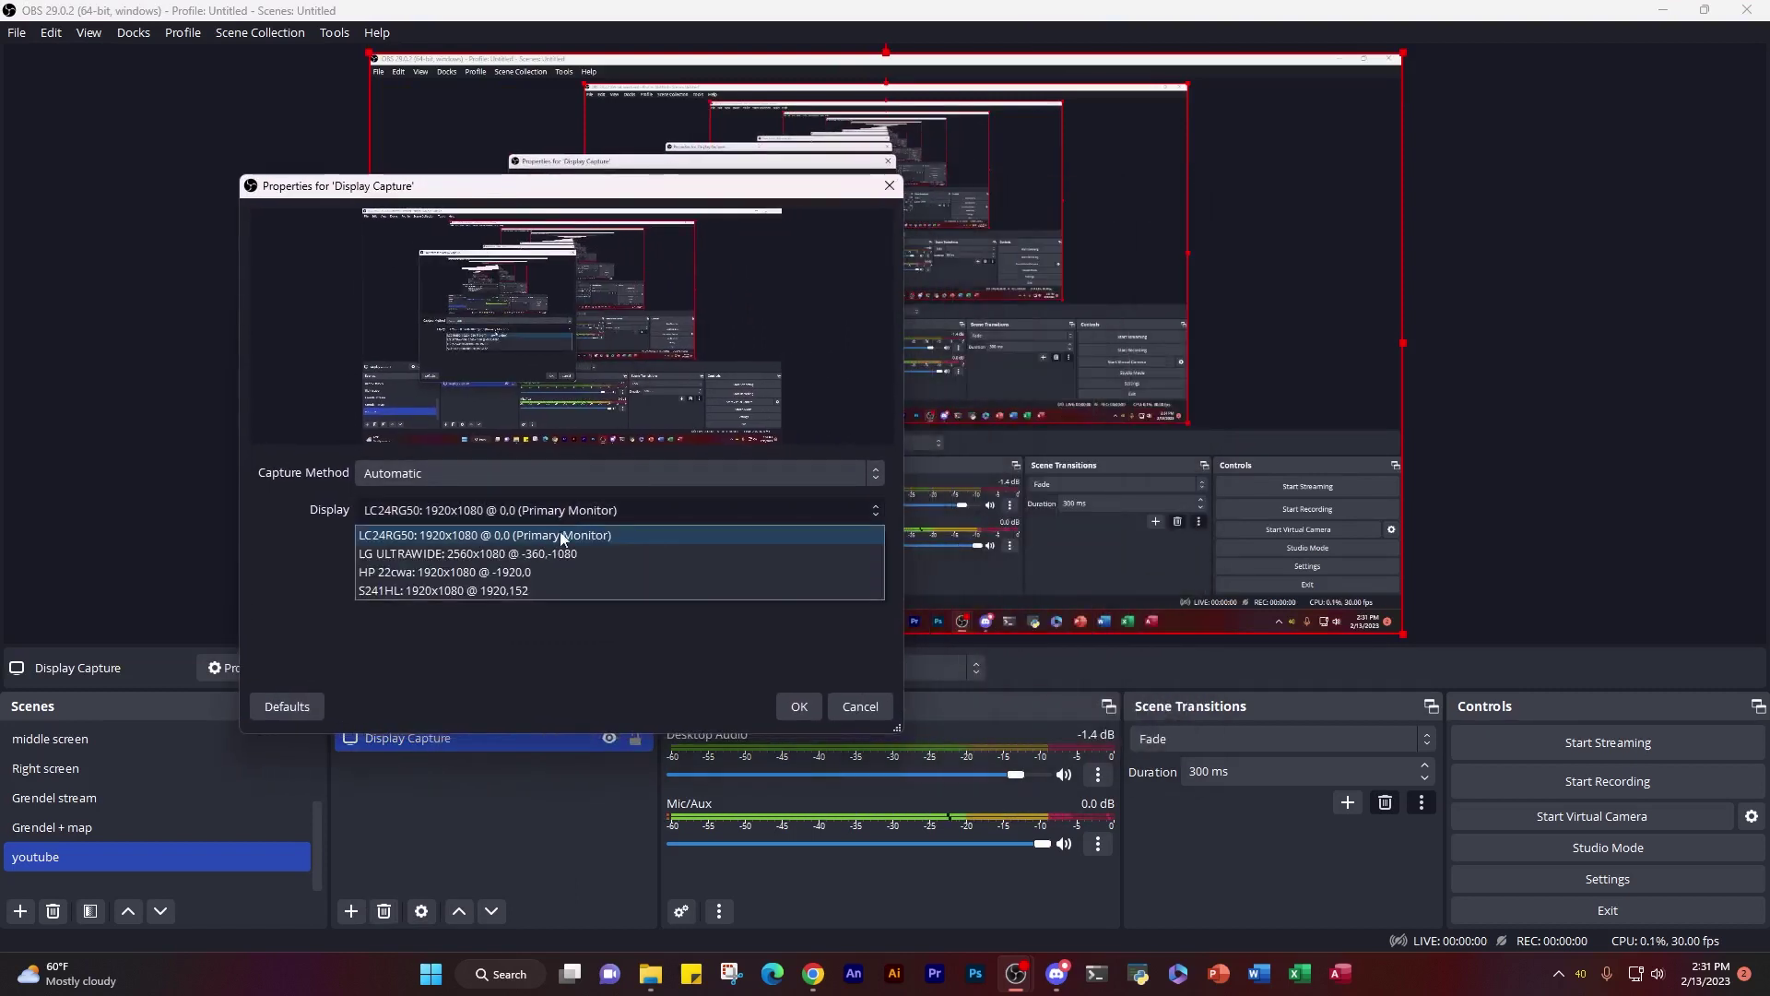
{"action": "left_click", "coordinate": [635, 508]}
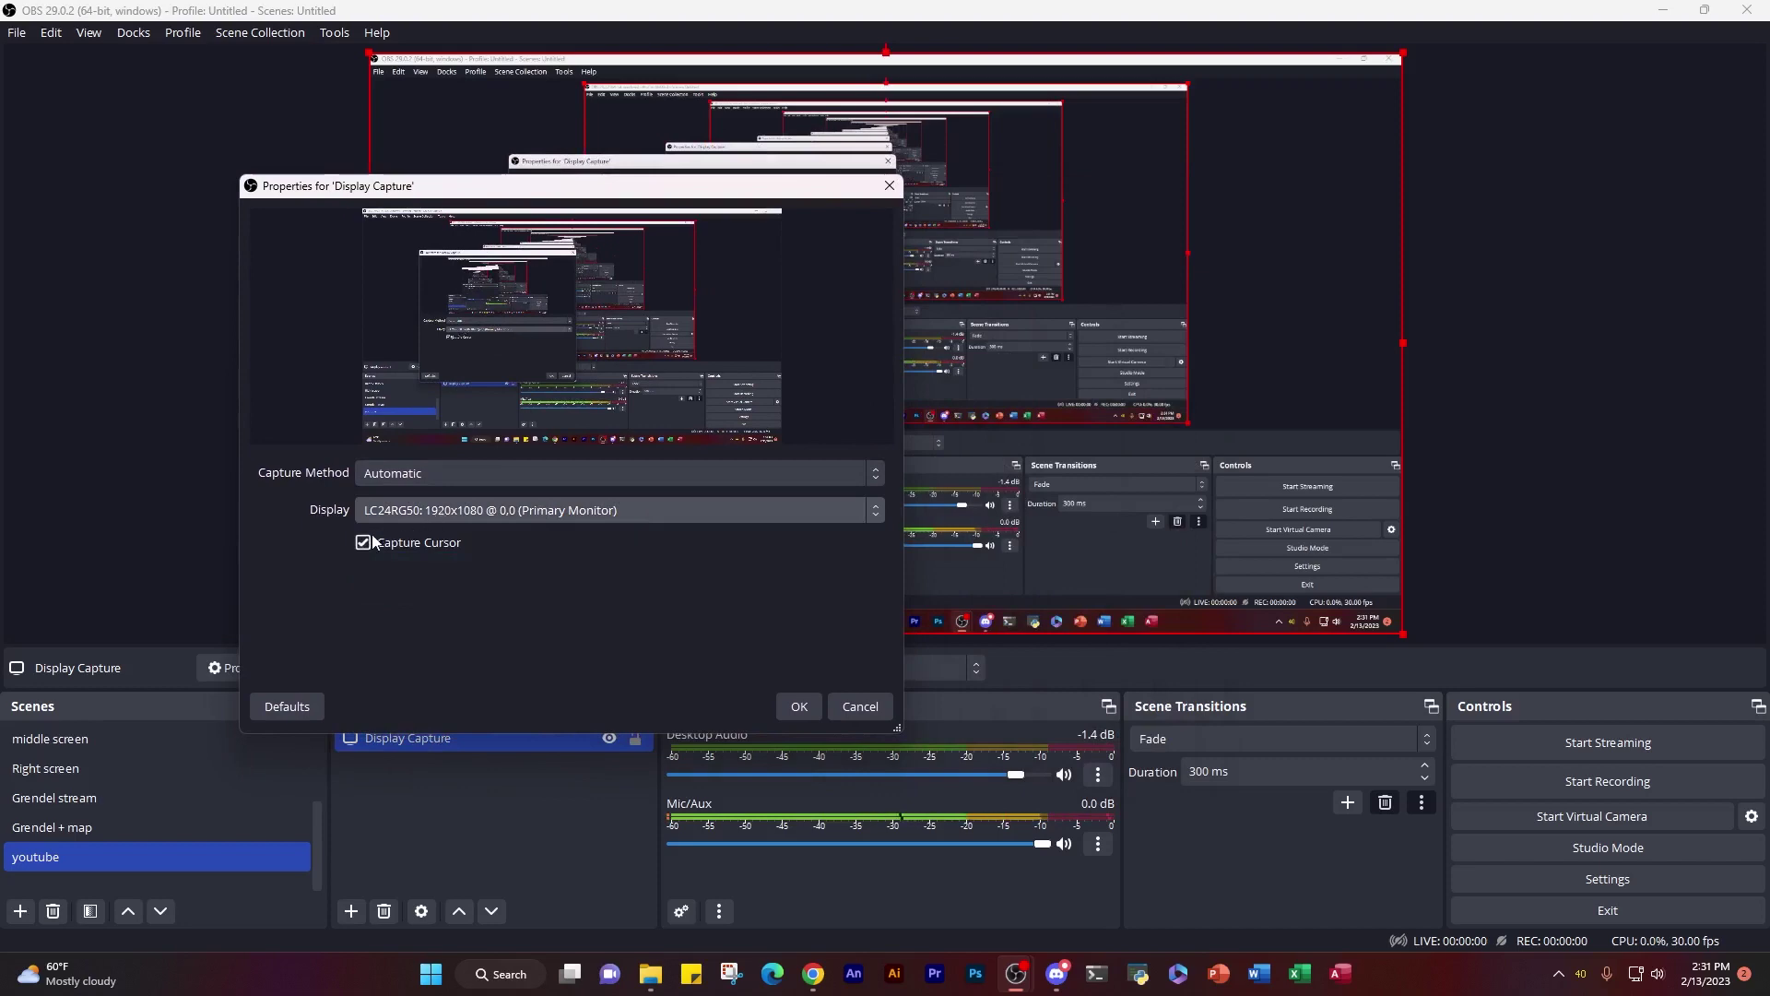
{"action": "left_click", "coordinate": [800, 705]}
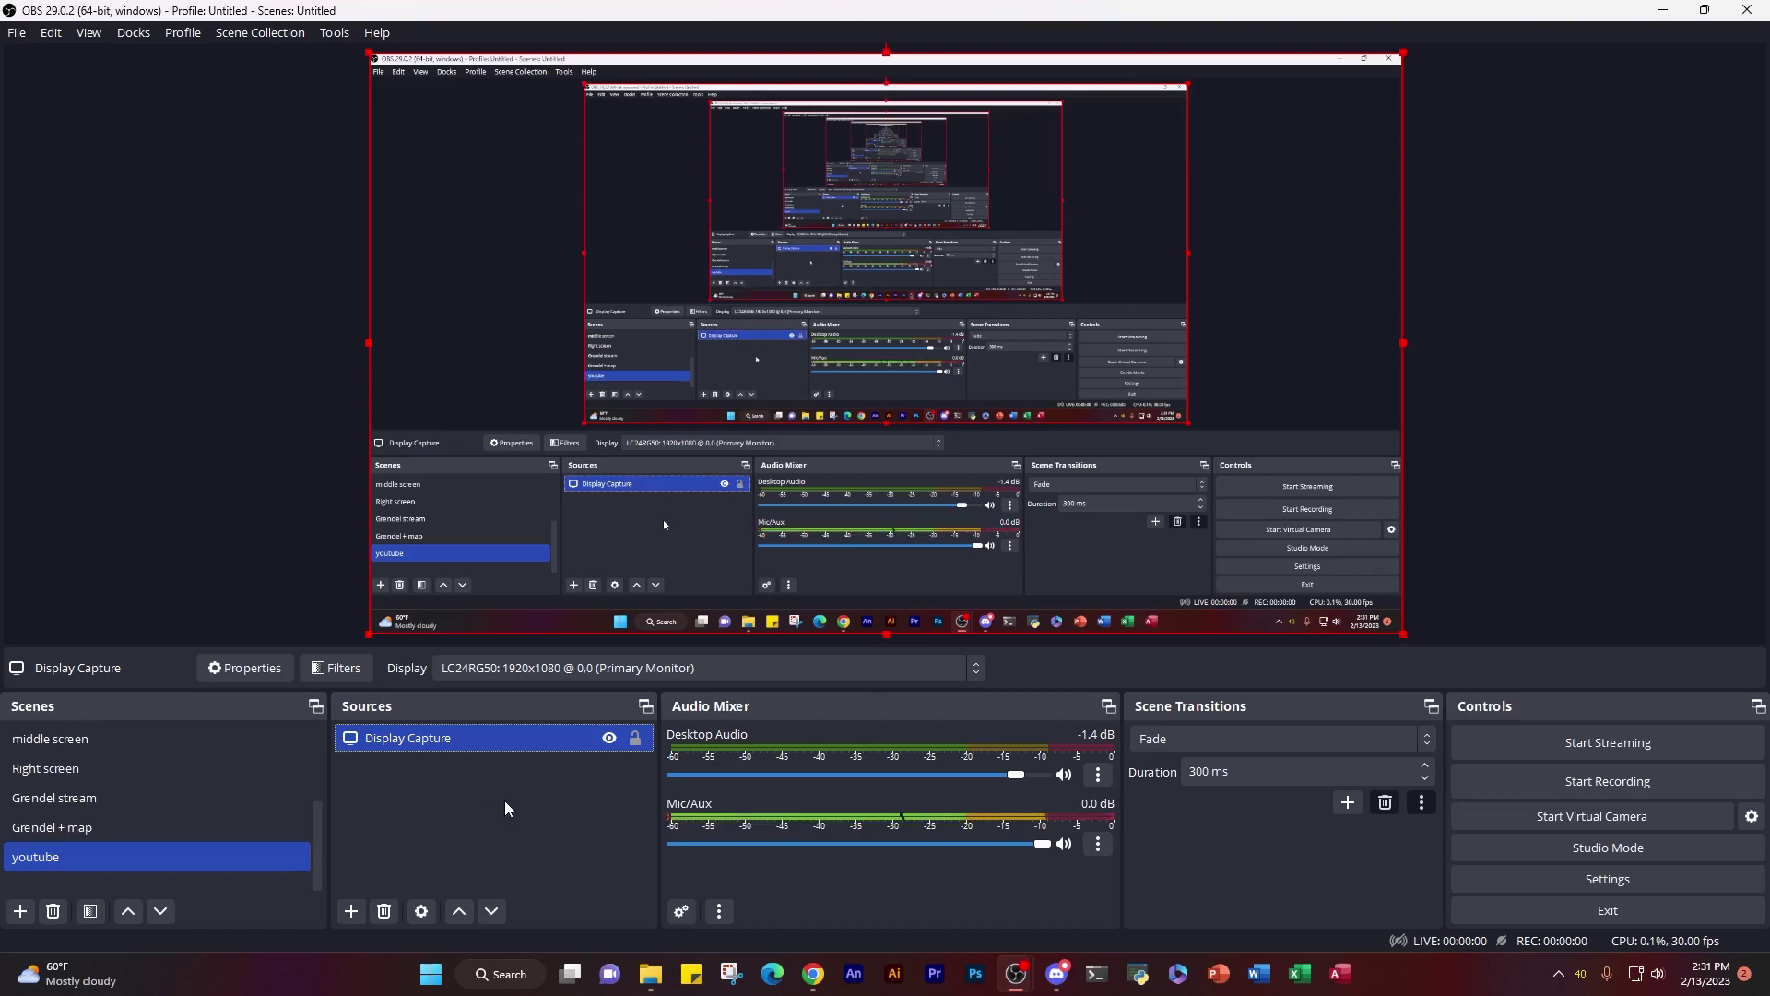
Step: Examine the canvas and output resolution in the video settings and choose 30 as the common FPS value
{"action": "left_click", "coordinate": [17, 33]}
{"action": "left_click", "coordinate": [51, 119]}
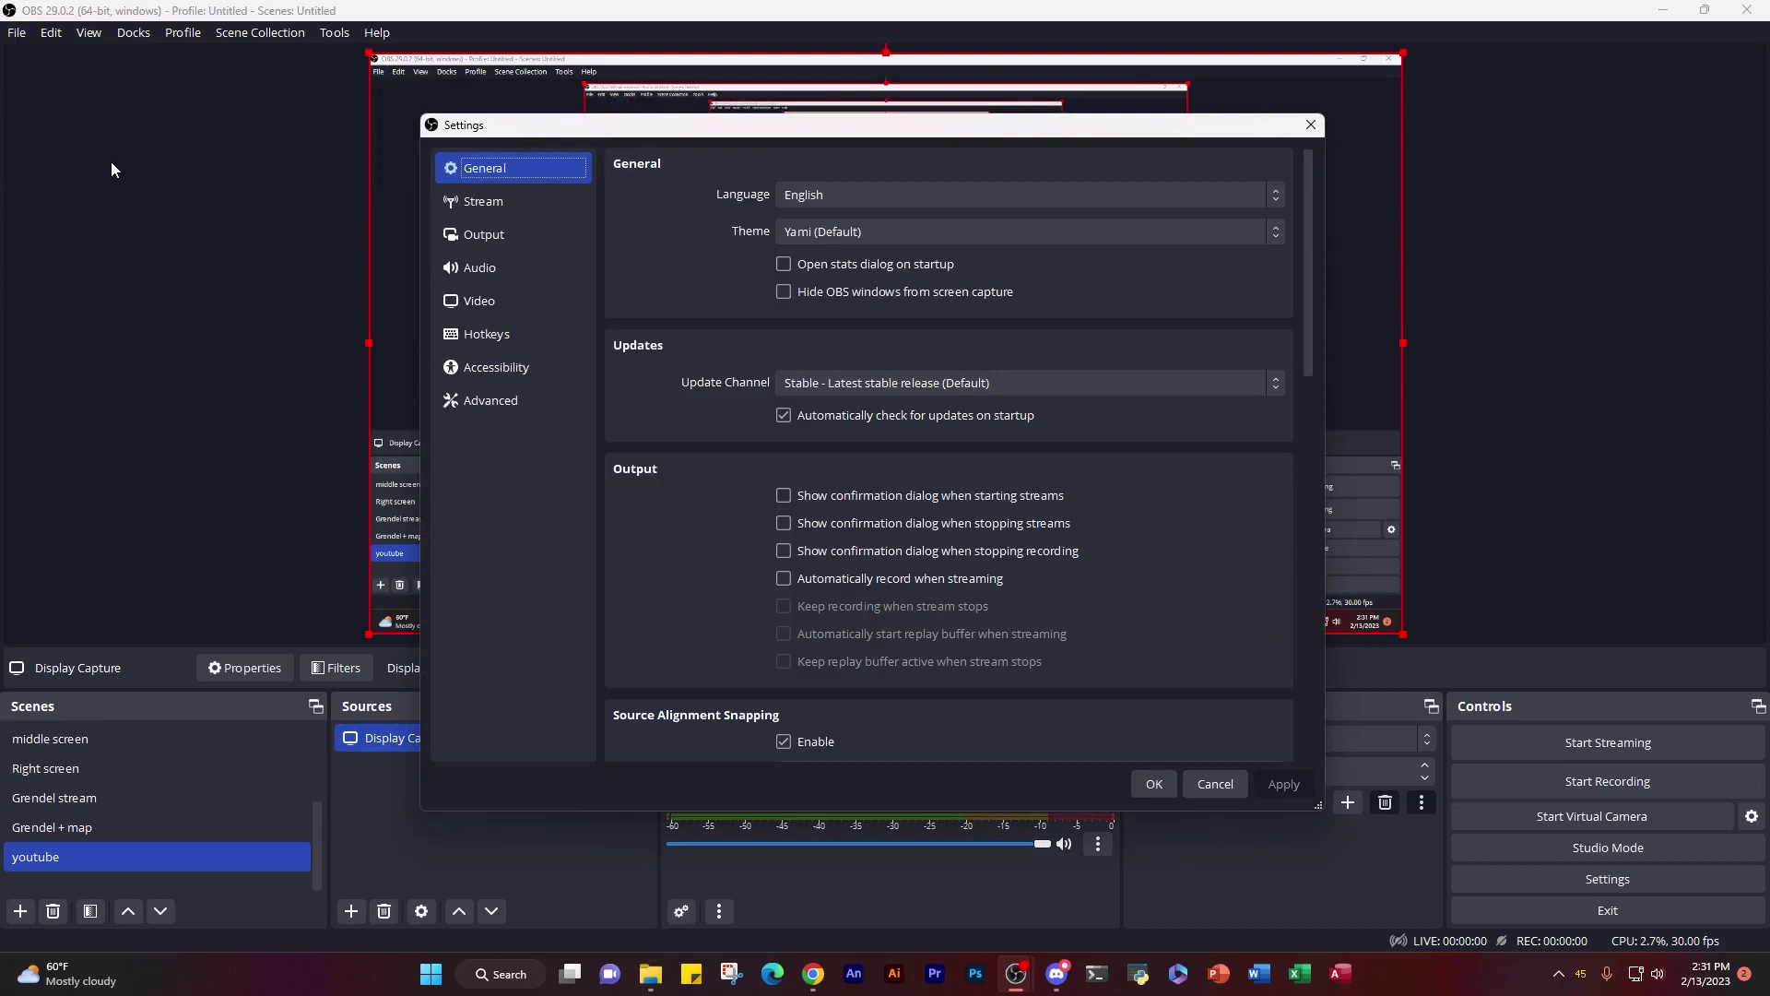
{"action": "left_click", "coordinate": [490, 302]}
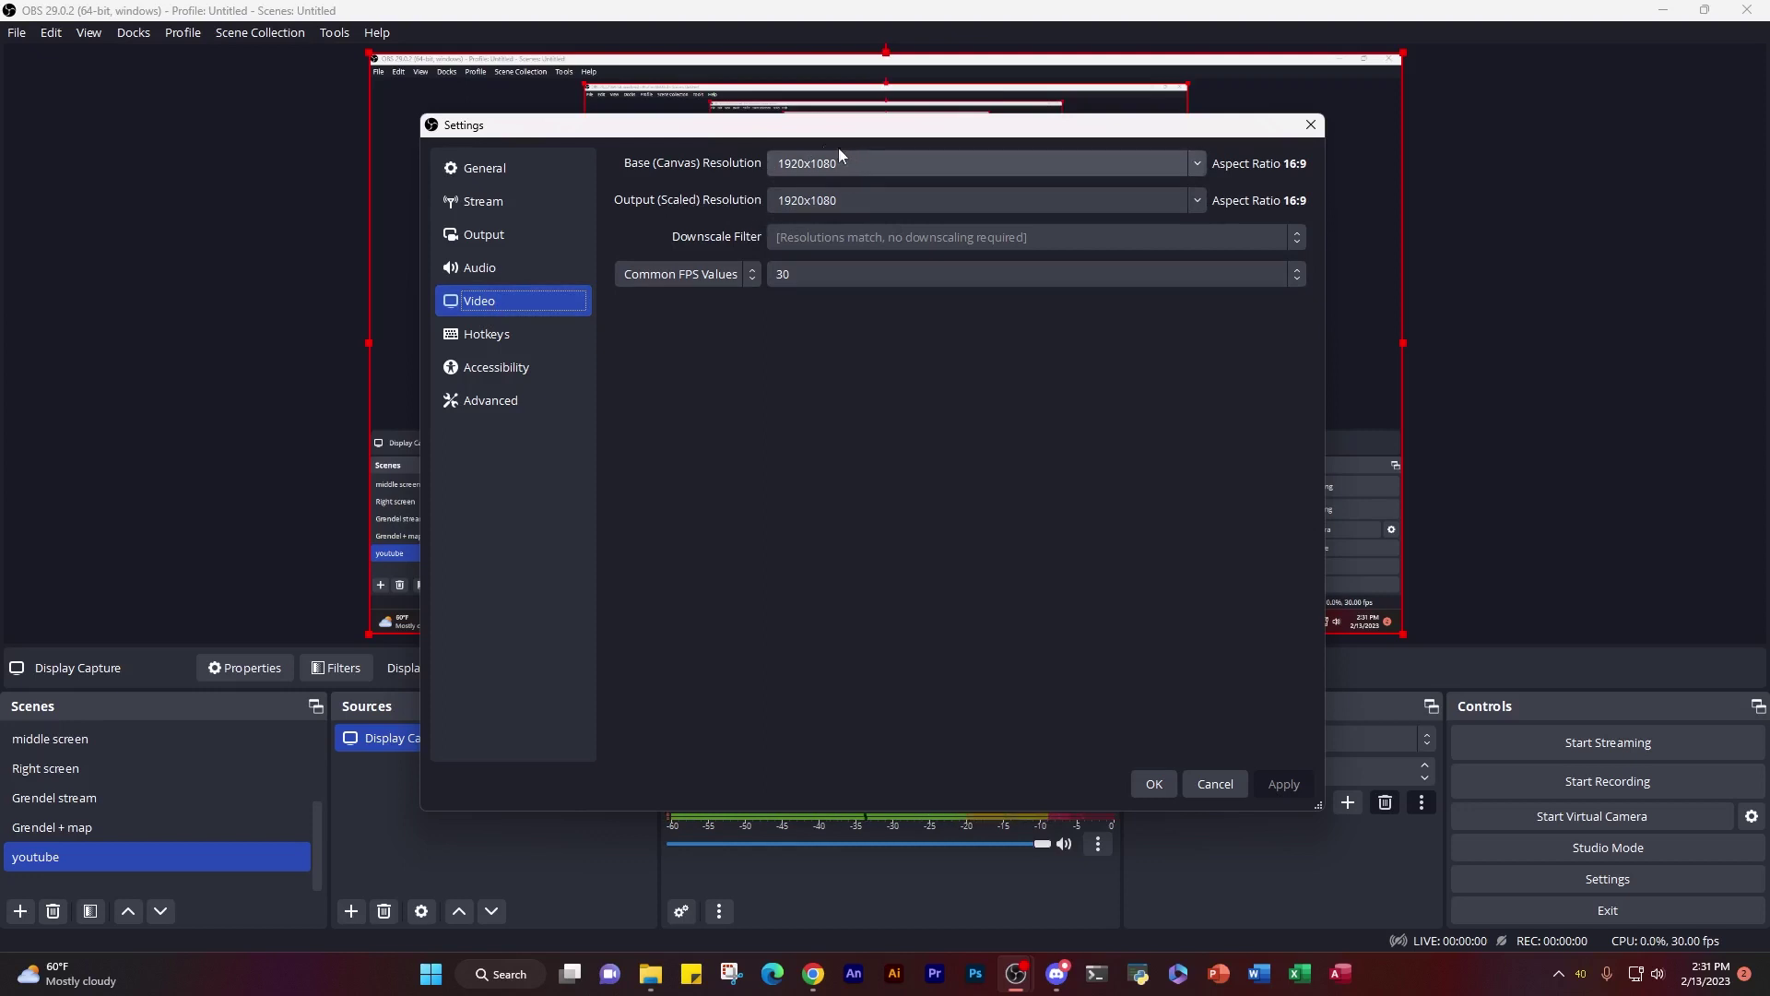
{"action": "left_click", "coordinate": [835, 280]}
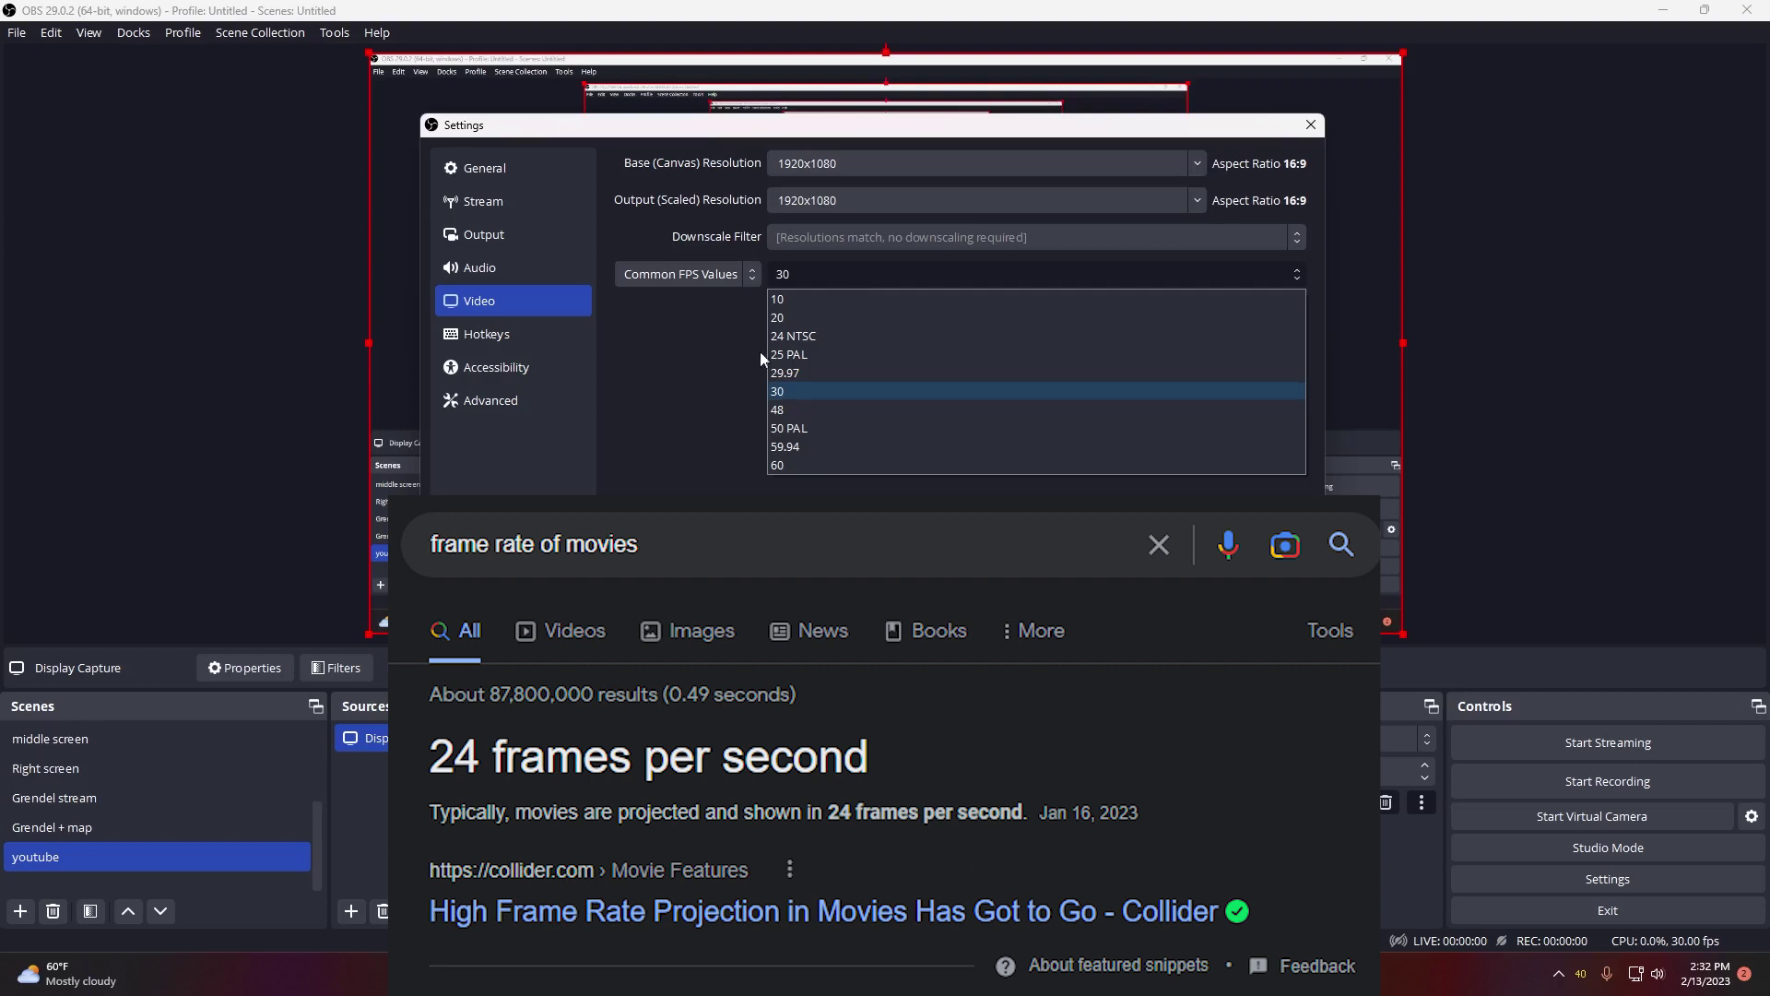
{"action": "left_click", "coordinate": [787, 383]}
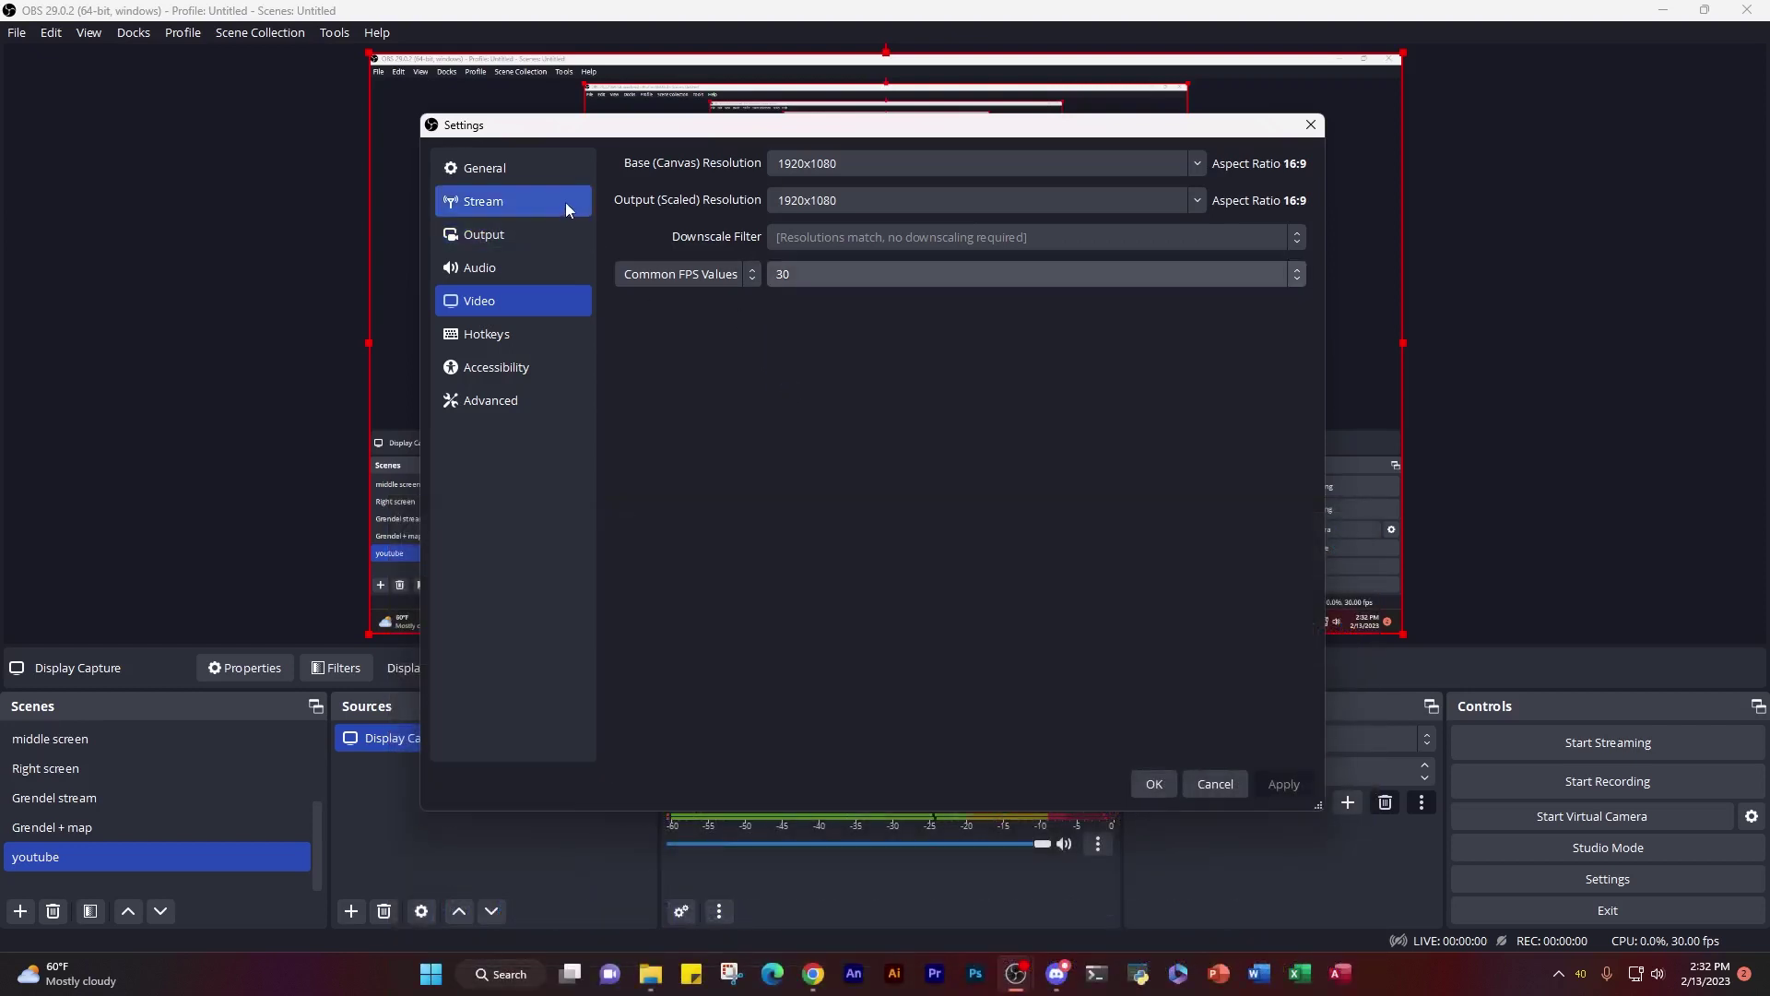
Step: Examine the available recording quality, recording format and recording encoder options in the output settings
{"action": "left_click", "coordinate": [530, 236]}
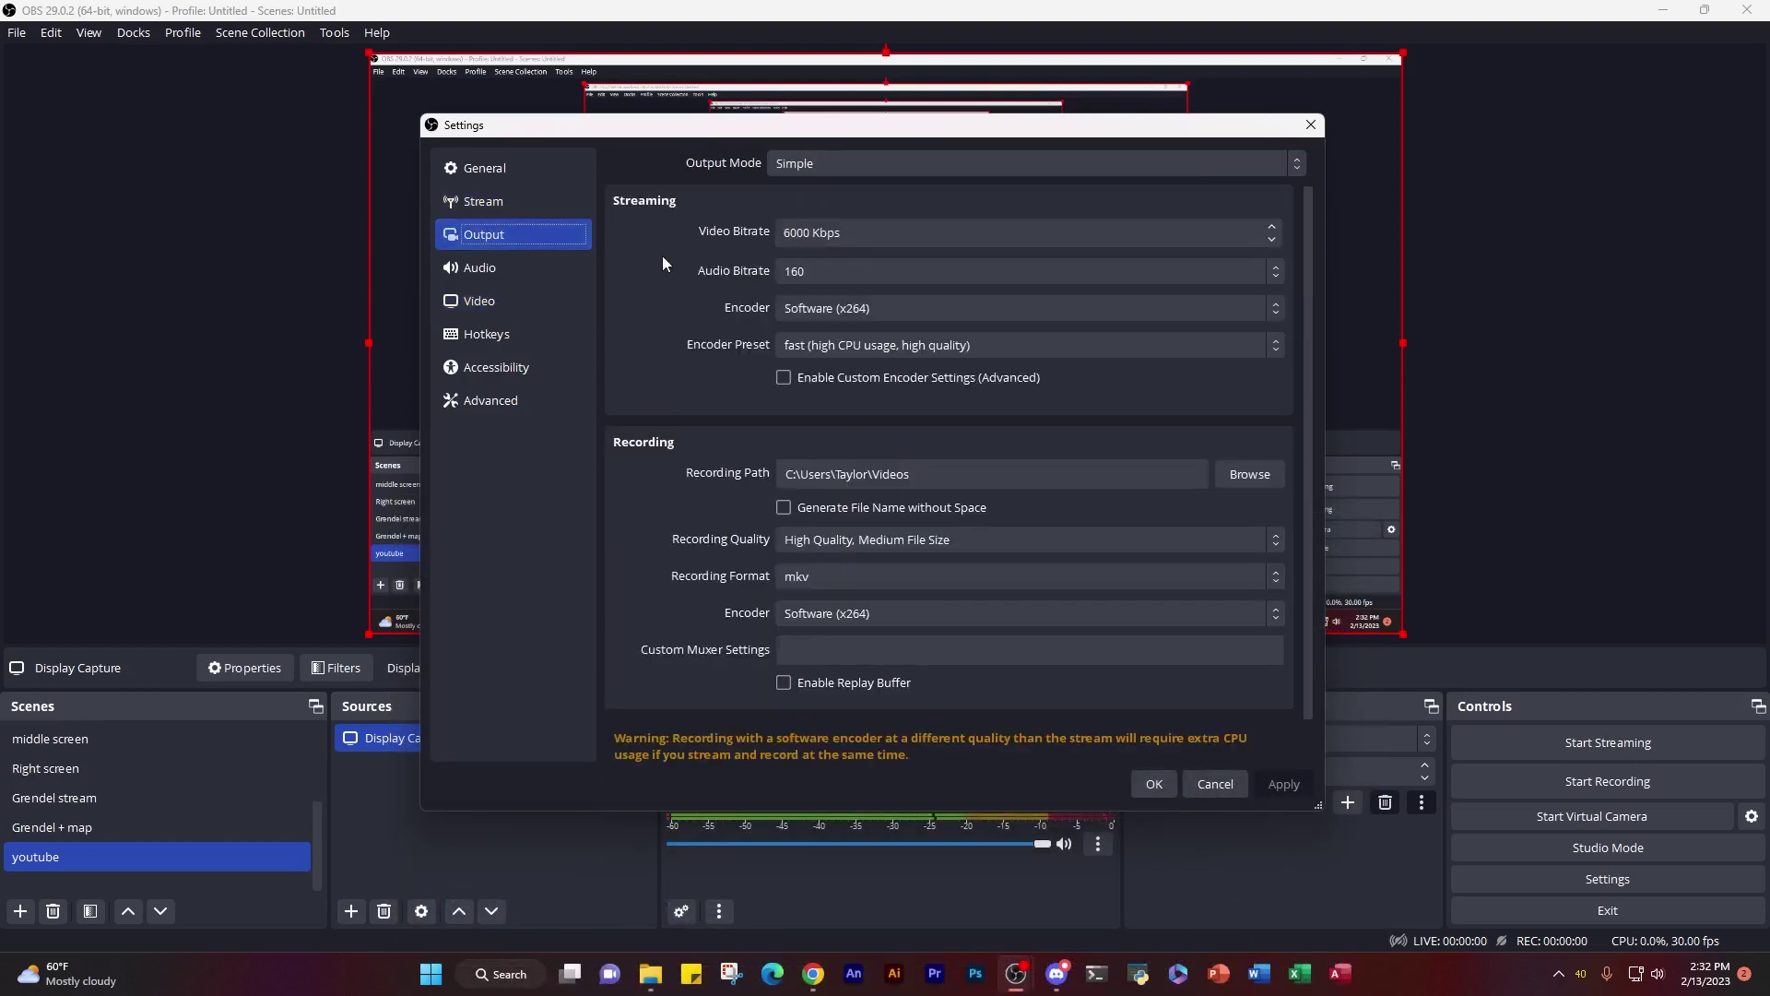
{"action": "left_click", "coordinate": [832, 550]}
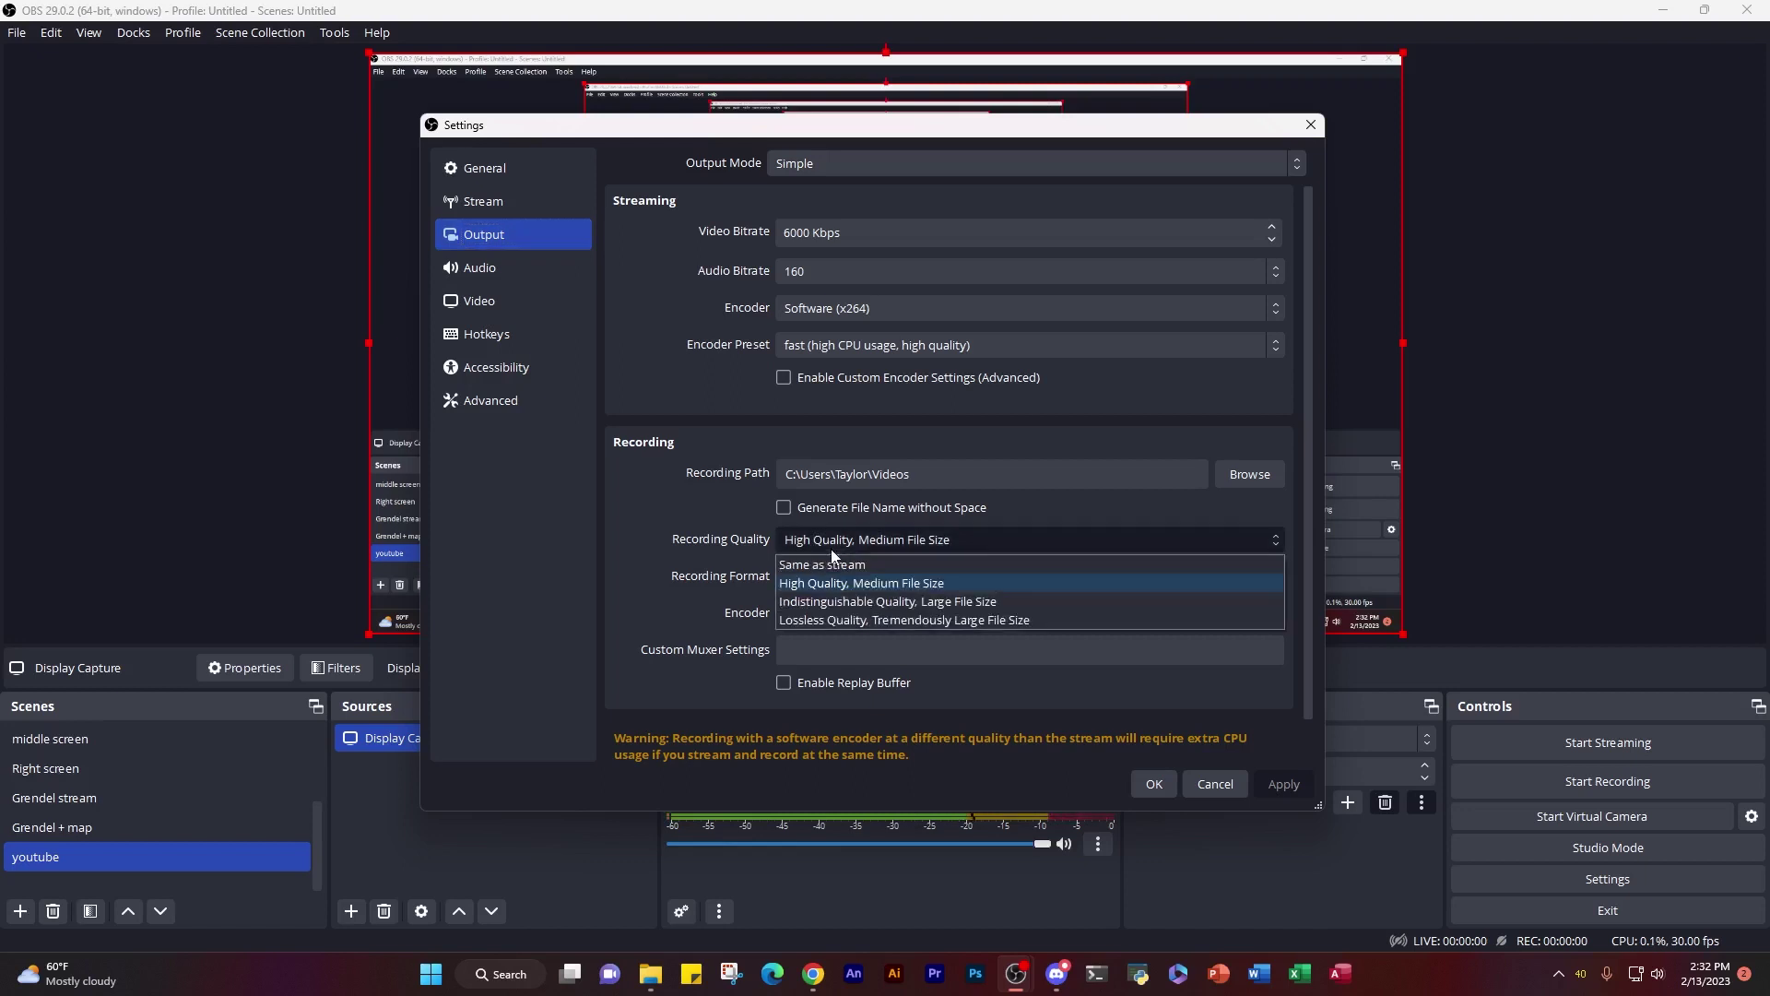
{"action": "left_click", "coordinate": [727, 512]}
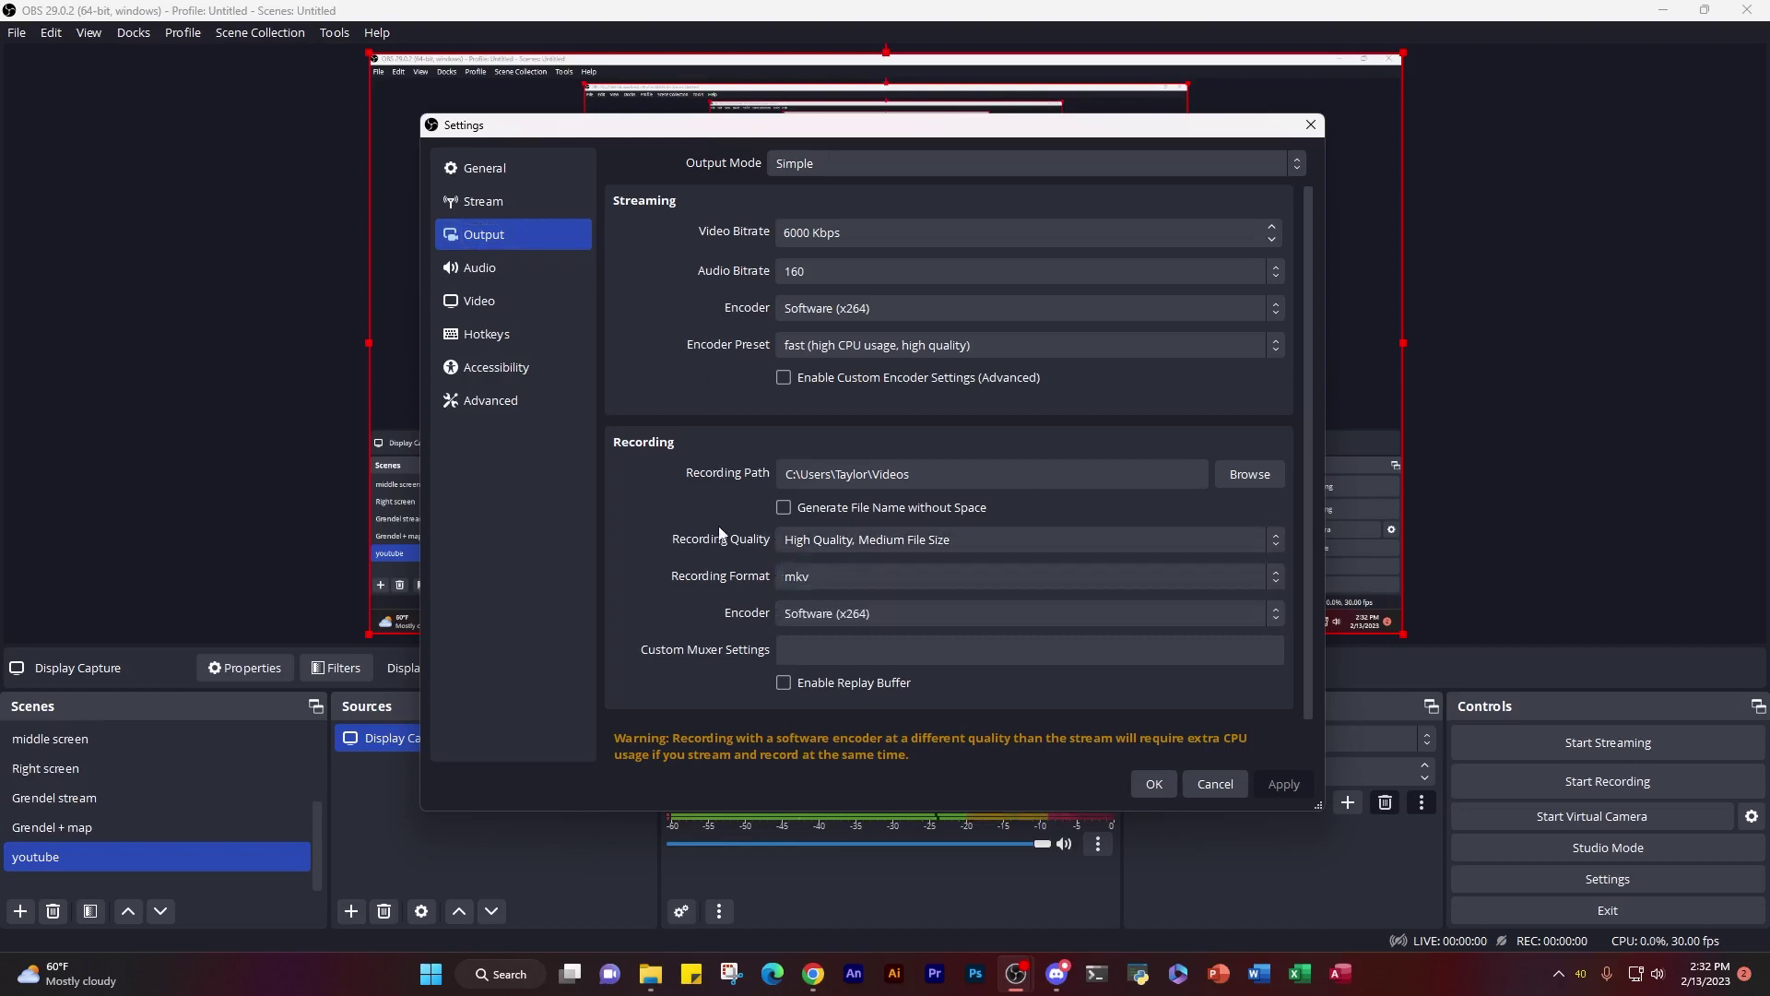
{"action": "left_click", "coordinate": [821, 579]}
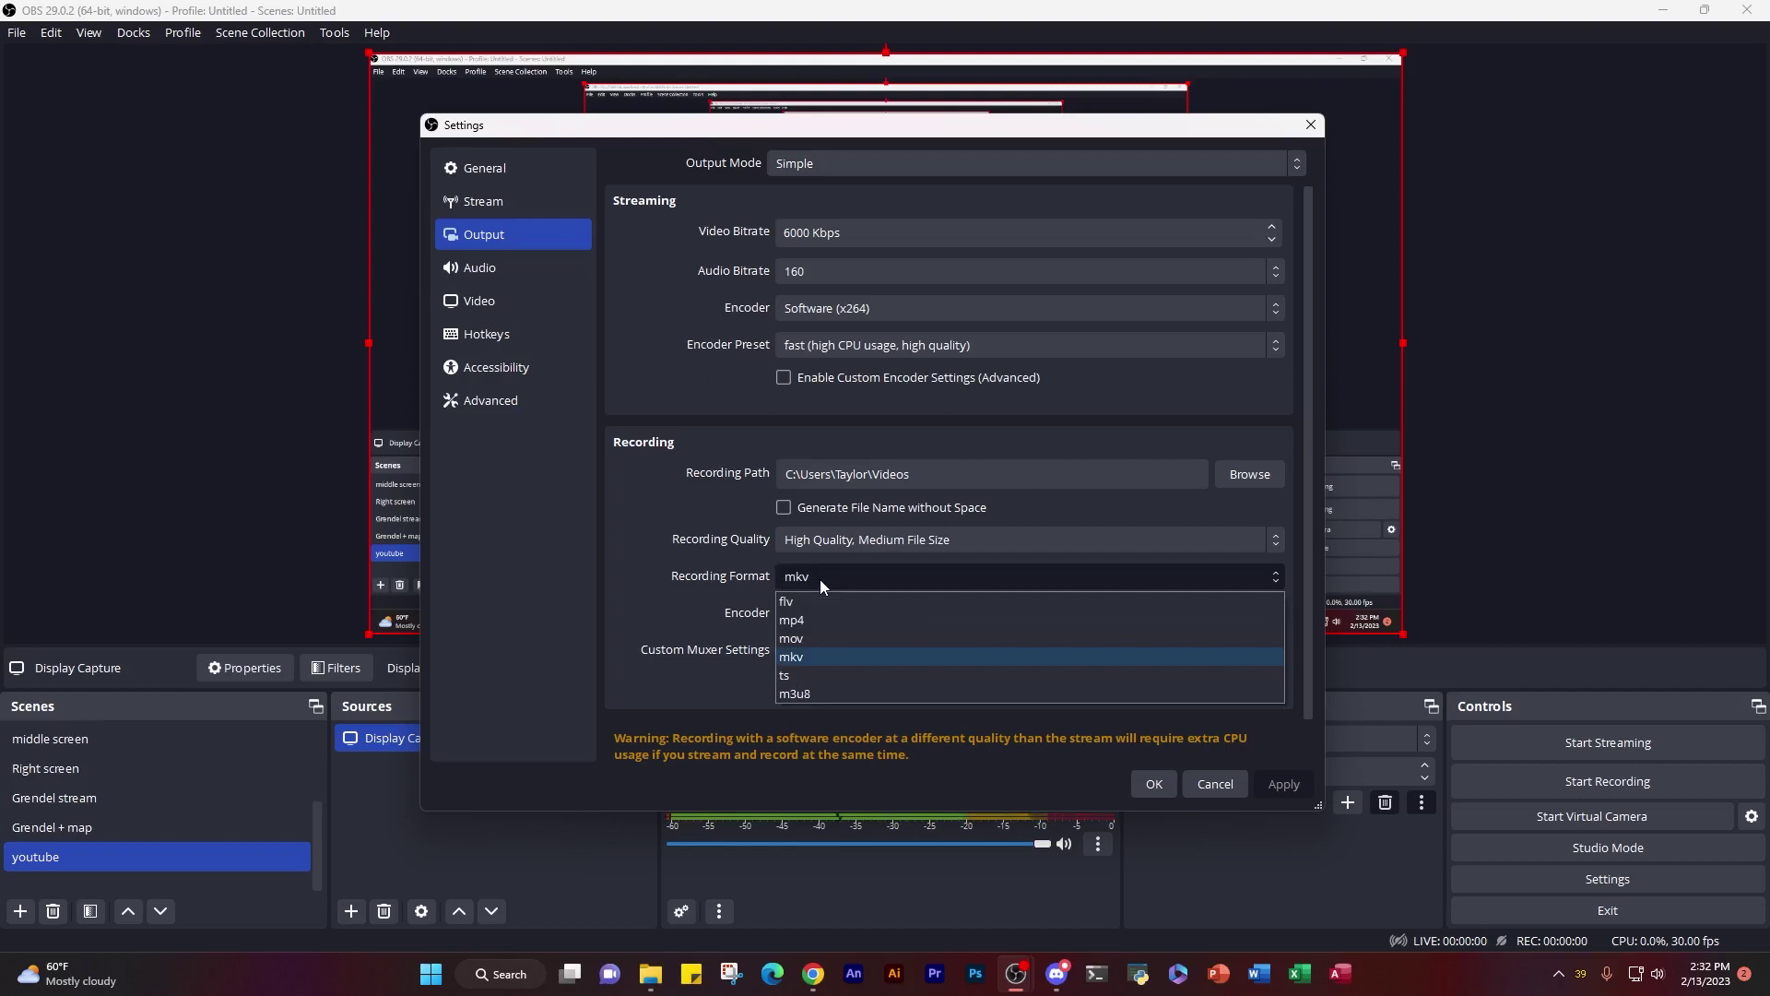
{"action": "left_click", "coordinate": [633, 635]}
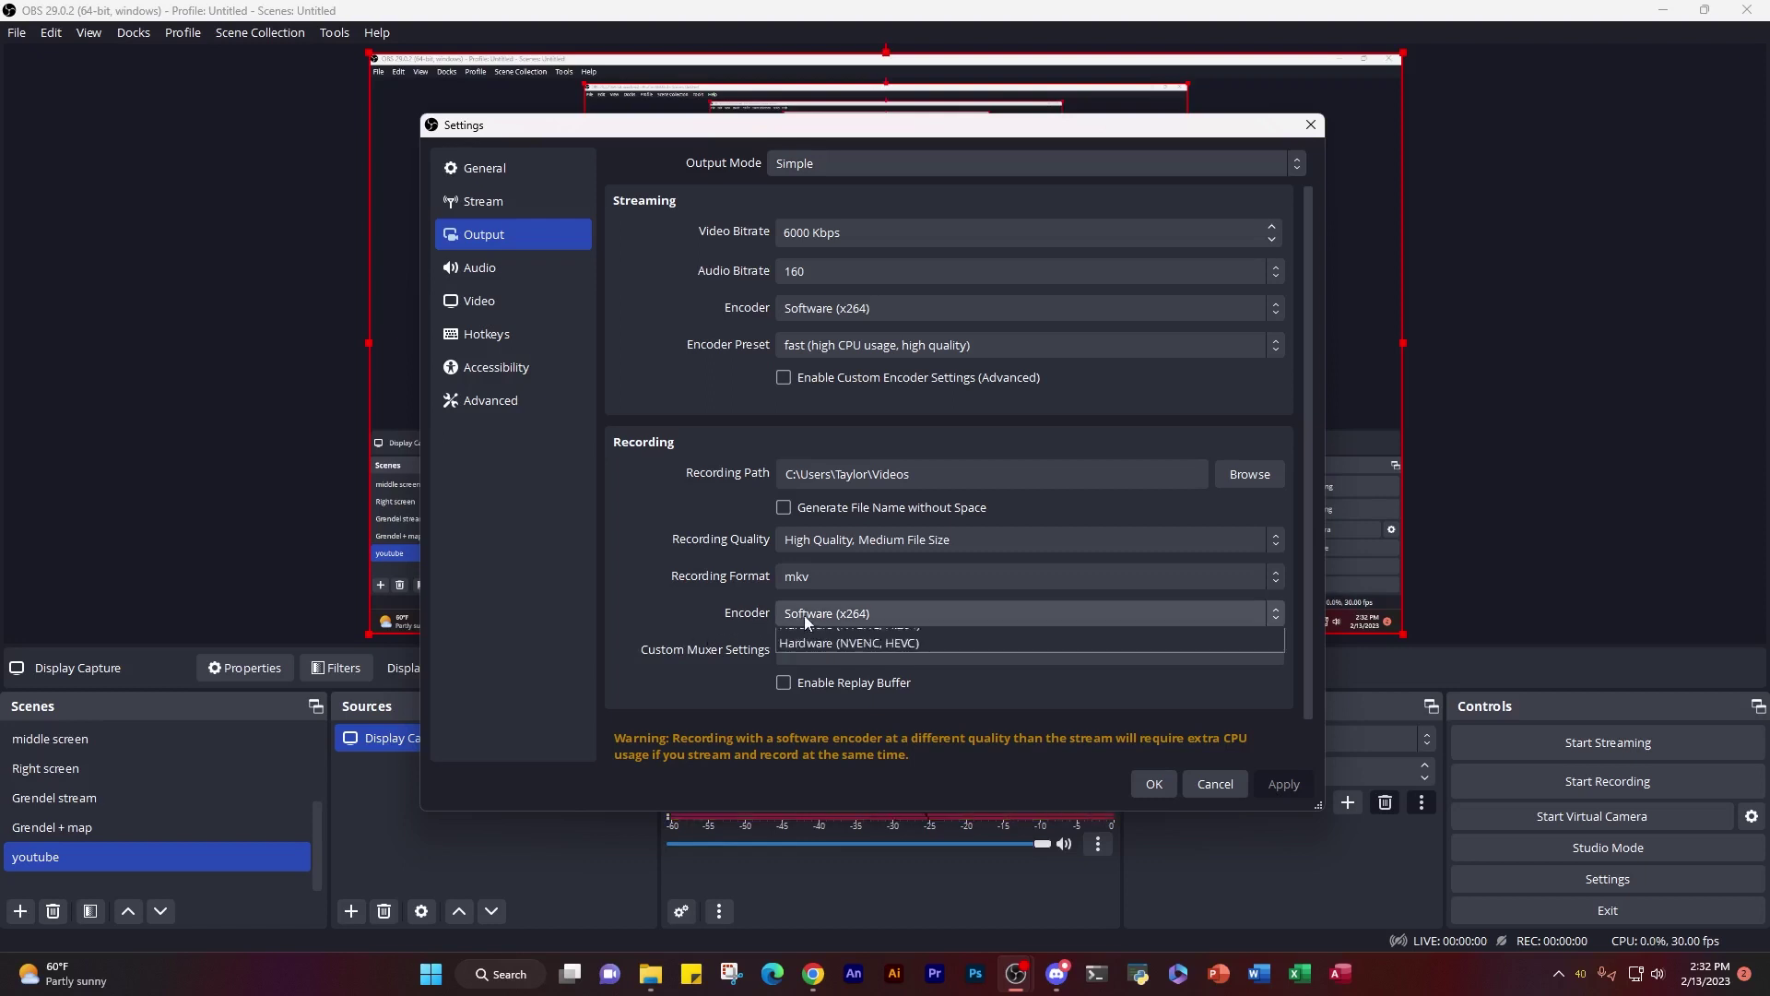
{"action": "left_click", "coordinate": [804, 616]}
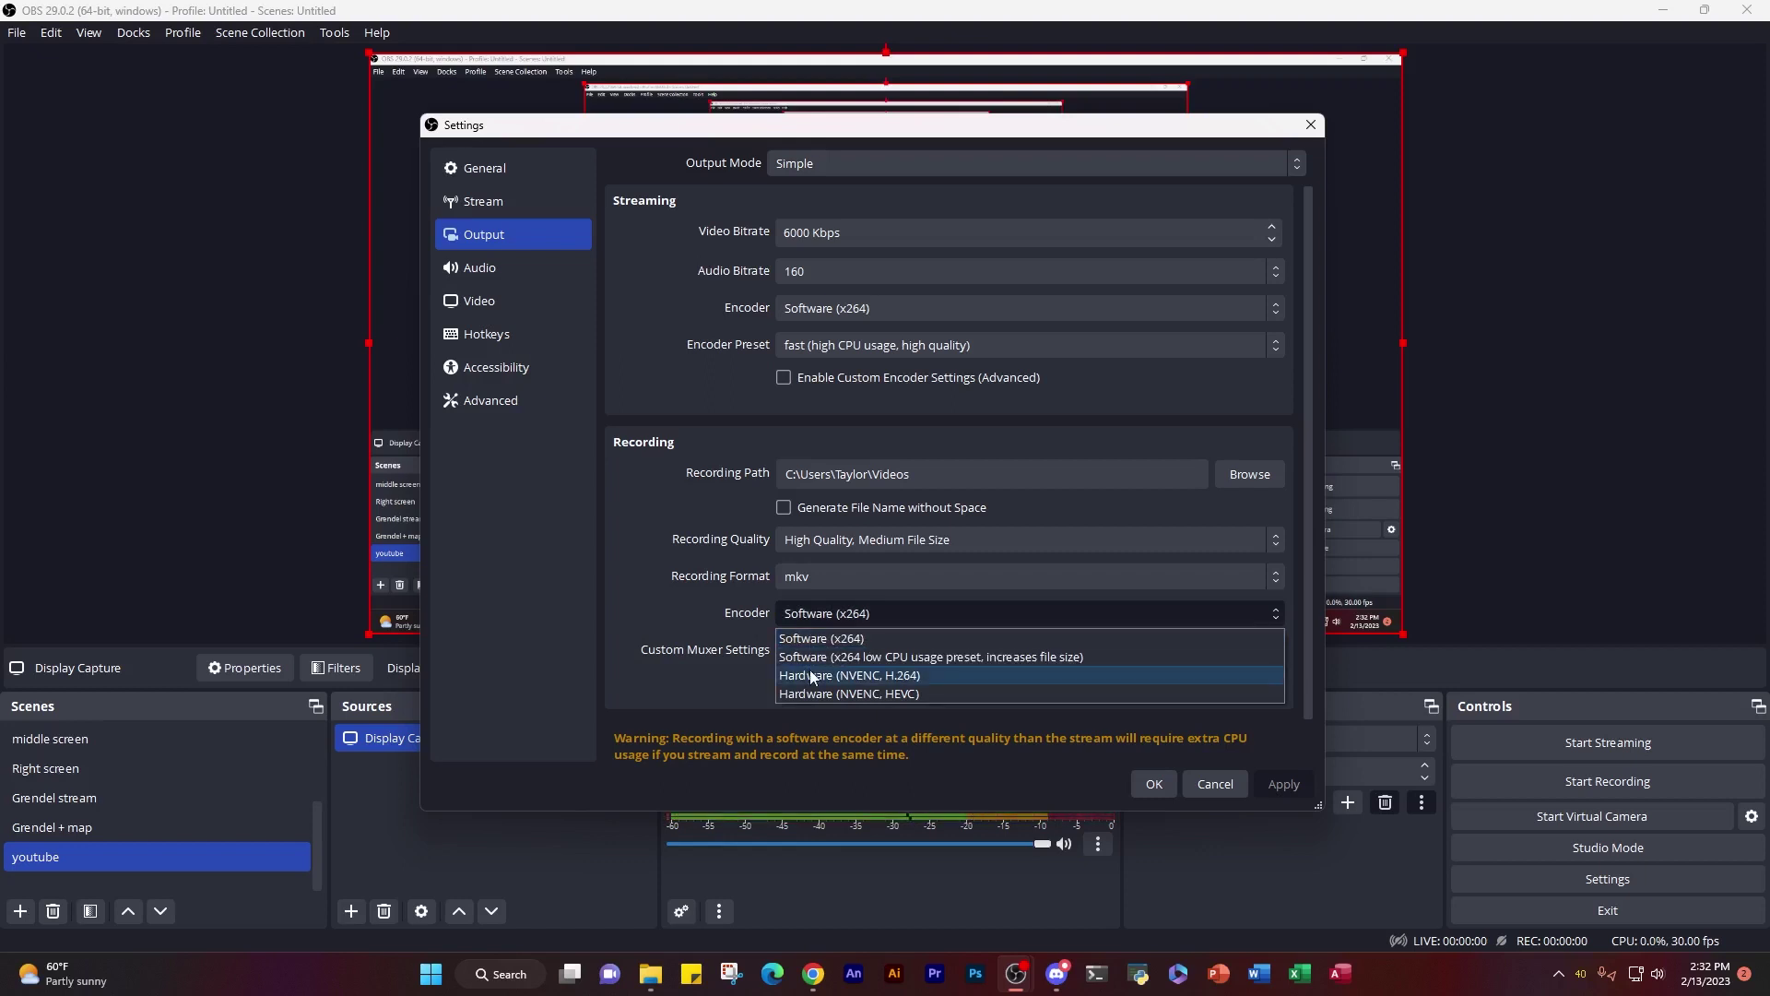
{"action": "left_click", "coordinate": [661, 605]}
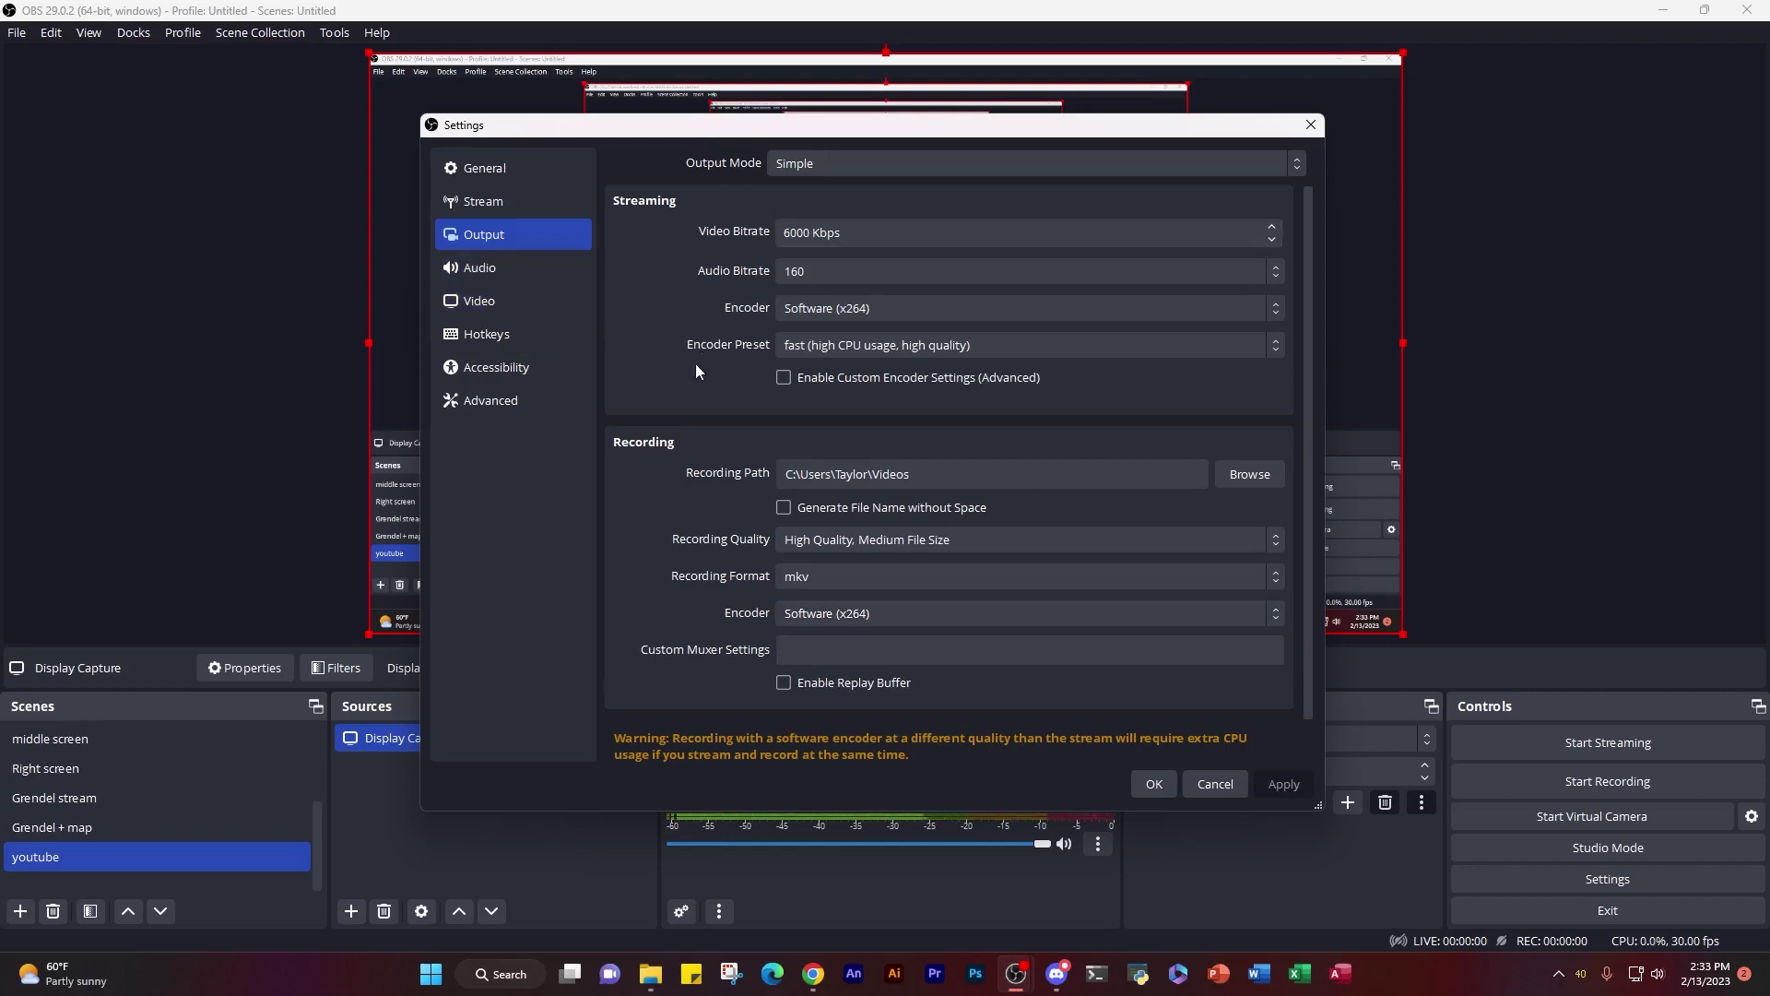
Step: Check the streaming video bitrate in the output settings and close the settings without changes
{"action": "scroll", "coordinate": [682, 396], "scroll_direction": "down", "scroll_amount": 1}
{"action": "scroll", "coordinate": [668, 480], "scroll_direction": "up", "scroll_amount": 1}
{"action": "left_click", "coordinate": [791, 238]}
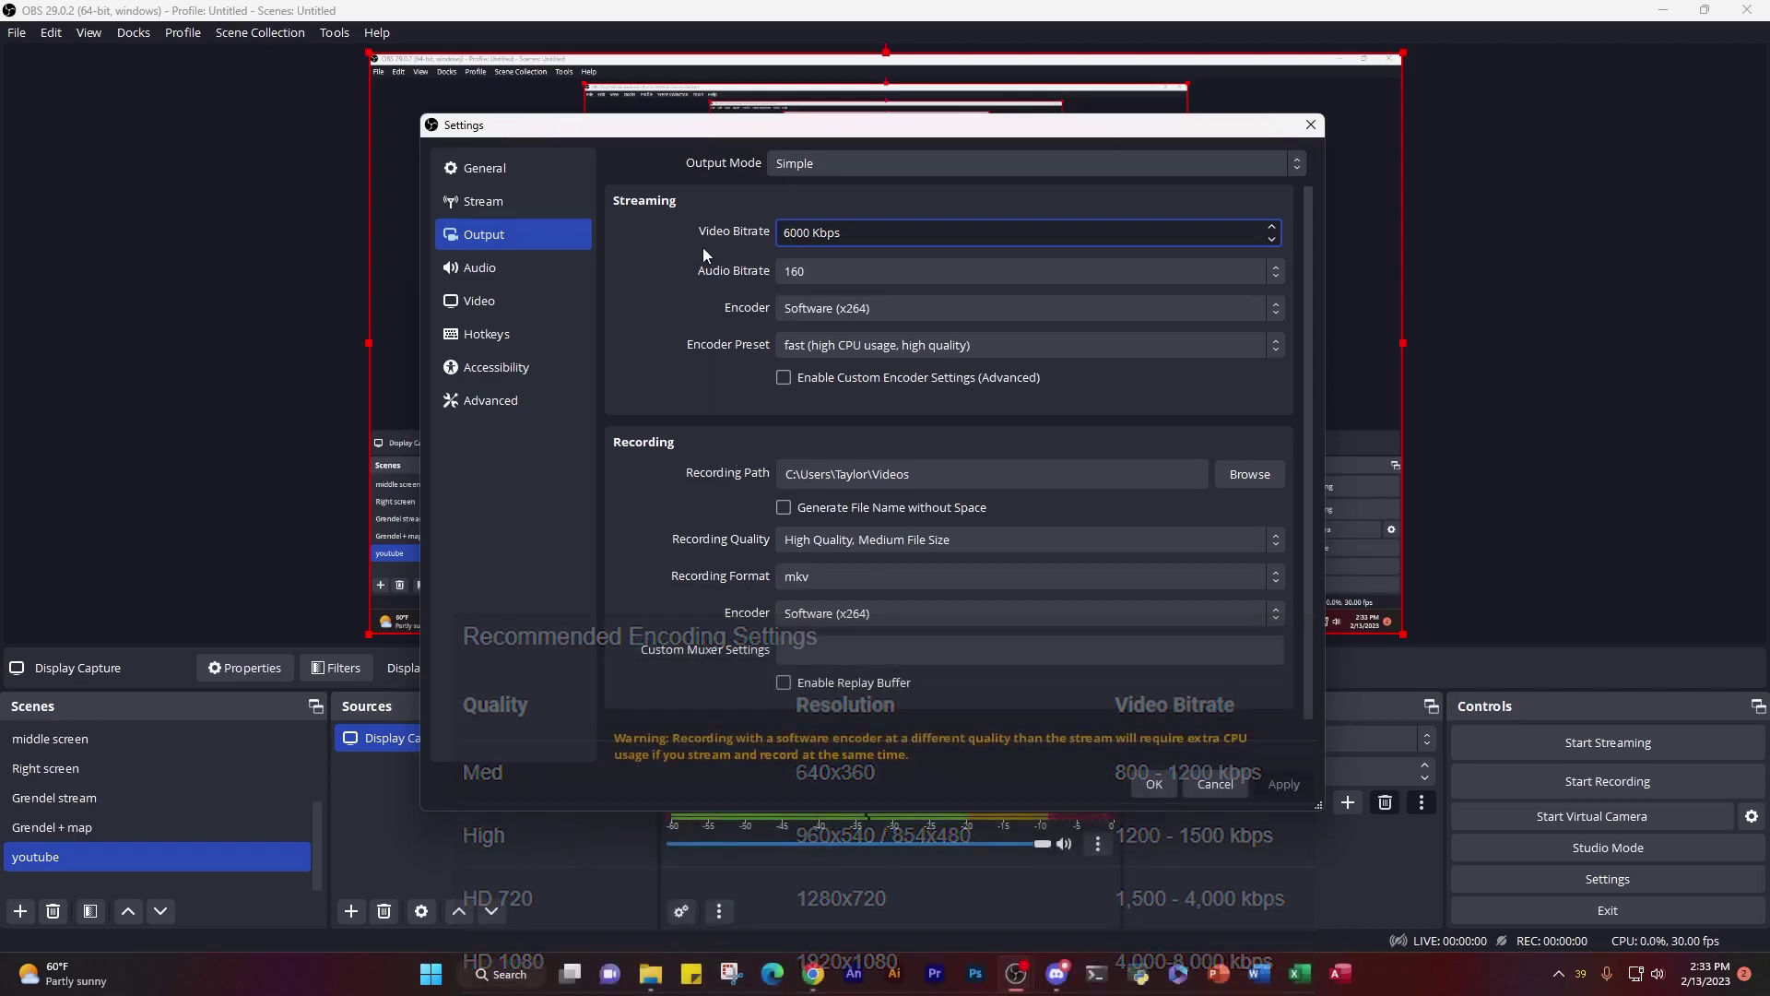
{"action": "left_click", "coordinate": [1310, 125]}
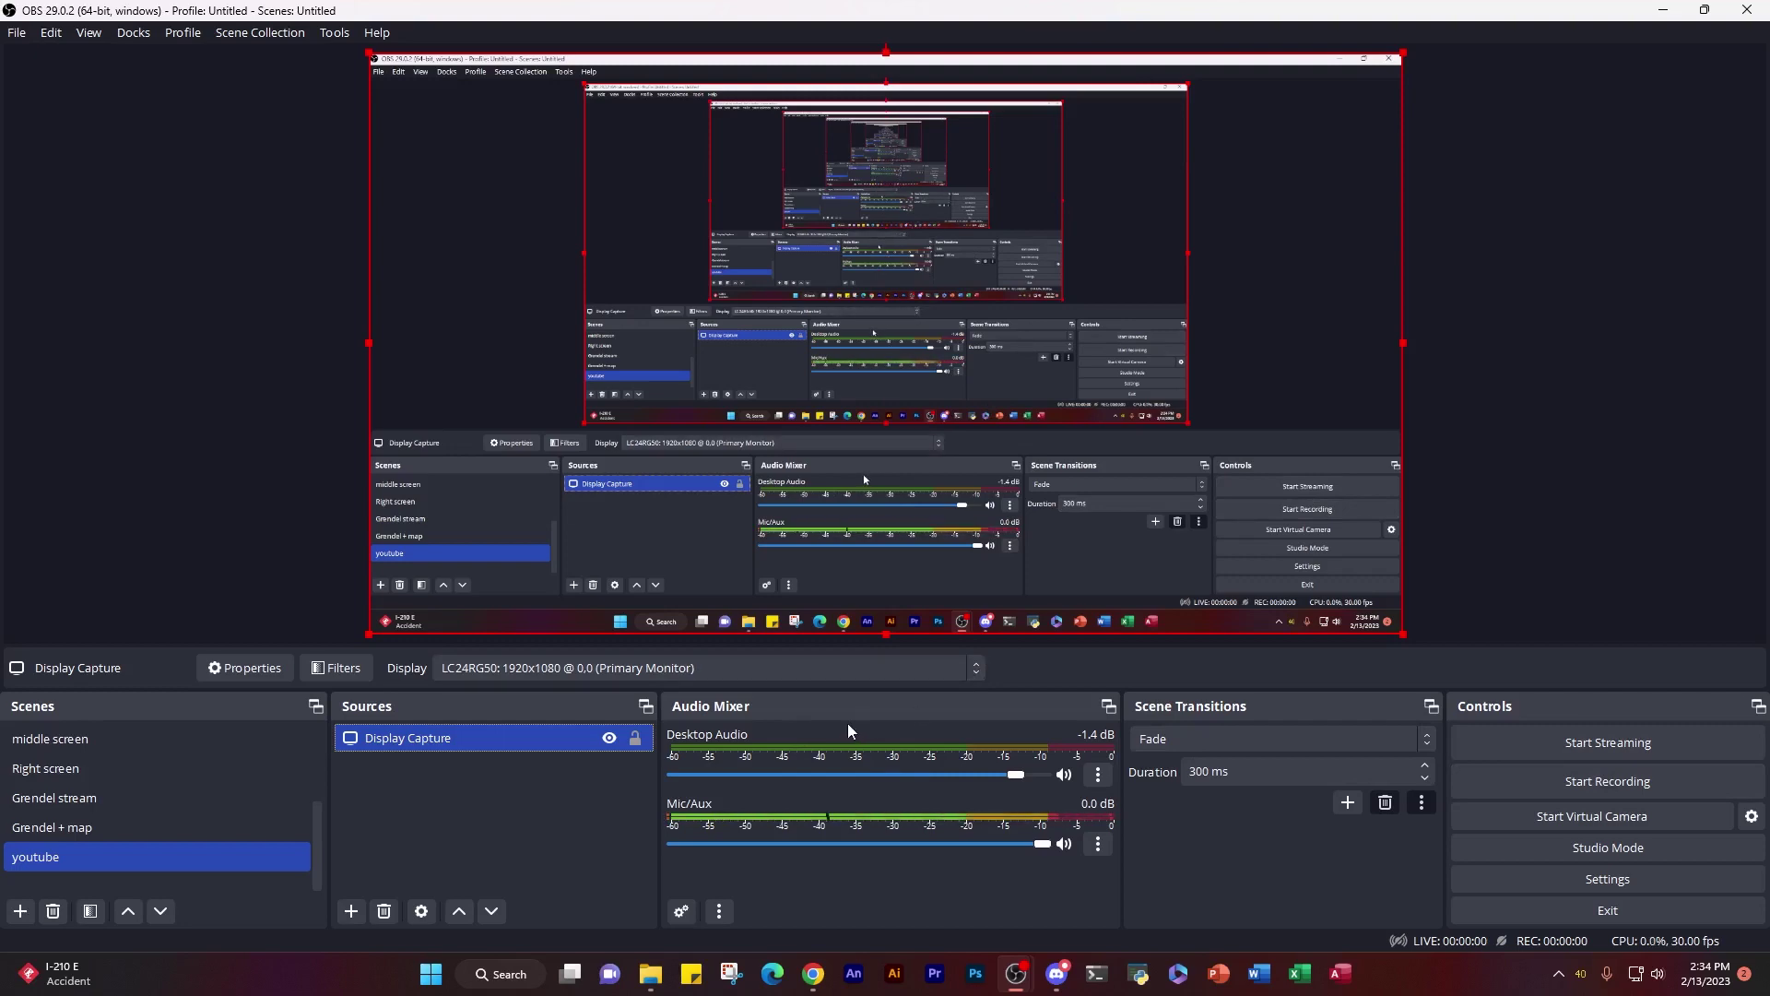
Step: Switch through the left screen, middle screen and Right screen scenes, ending on the middle screen scene
{"action": "scroll", "coordinate": [160, 749], "scroll_direction": "up", "scroll_amount": 2}
{"action": "left_click", "coordinate": [140, 796]}
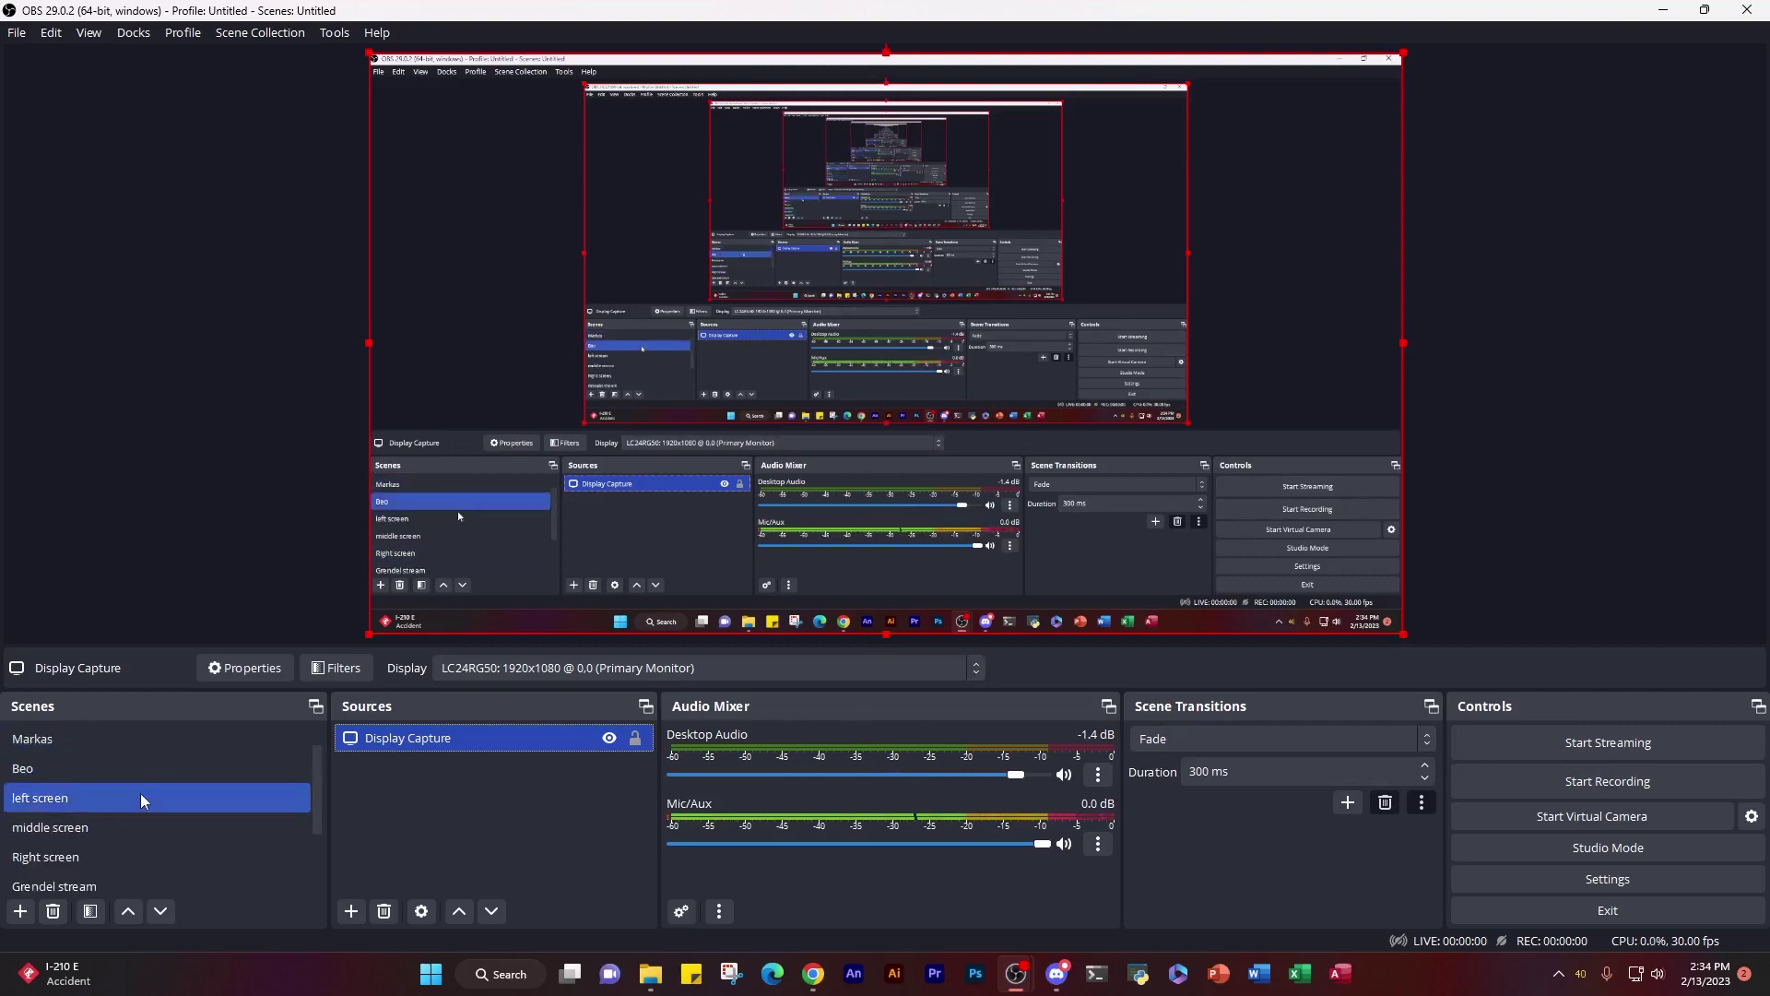
{"action": "left_click", "coordinate": [79, 818]}
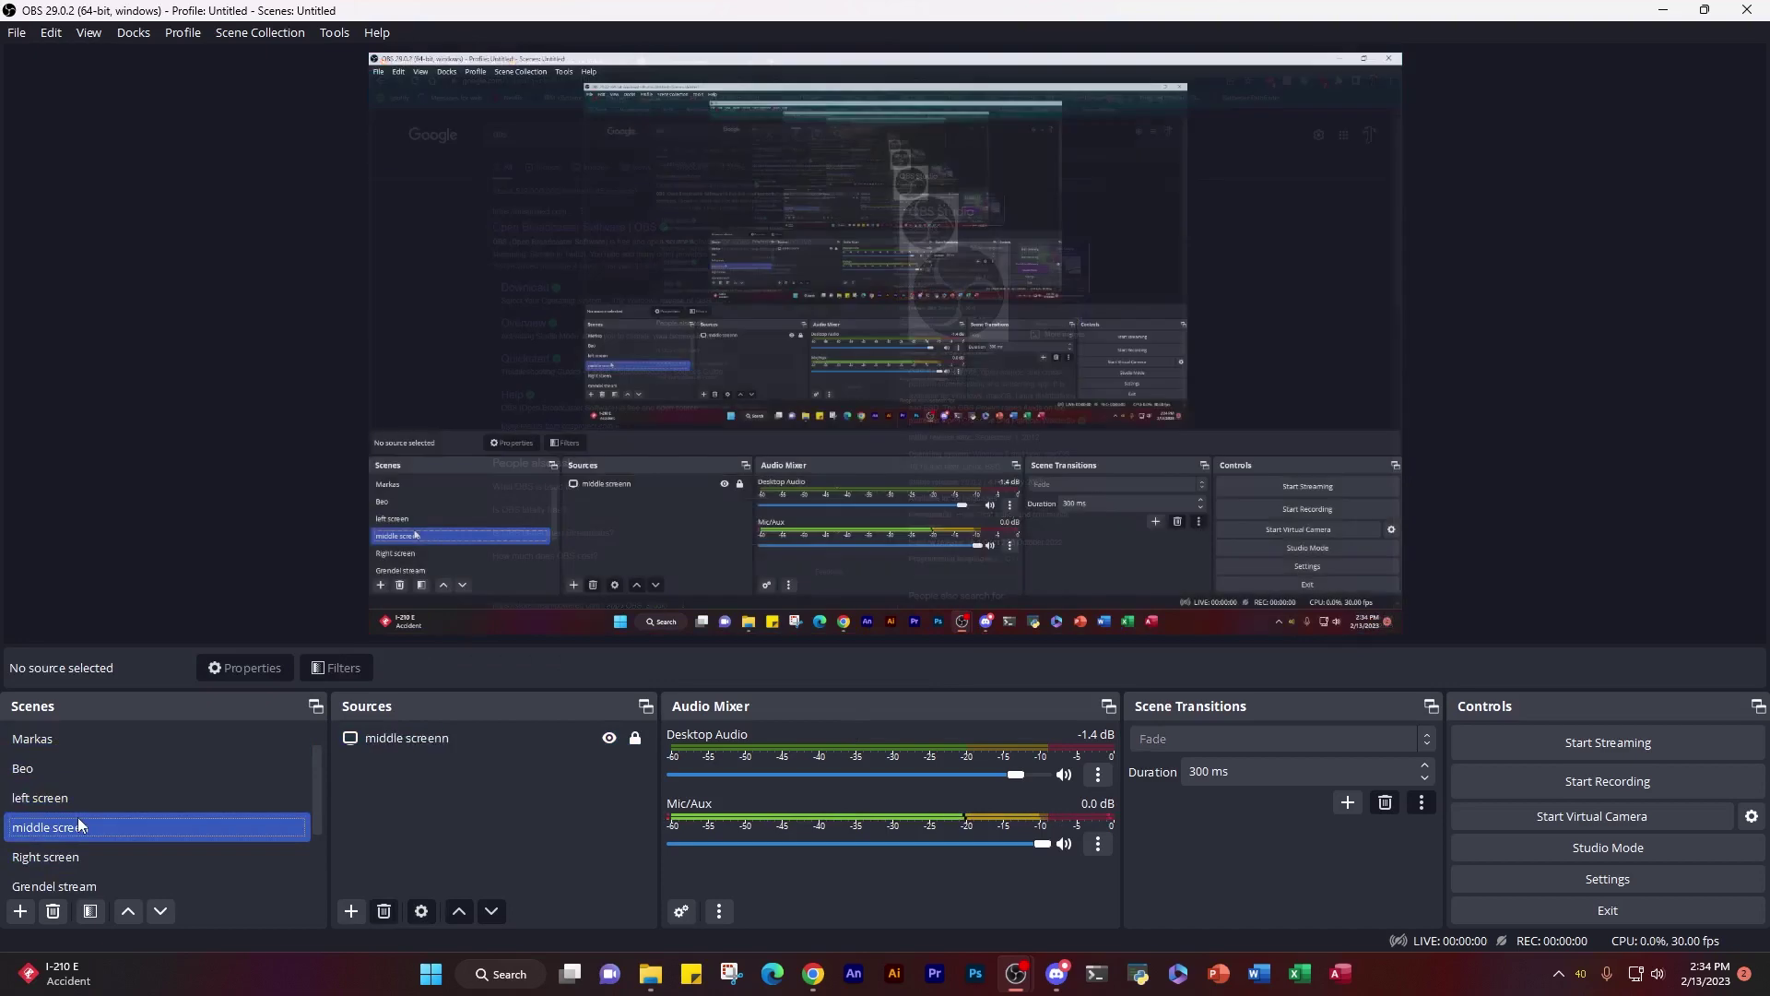
{"action": "left_click", "coordinate": [61, 846]}
{"action": "left_click", "coordinate": [70, 823]}
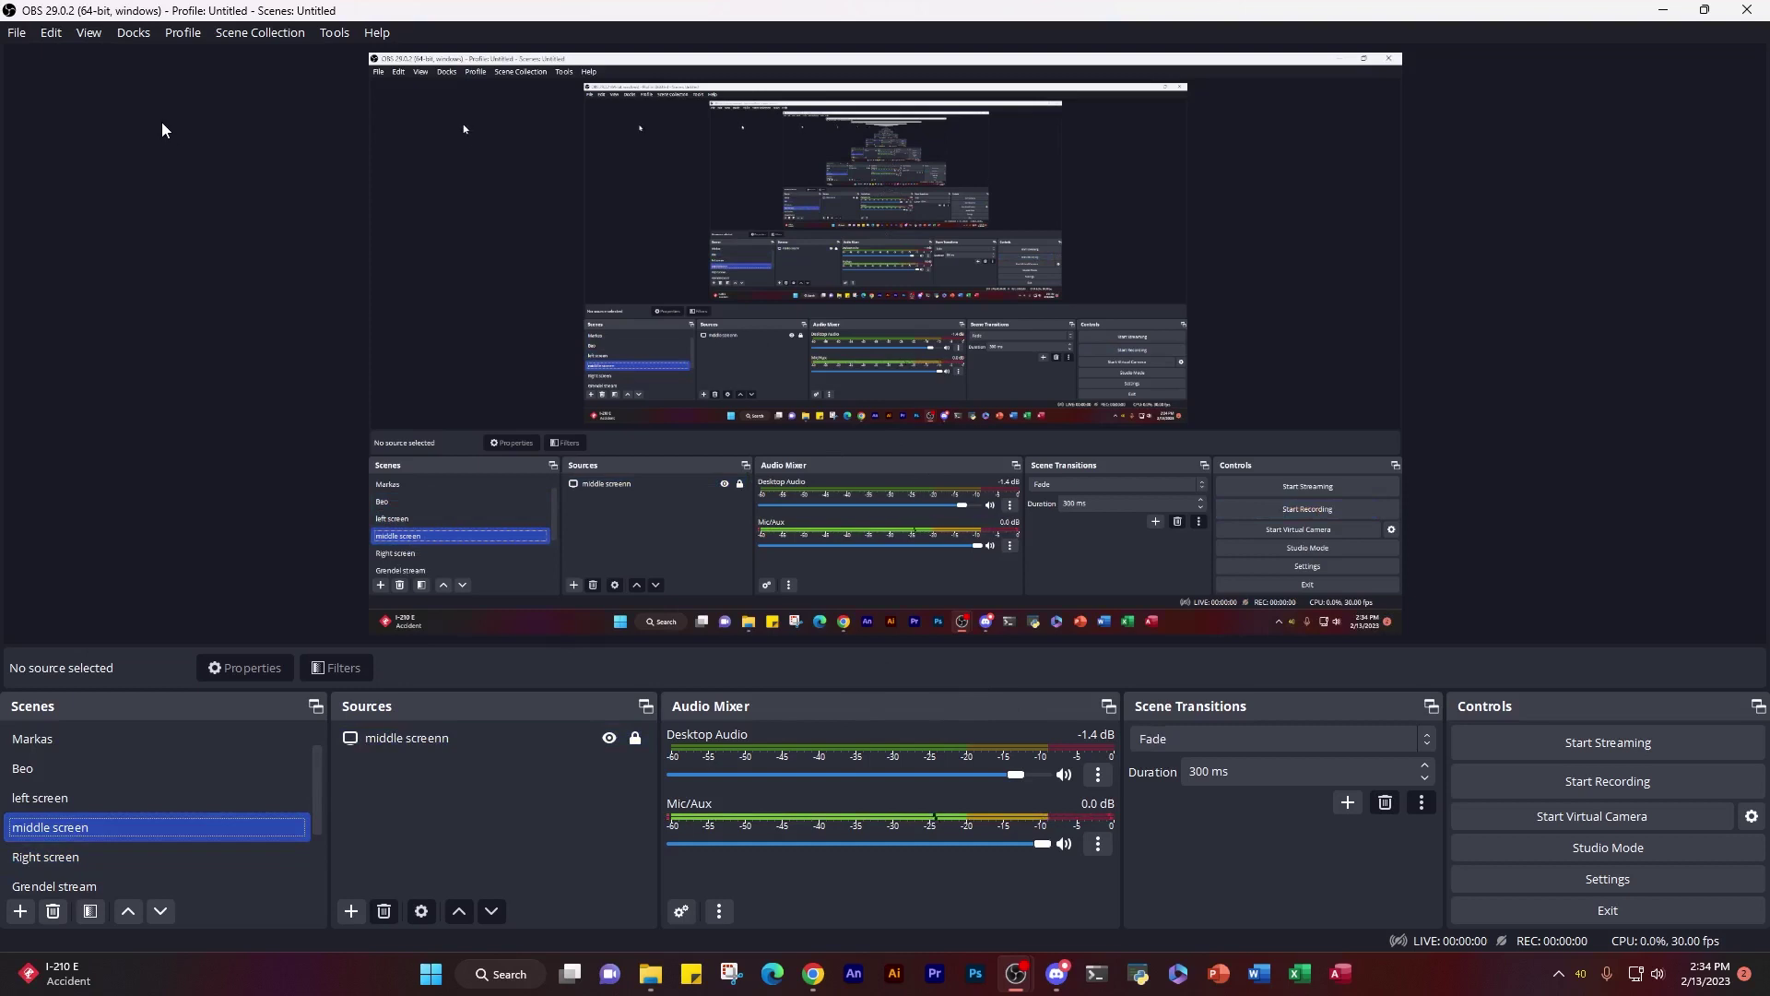
{"action": "left_click", "coordinate": [29, 42]}
{"action": "left_click", "coordinate": [56, 84]}
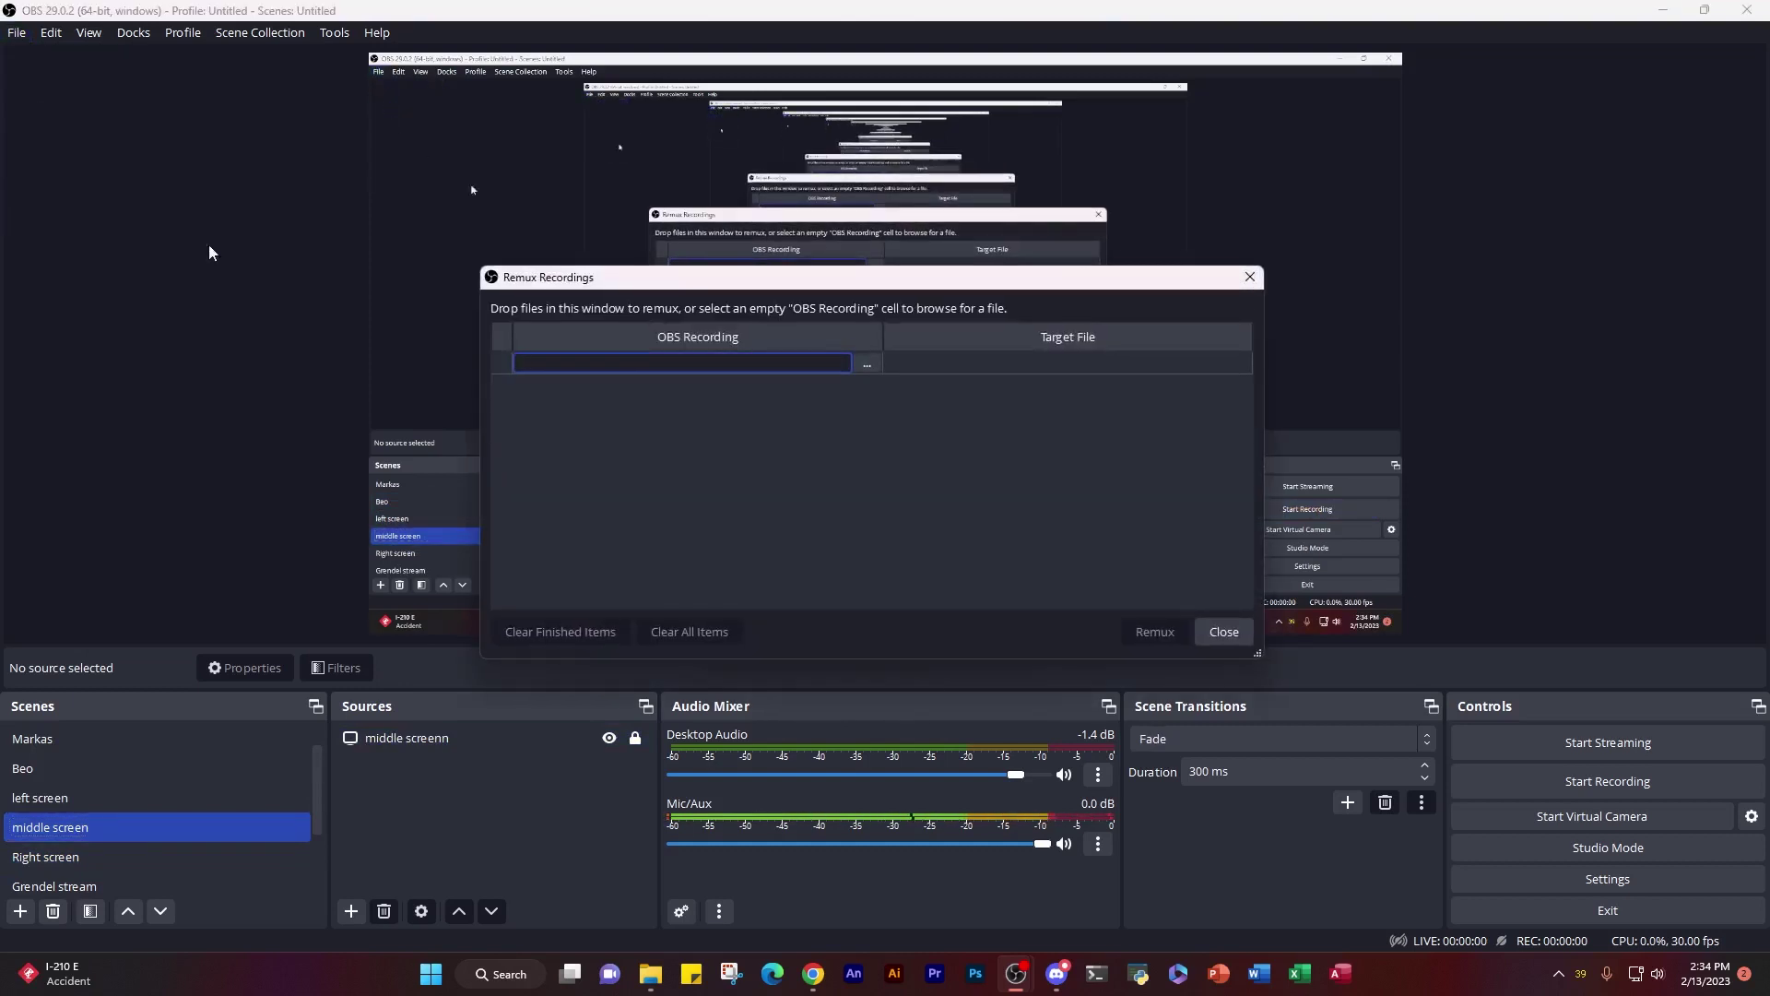
{"action": "left_click", "coordinate": [867, 365]}
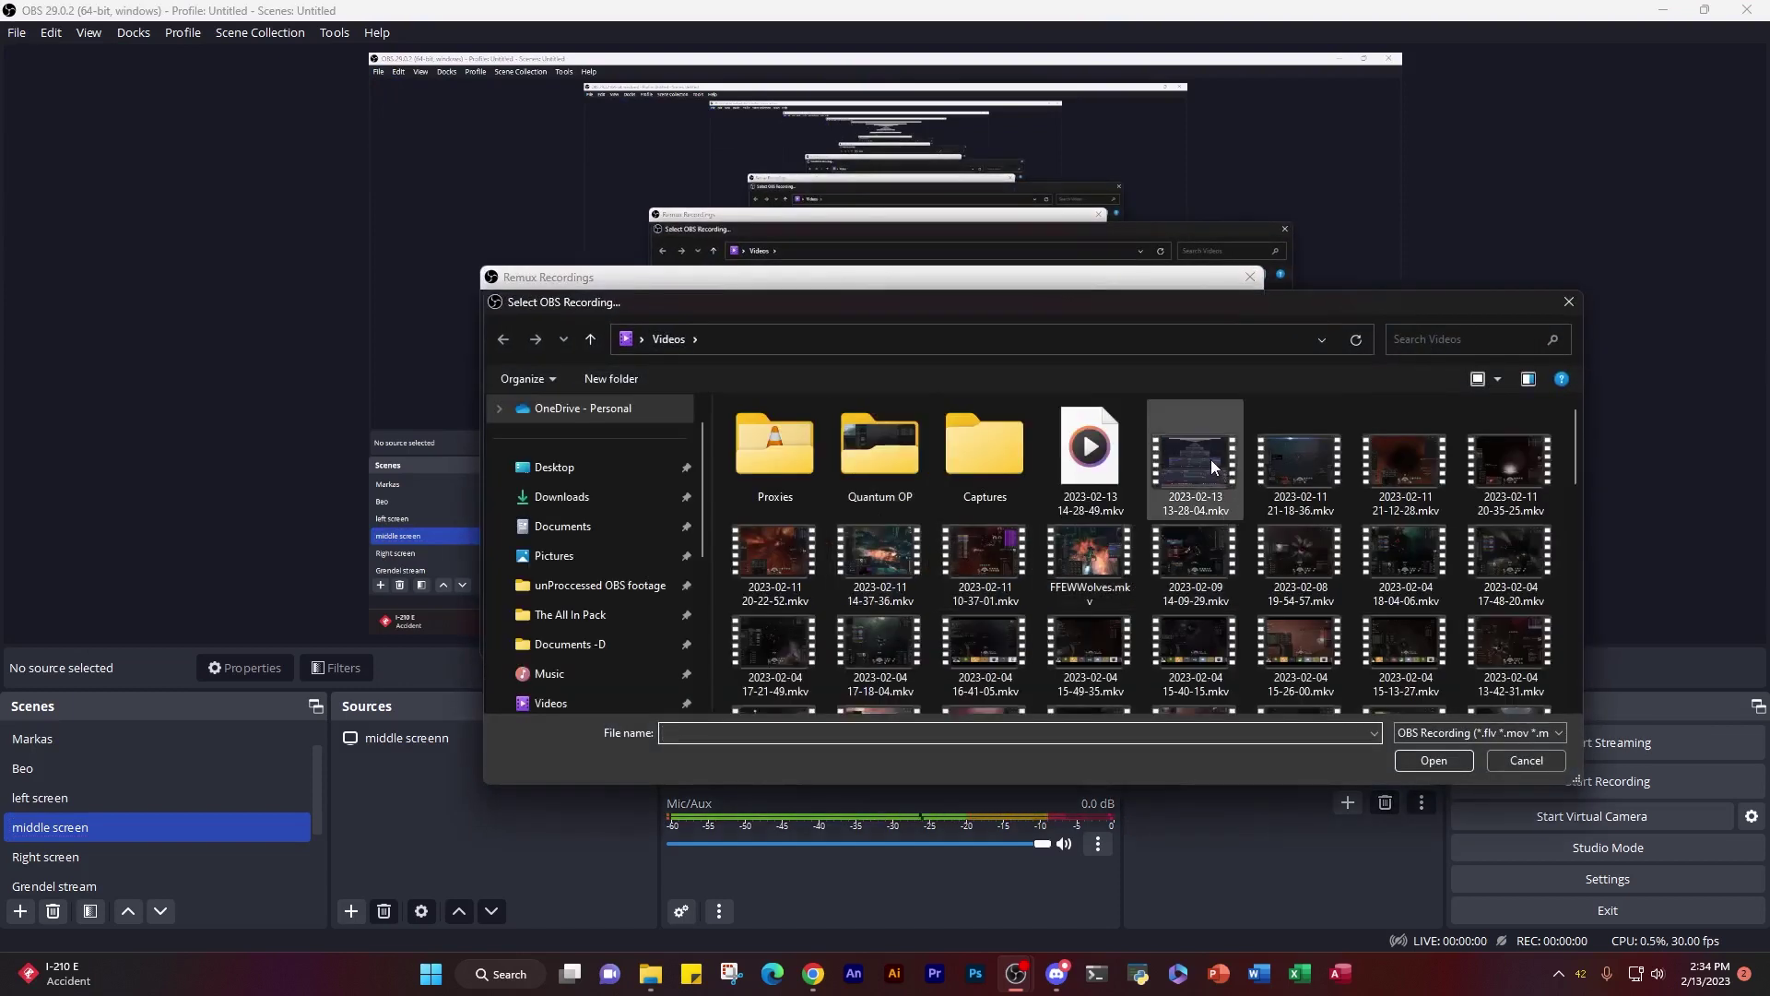
{"action": "left_click", "coordinate": [1318, 448]}
{"action": "left_click", "coordinate": [1433, 760]}
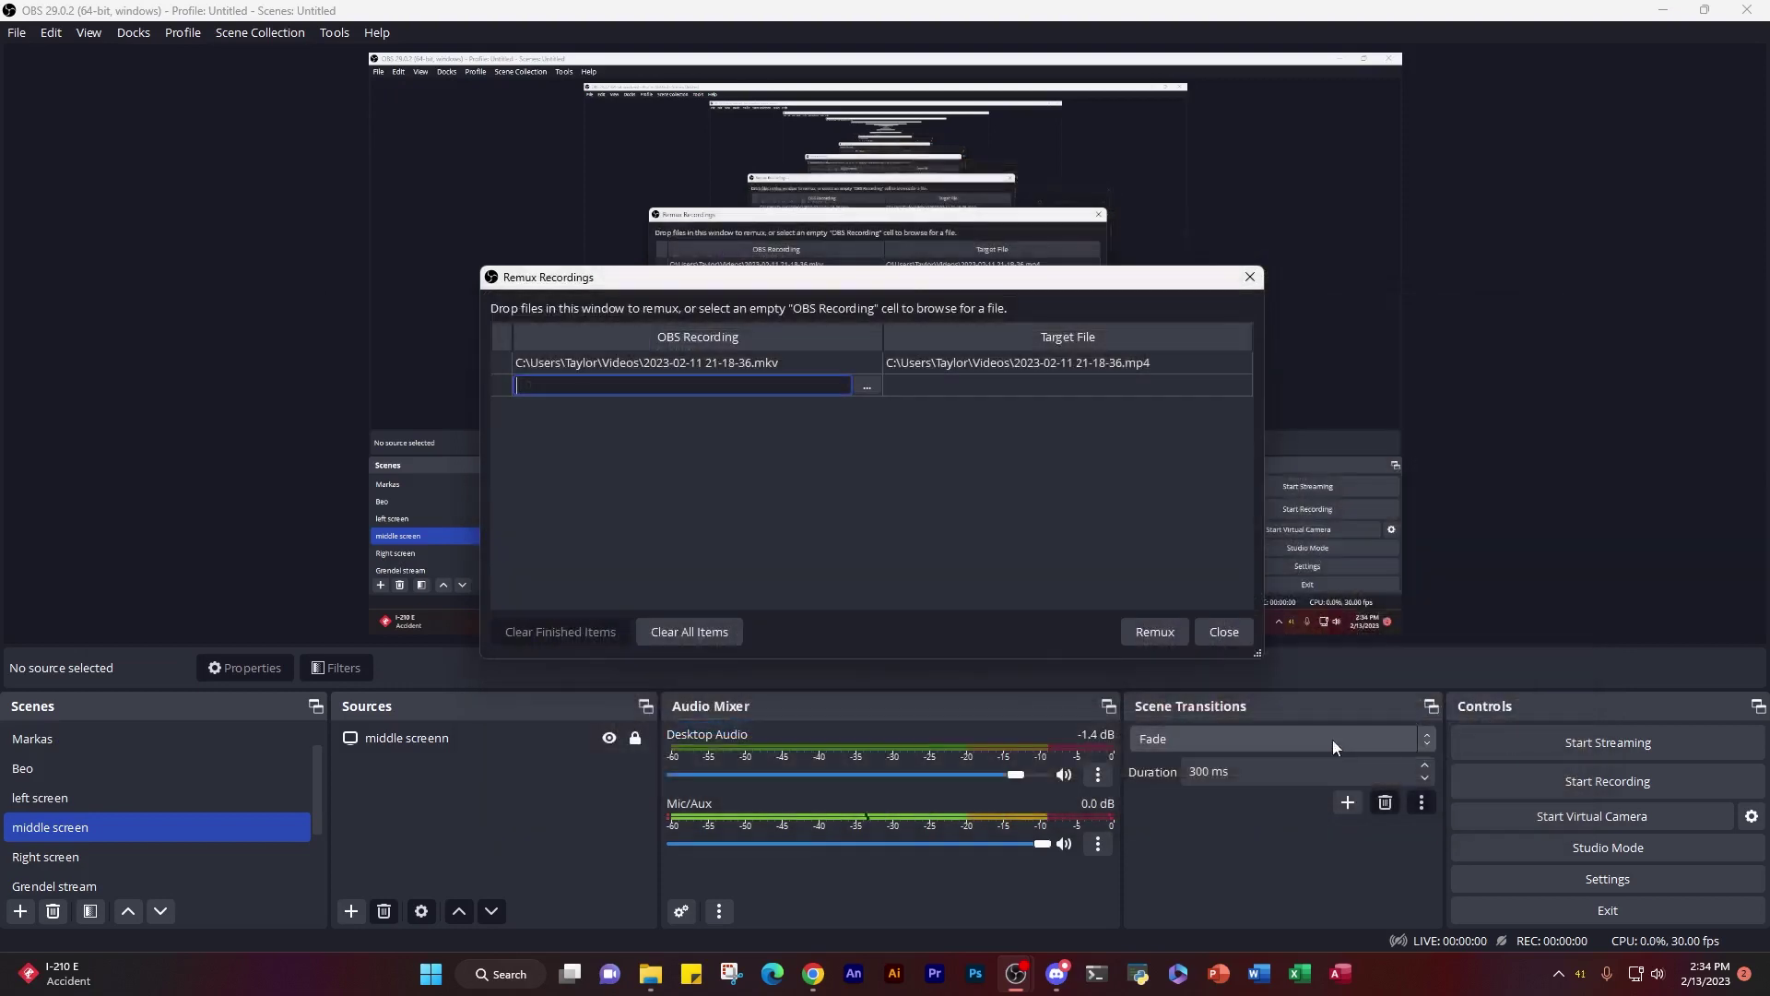
{"action": "left_click", "coordinate": [1169, 629]}
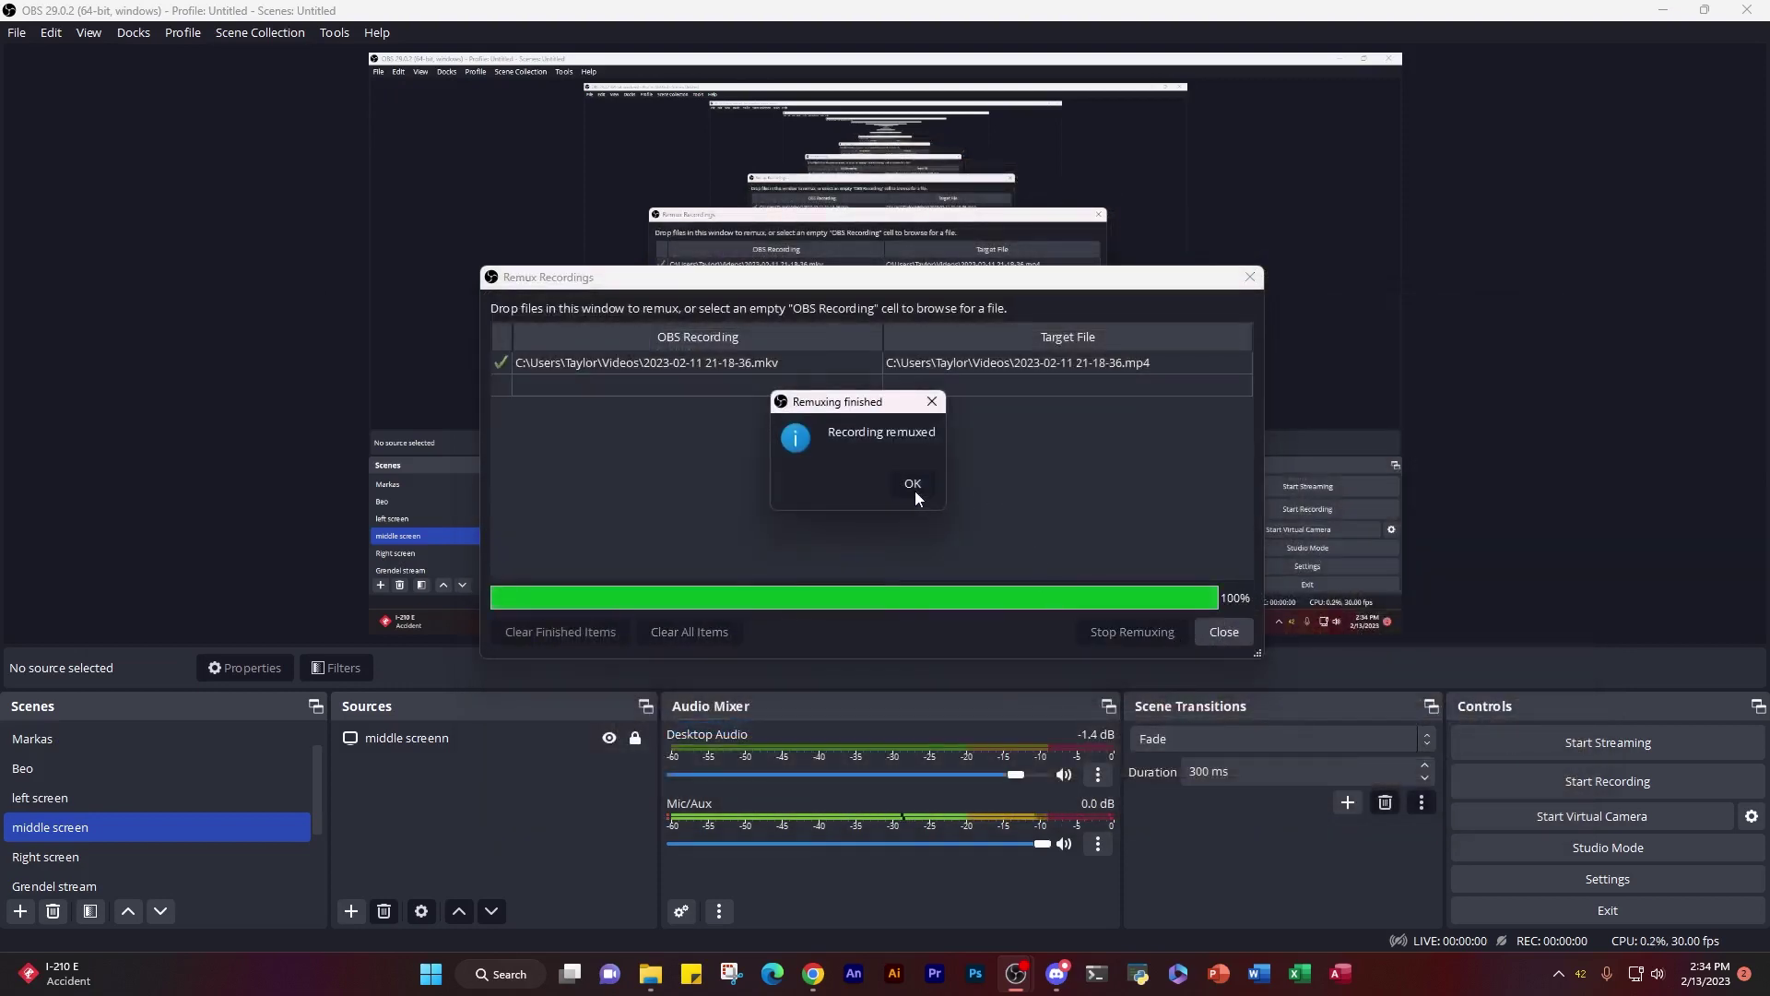
{"action": "left_click", "coordinate": [912, 487]}
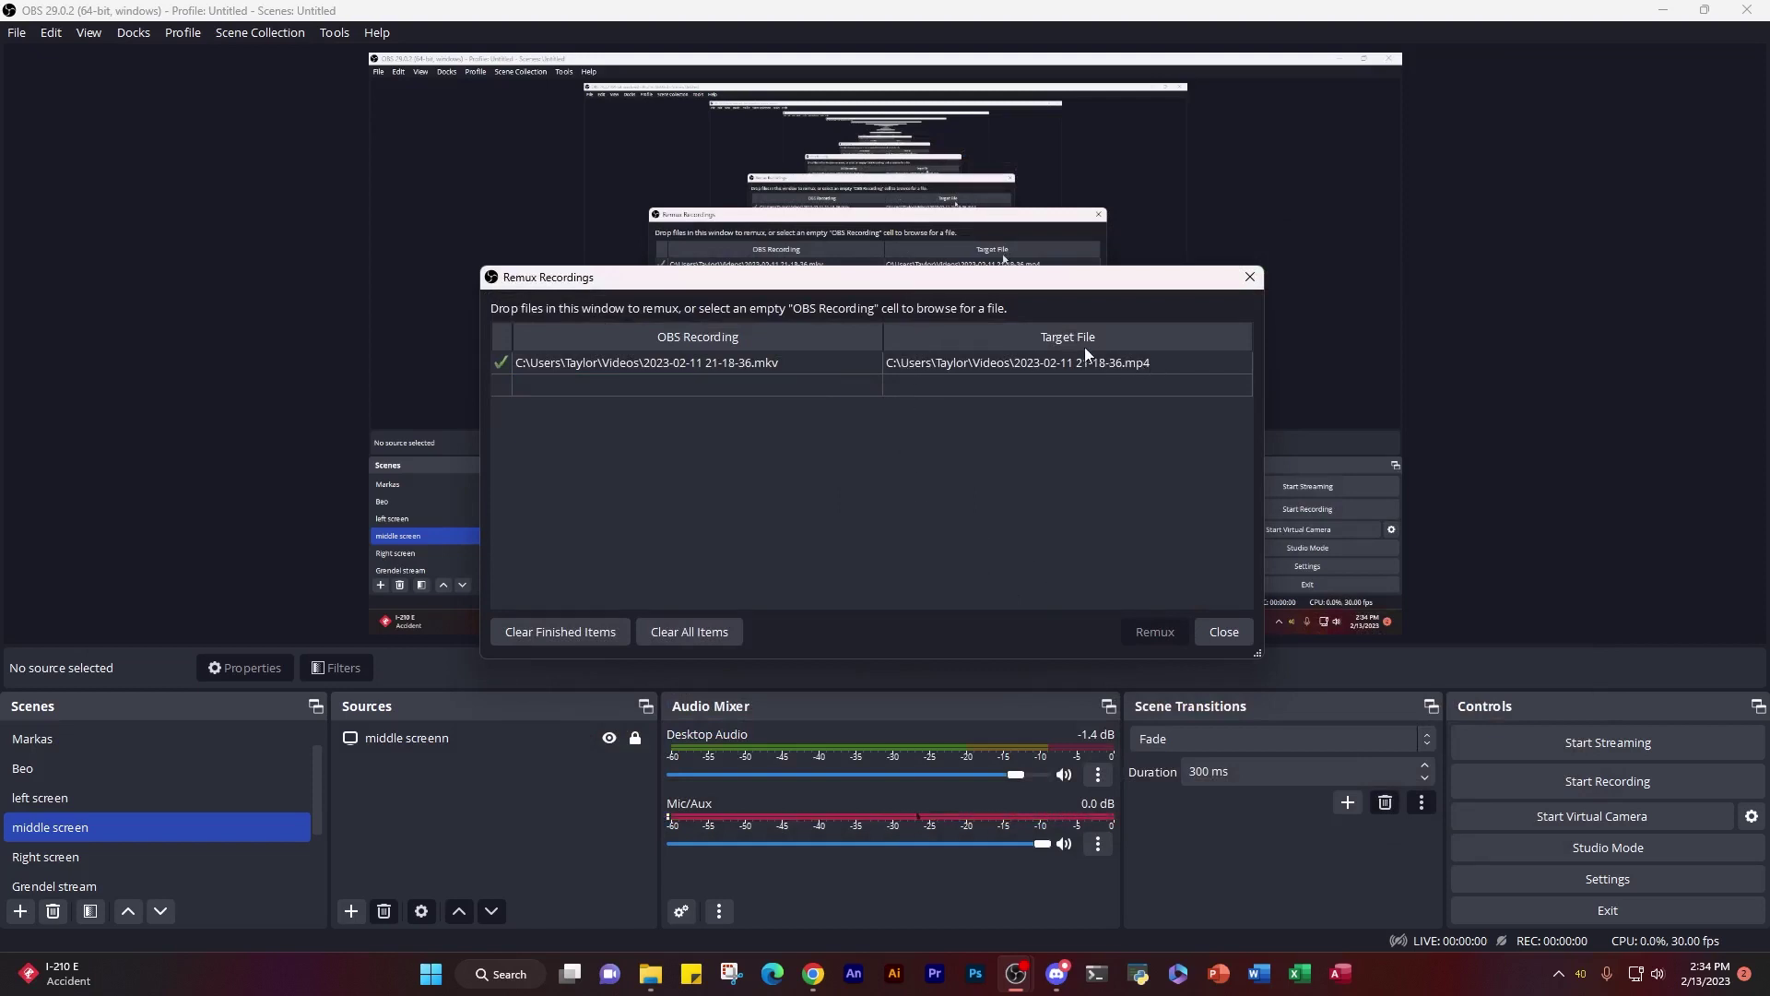
{"action": "left_click", "coordinate": [1225, 632]}
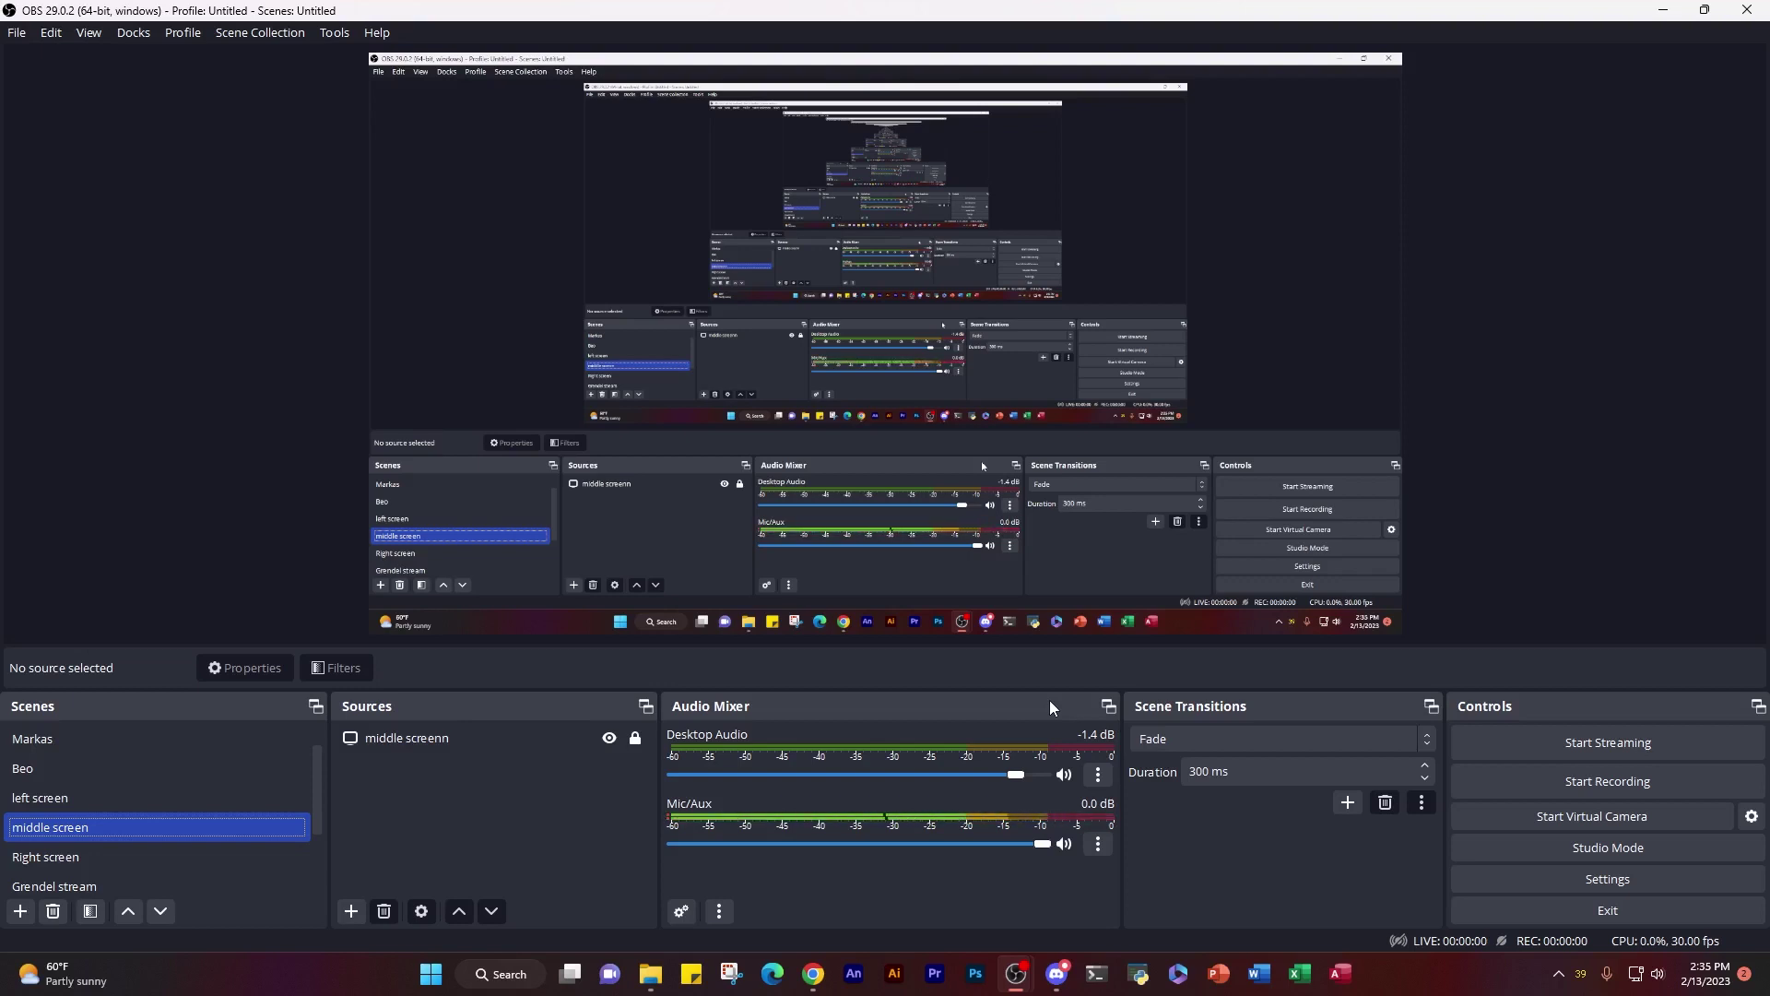
{"action": "key", "text": "alt+Tab"}
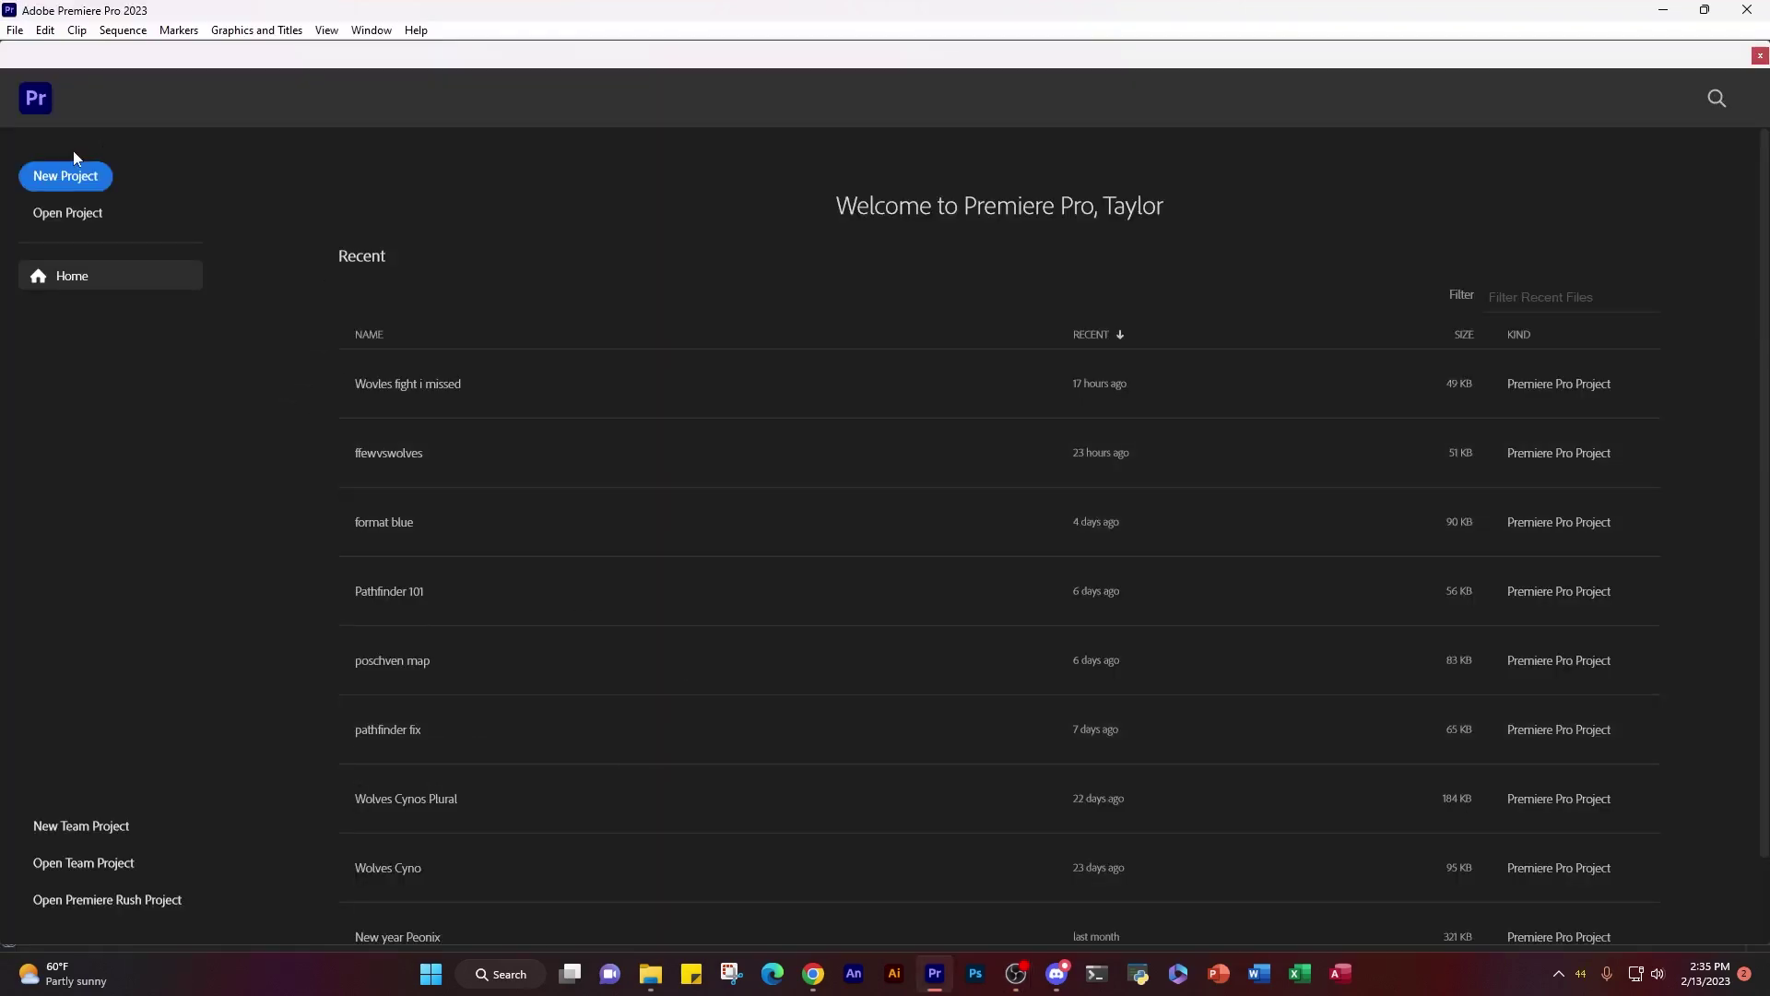
{"action": "left_click", "coordinate": [85, 183]}
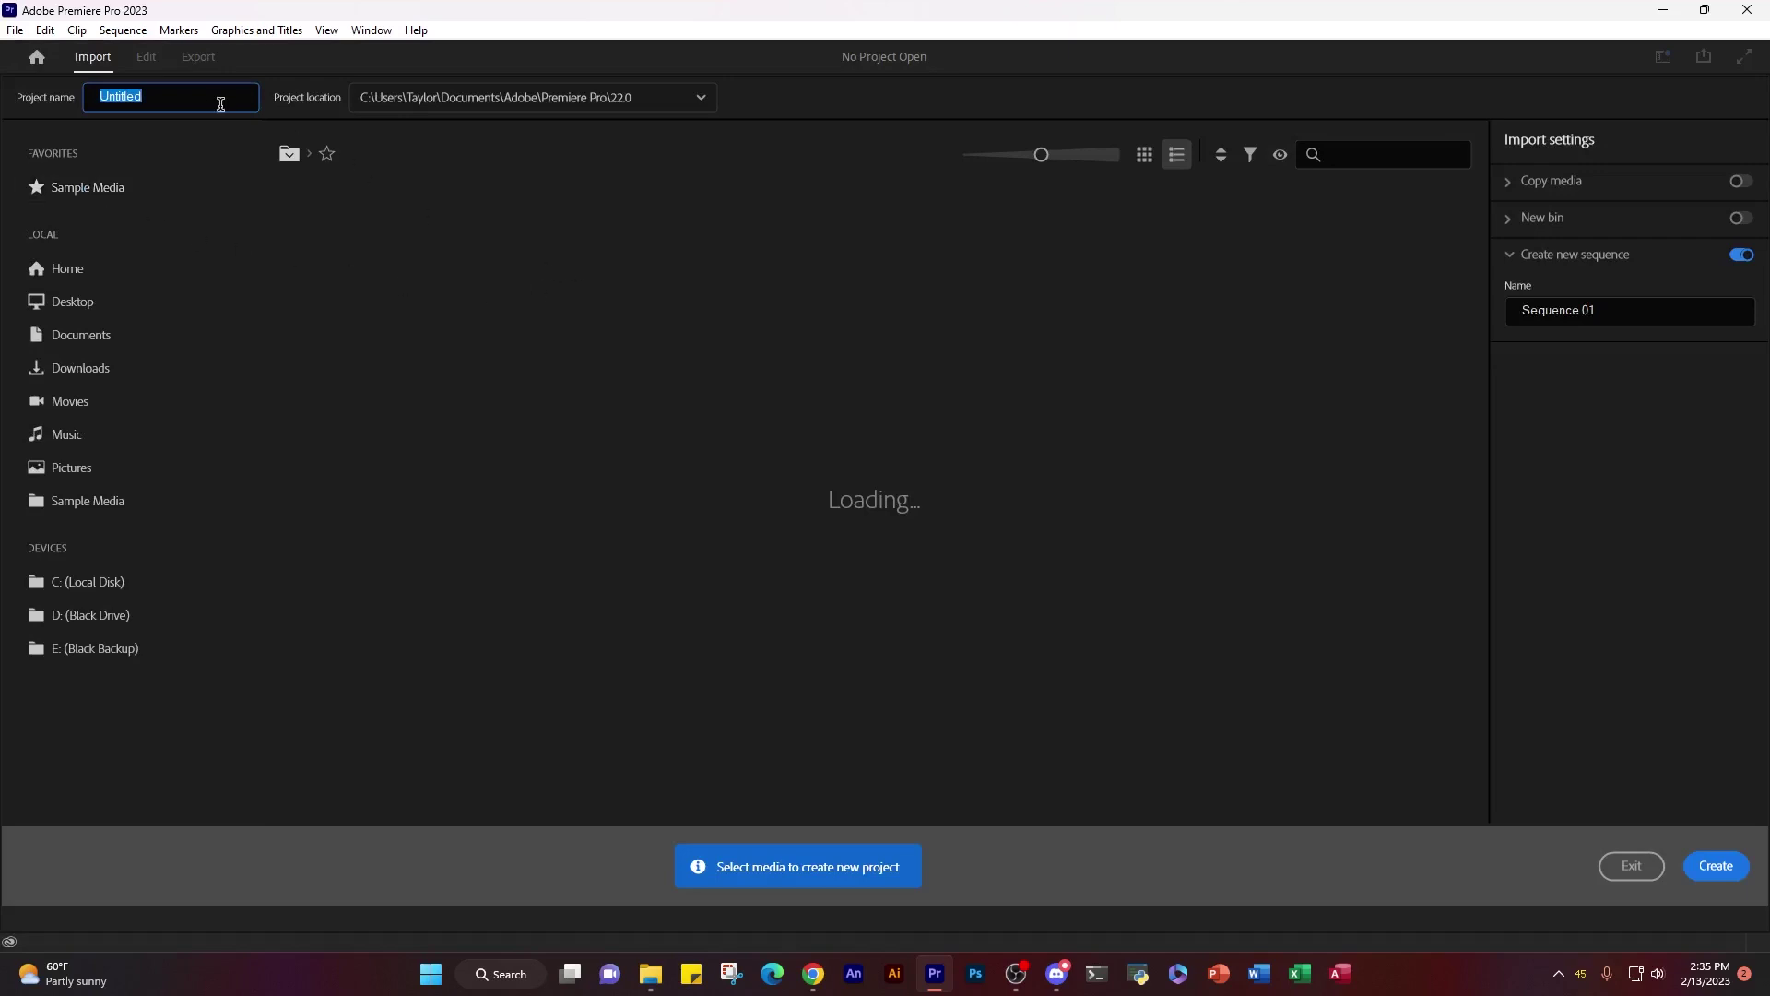
{"action": "type", "text": "youtube example"}
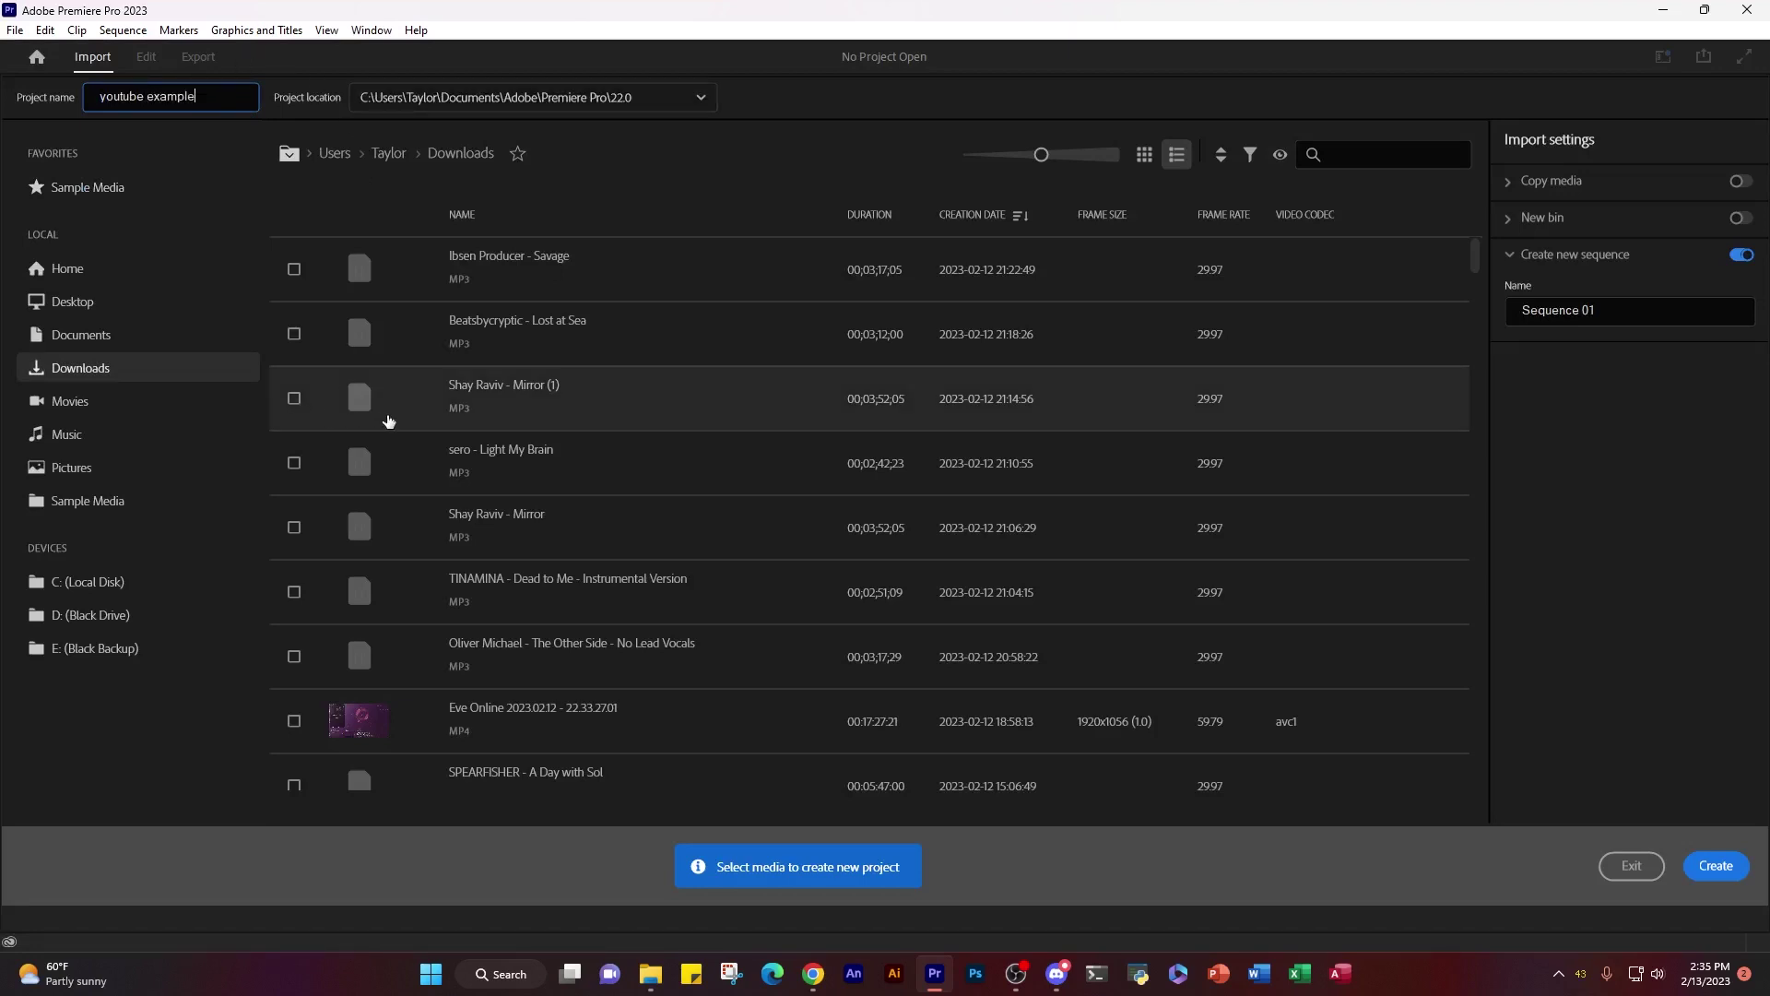
{"action": "left_click", "coordinate": [133, 393]}
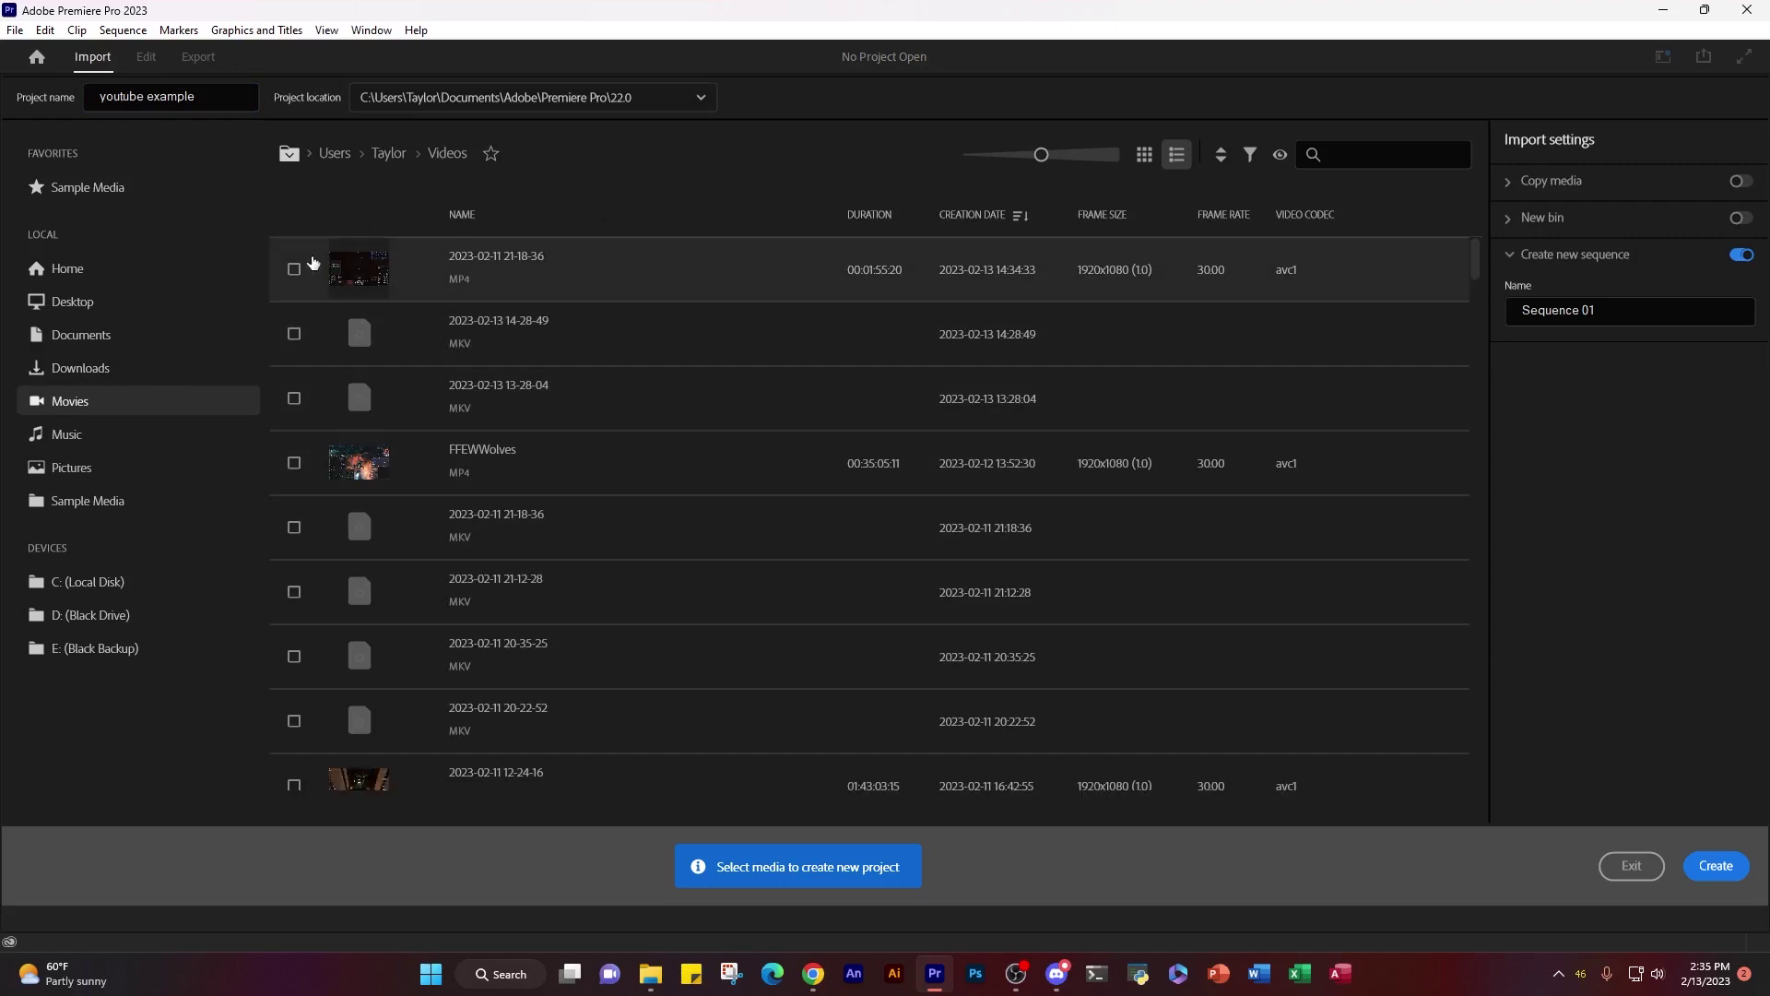
{"action": "left_click", "coordinate": [373, 276]}
{"action": "left_click", "coordinate": [1718, 864]}
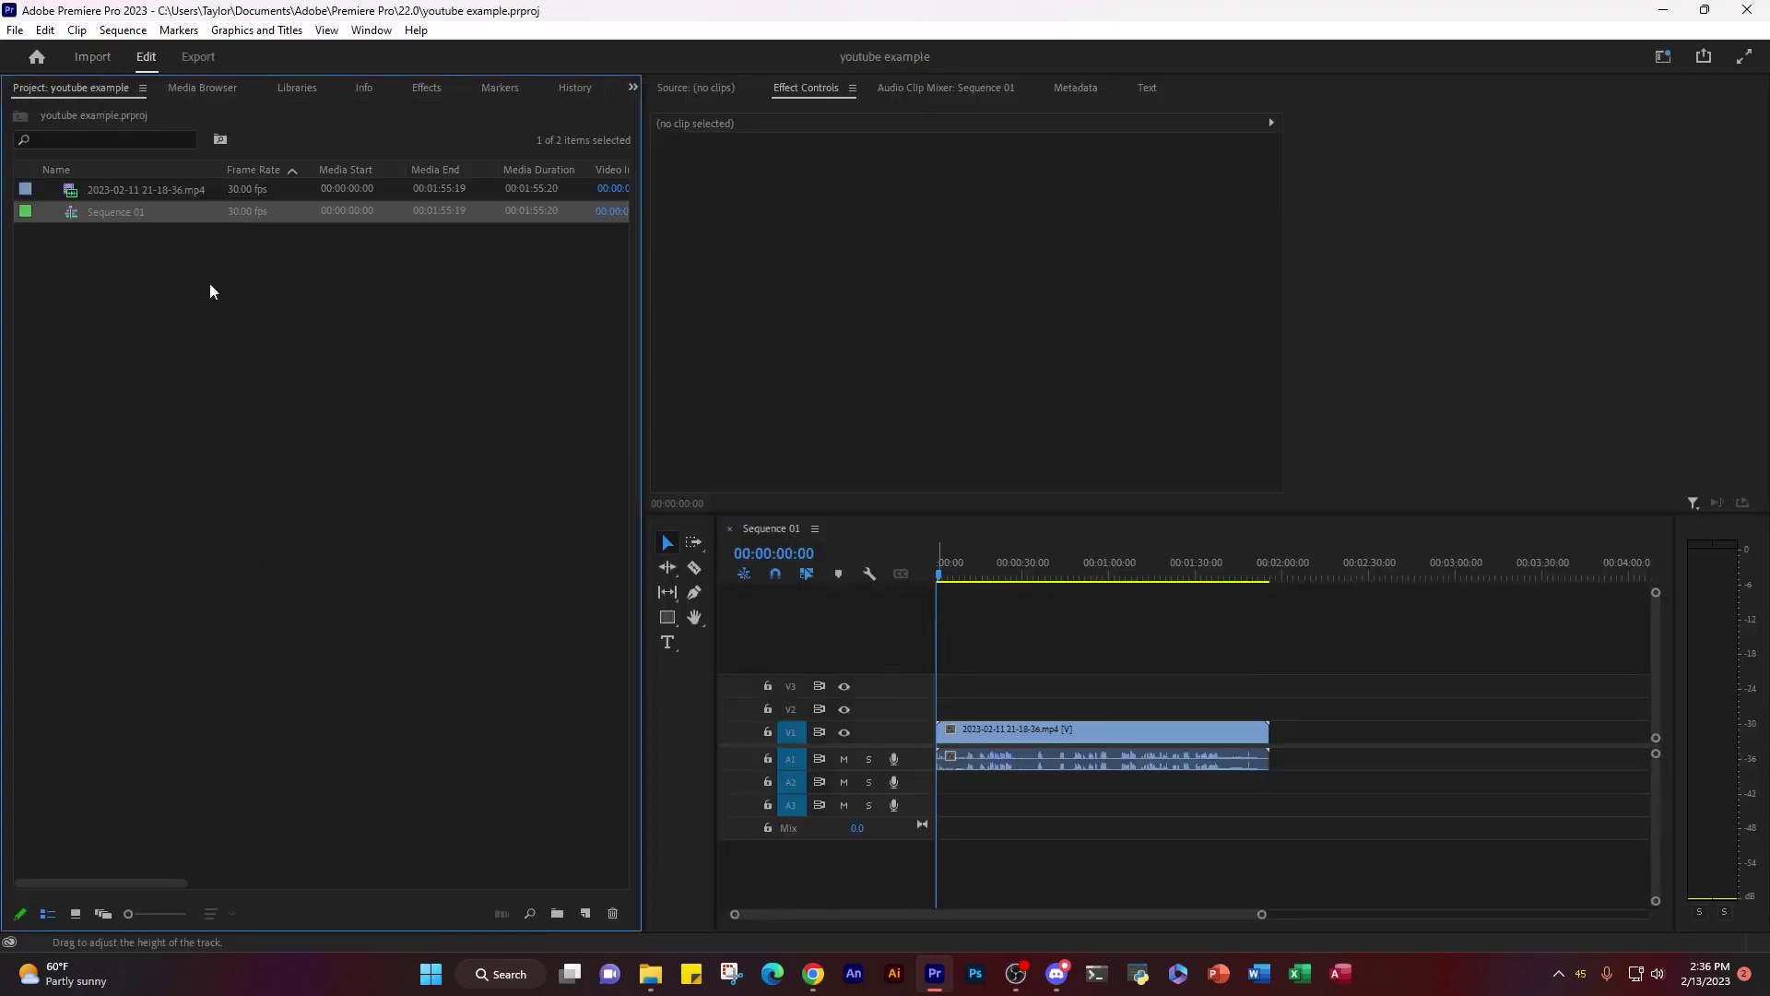
Step: Bring the video preview window onto this screen and move the playhead to 00:00:35:04
{"action": "left_click", "coordinate": [993, 731]}
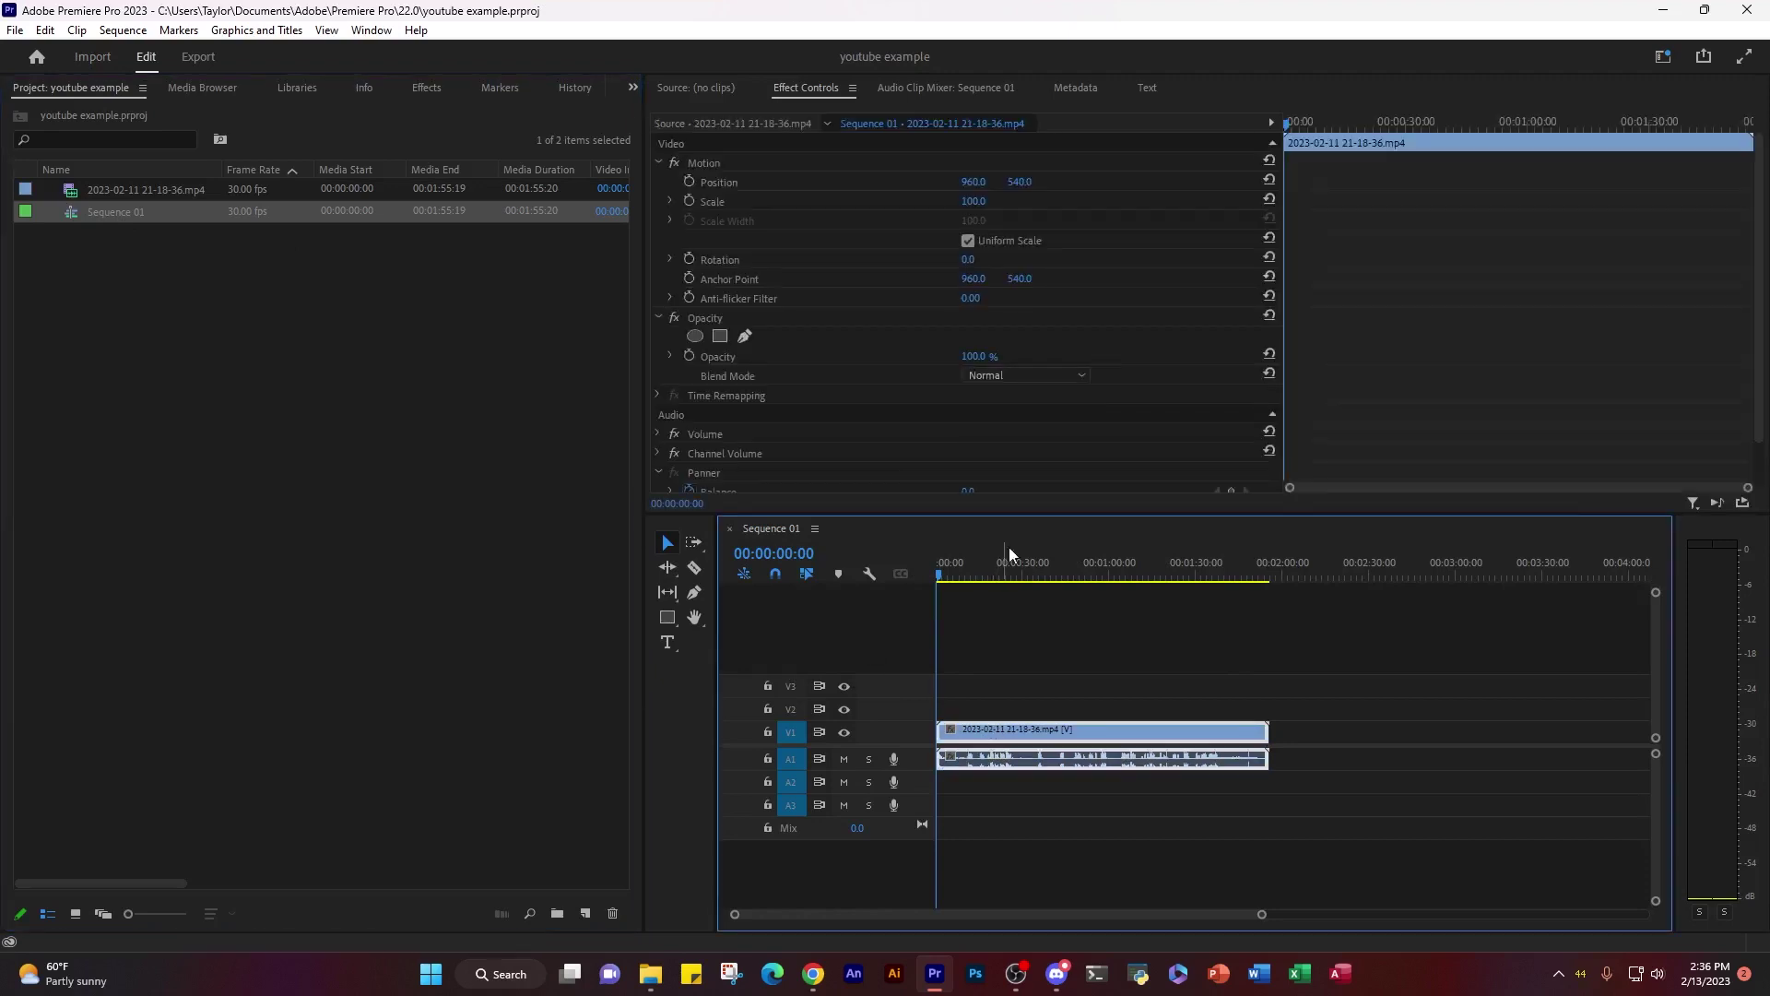
{"action": "left_click_drag", "start_coordinate": [1769, 267], "coordinate": [4, 85]}
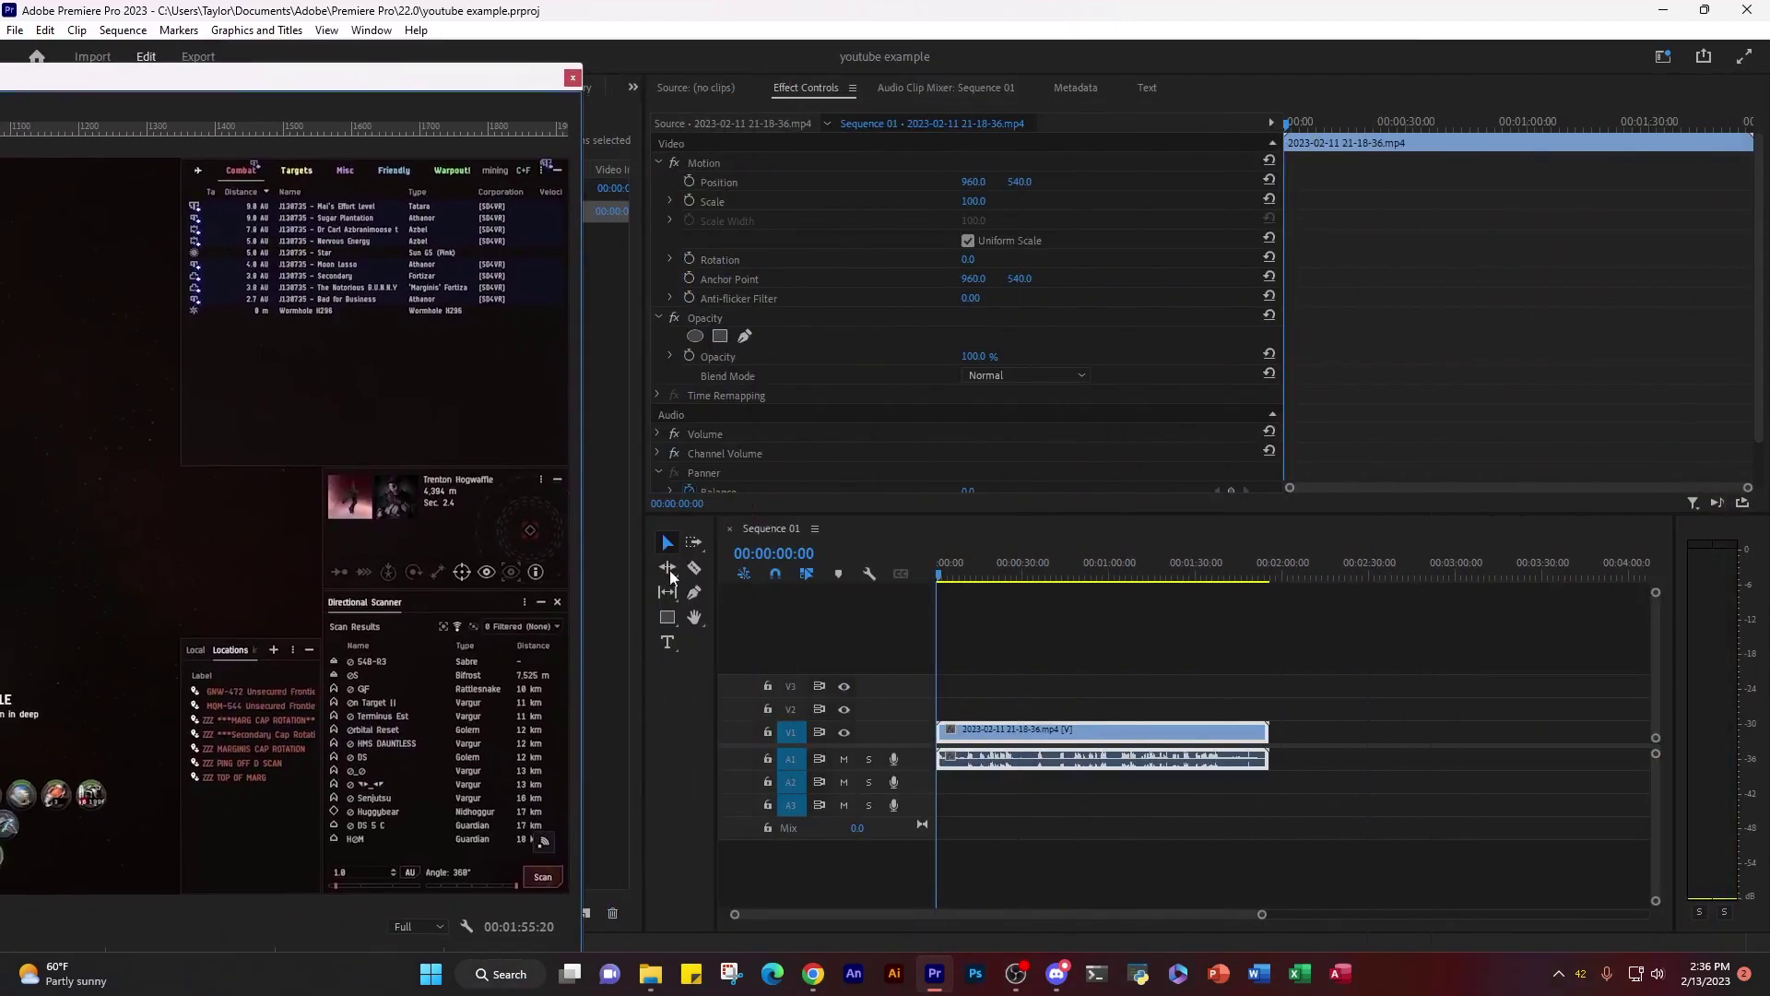
{"action": "left_click", "coordinate": [959, 574]}
{"action": "left_click_drag", "start_coordinate": [970, 579], "coordinate": [1036, 737]}
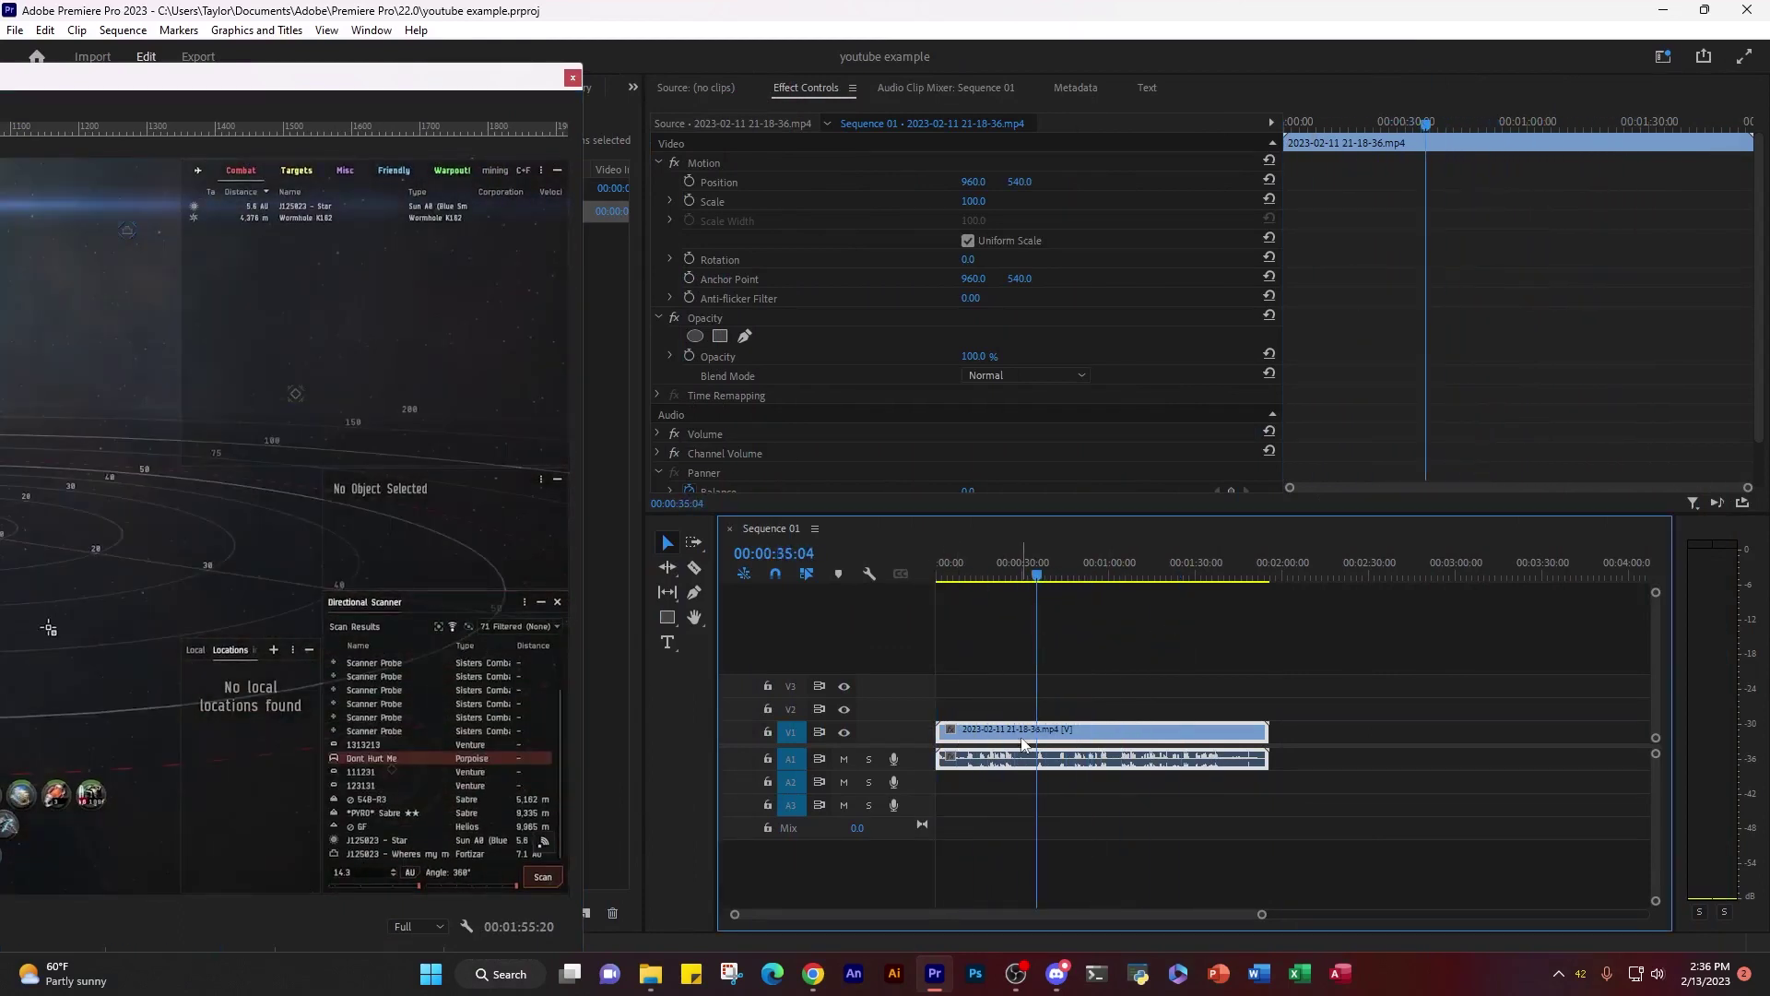
Step: Cut the clip with the Razor tool at about 00:00:27:25 and at the playhead
{"action": "key", "text": "="}
{"action": "scroll", "coordinate": [1030, 749], "scroll_direction": "up", "scroll_amount": 3}
{"action": "key", "text": "c"}
{"action": "left_click", "coordinate": [1085, 730]}
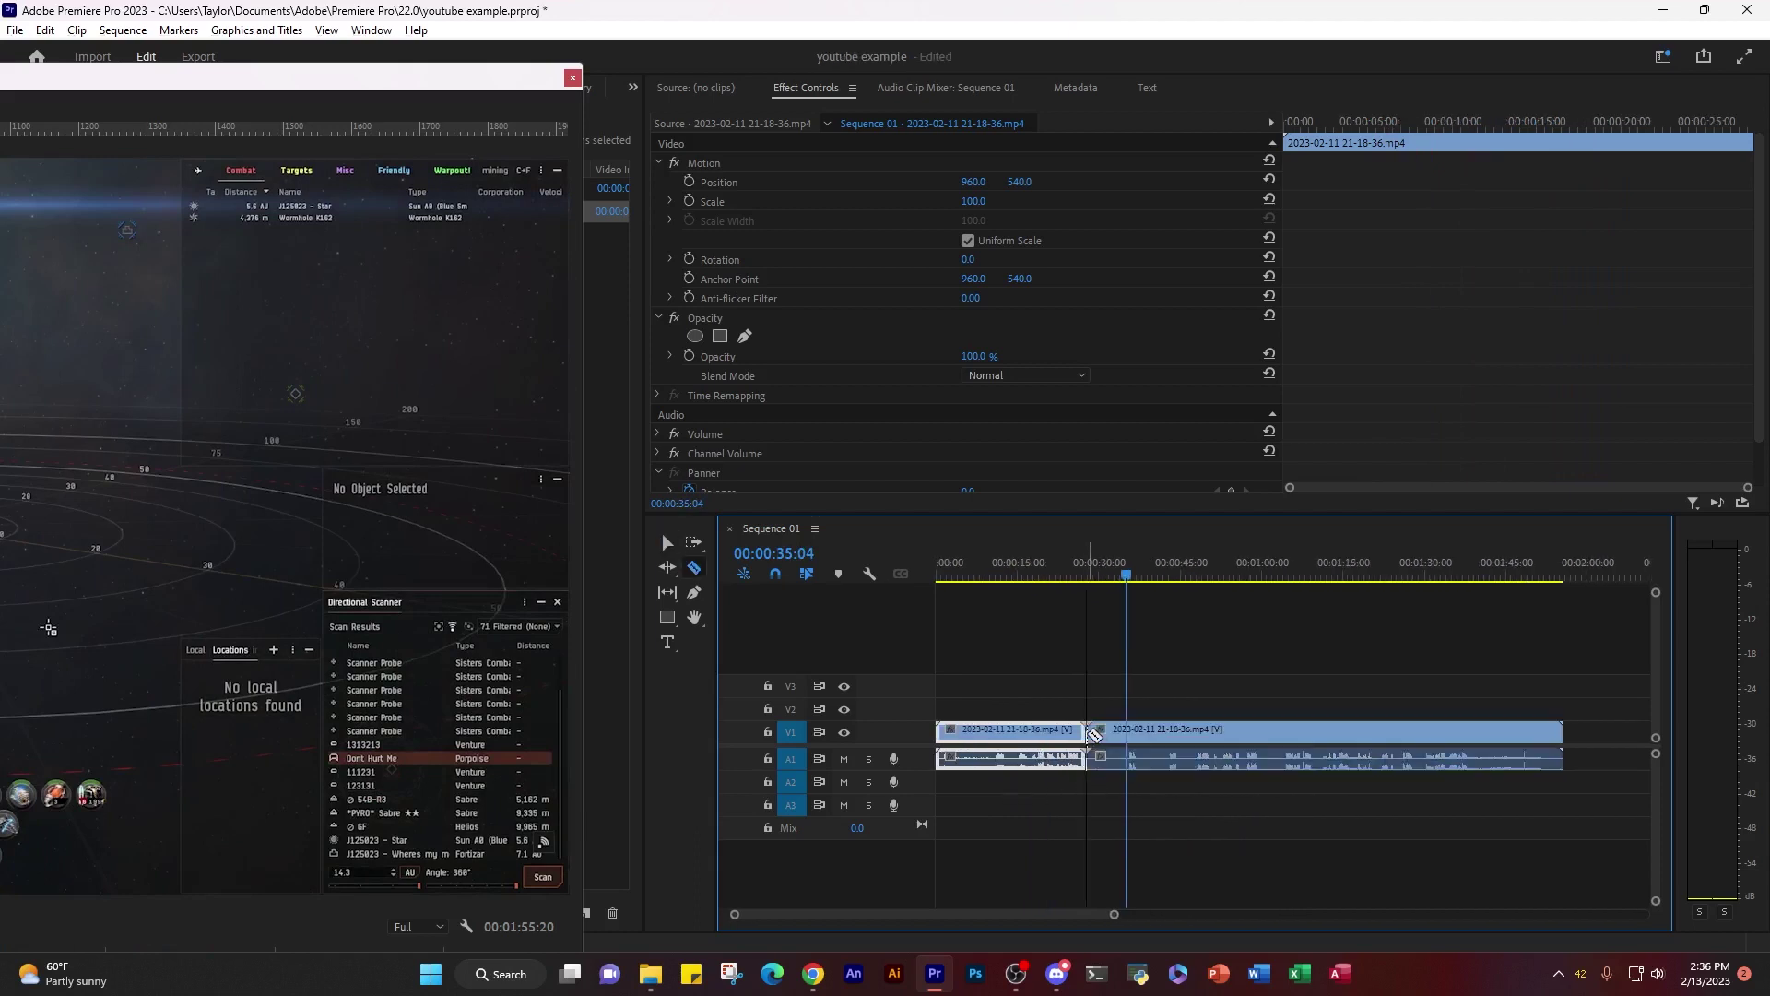
{"action": "left_click", "coordinate": [1125, 730]}
{"action": "key", "text": "v"}
Step: Delete the short middle segment between the two cuts and close the gap it leaves
{"action": "left_click", "coordinate": [1116, 733]}
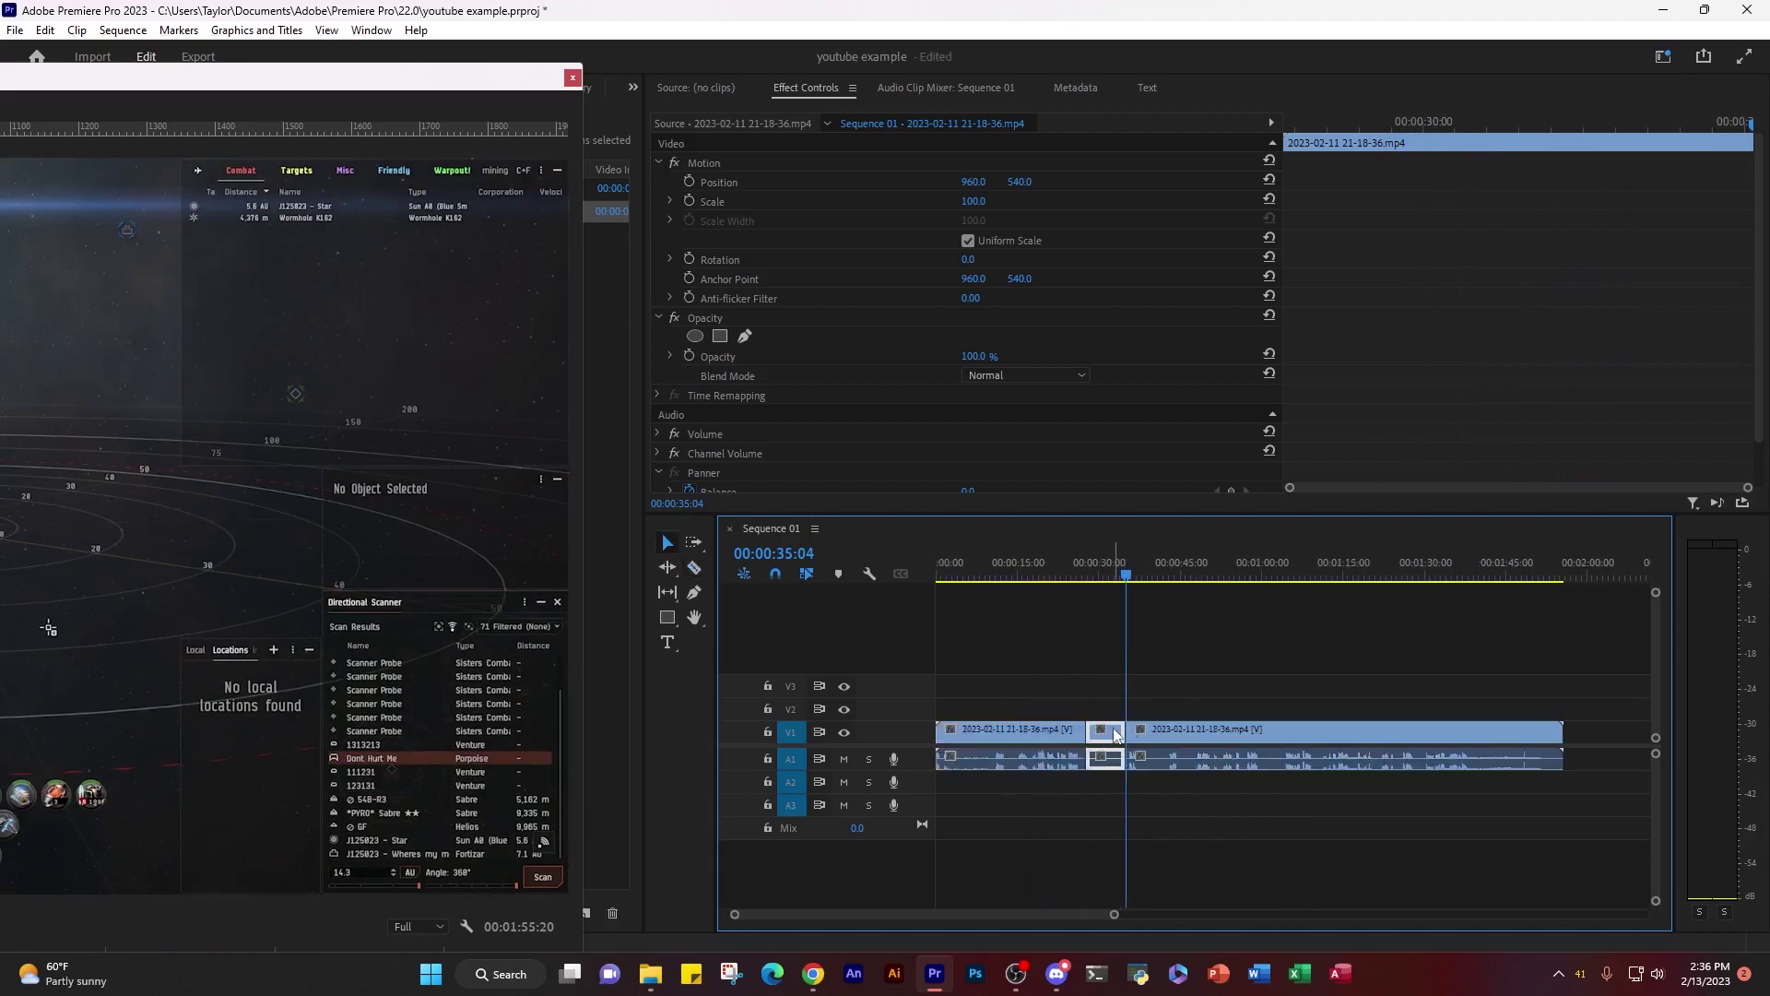
{"action": "key", "text": "Delete"}
{"action": "right_click", "coordinate": [1115, 735]}
{"action": "left_click", "coordinate": [1148, 738]}
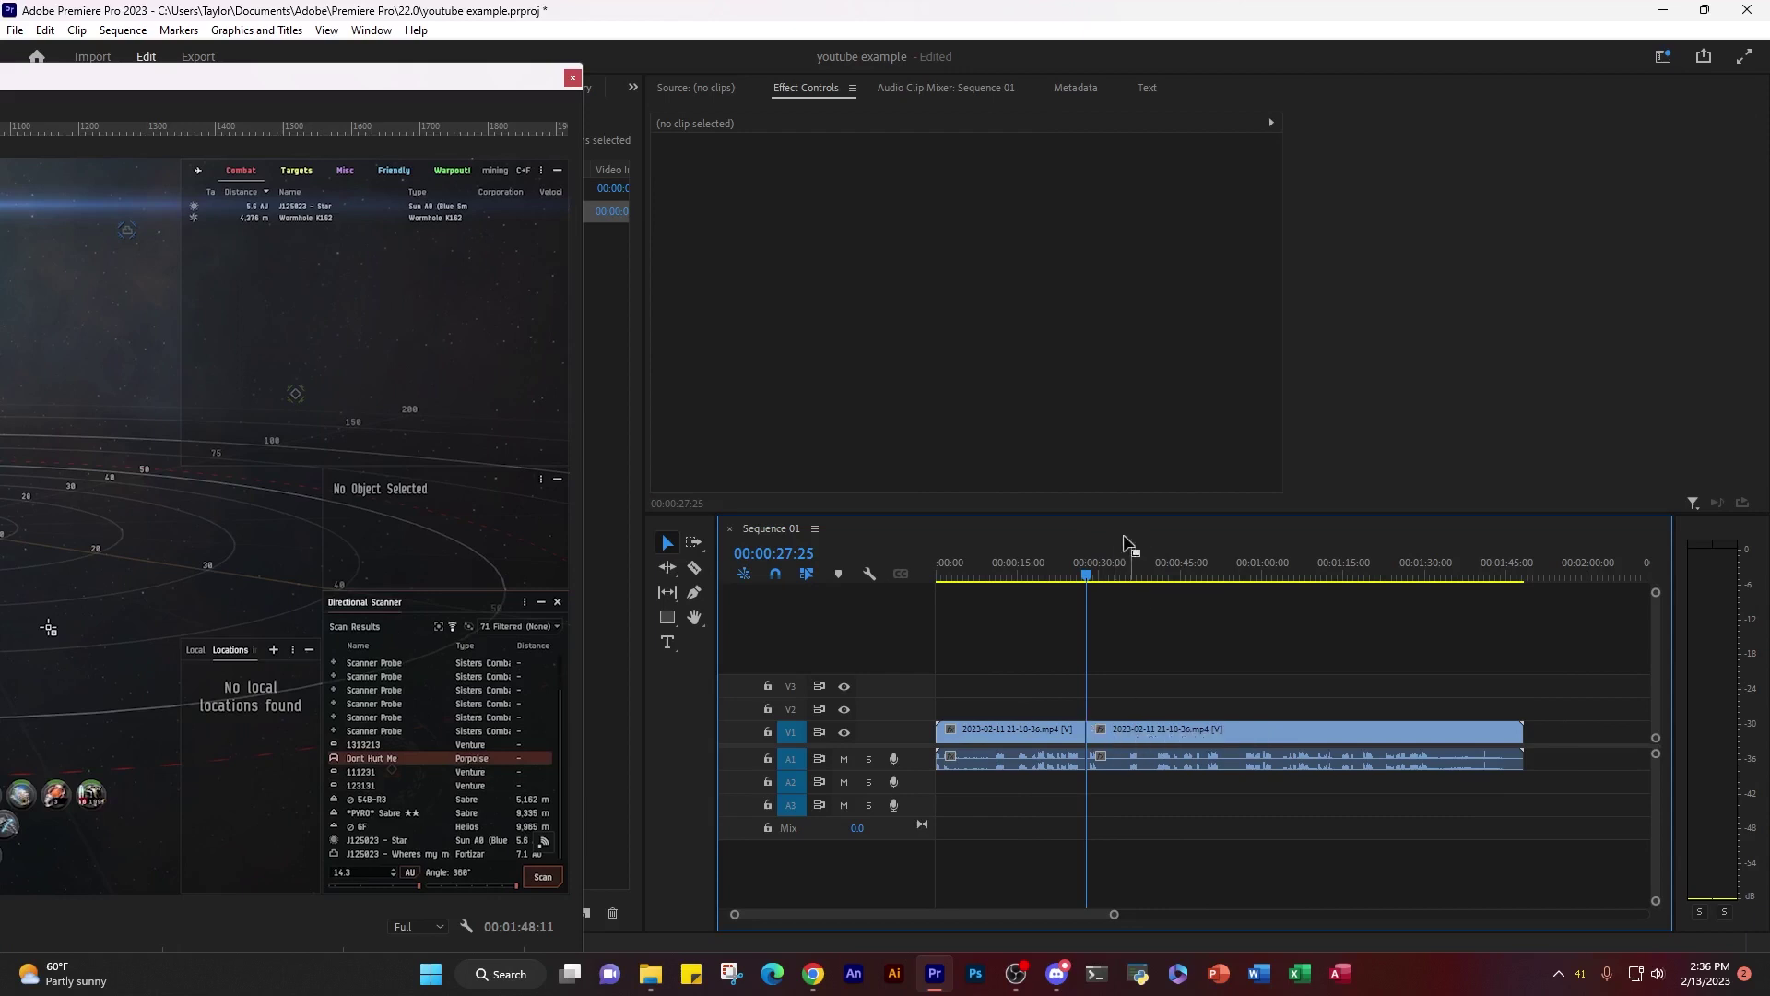
Step: Scrub through the shortened sequence to review it, ending with the playhead at 00:00:18:13
{"action": "left_click_drag", "start_coordinate": [1088, 579], "coordinate": [1290, 571]}
{"action": "key", "text": "space"}
{"action": "key", "text": "minus"}
{"action": "key", "text": "minus"}
{"action": "key", "text": "minus"}
{"action": "key", "text": "minus"}
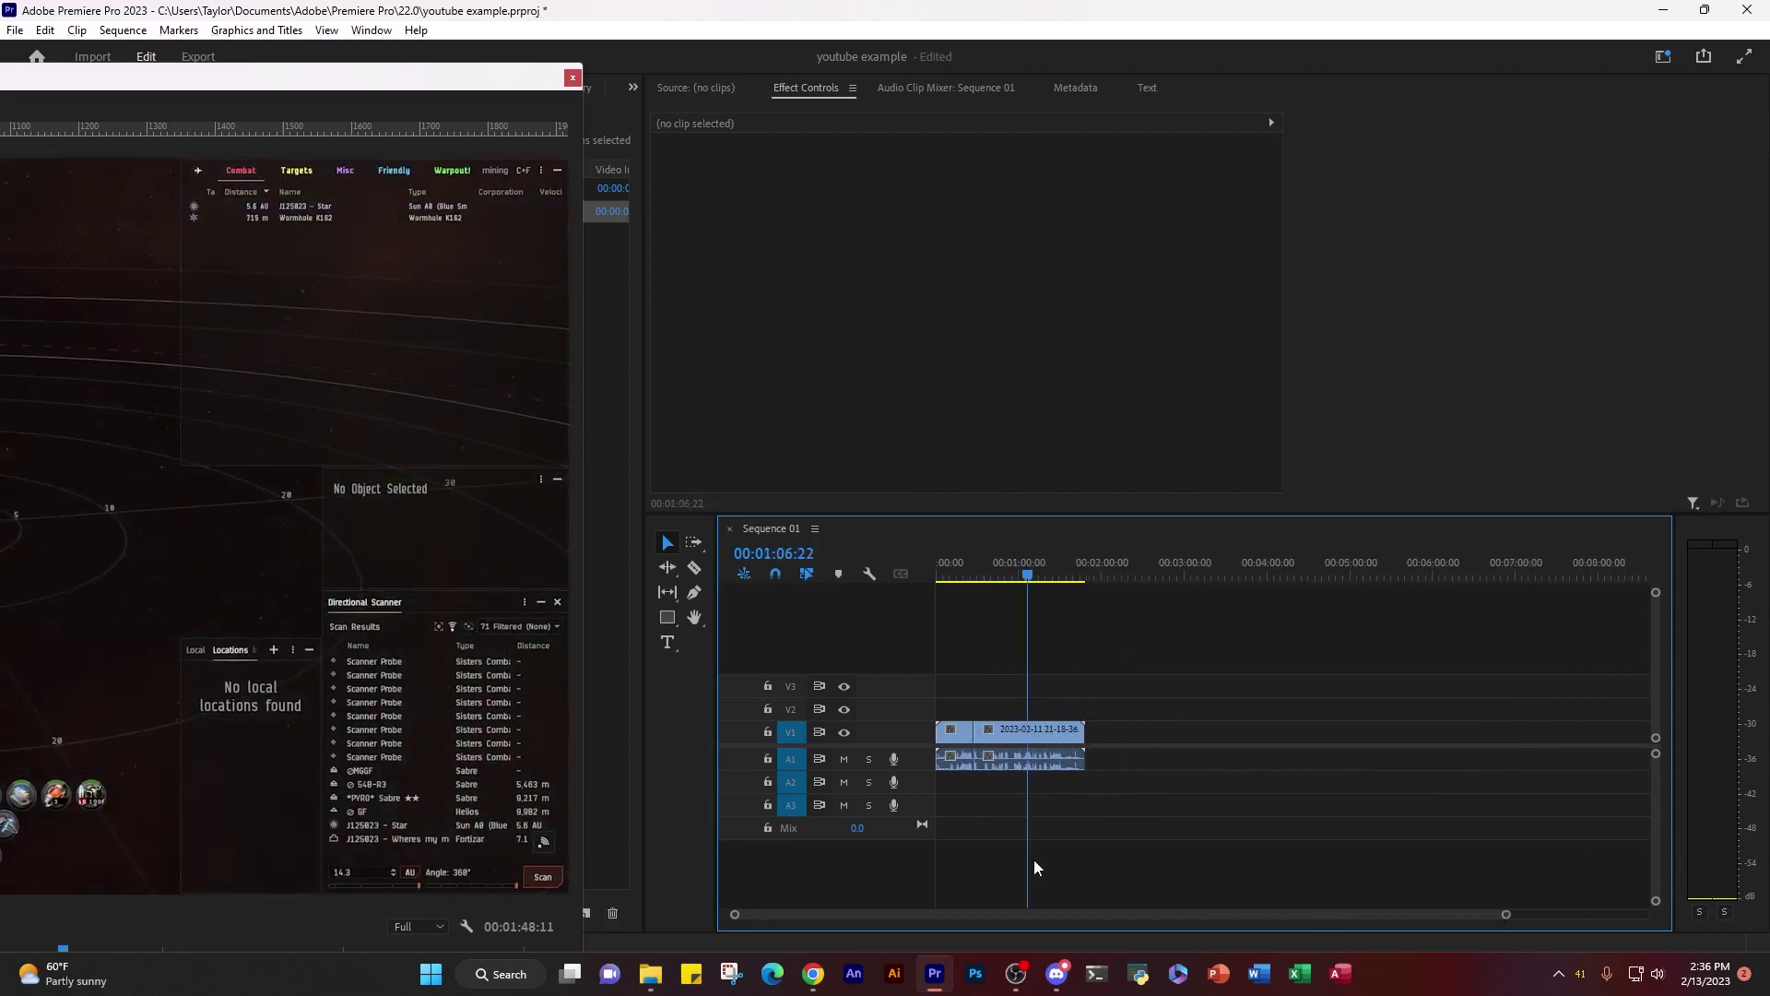
{"action": "scroll", "coordinate": [1029, 853], "scroll_direction": "right", "scroll_amount": 3}
{"action": "scroll", "coordinate": [1014, 829], "scroll_direction": "left", "scroll_amount": 4}
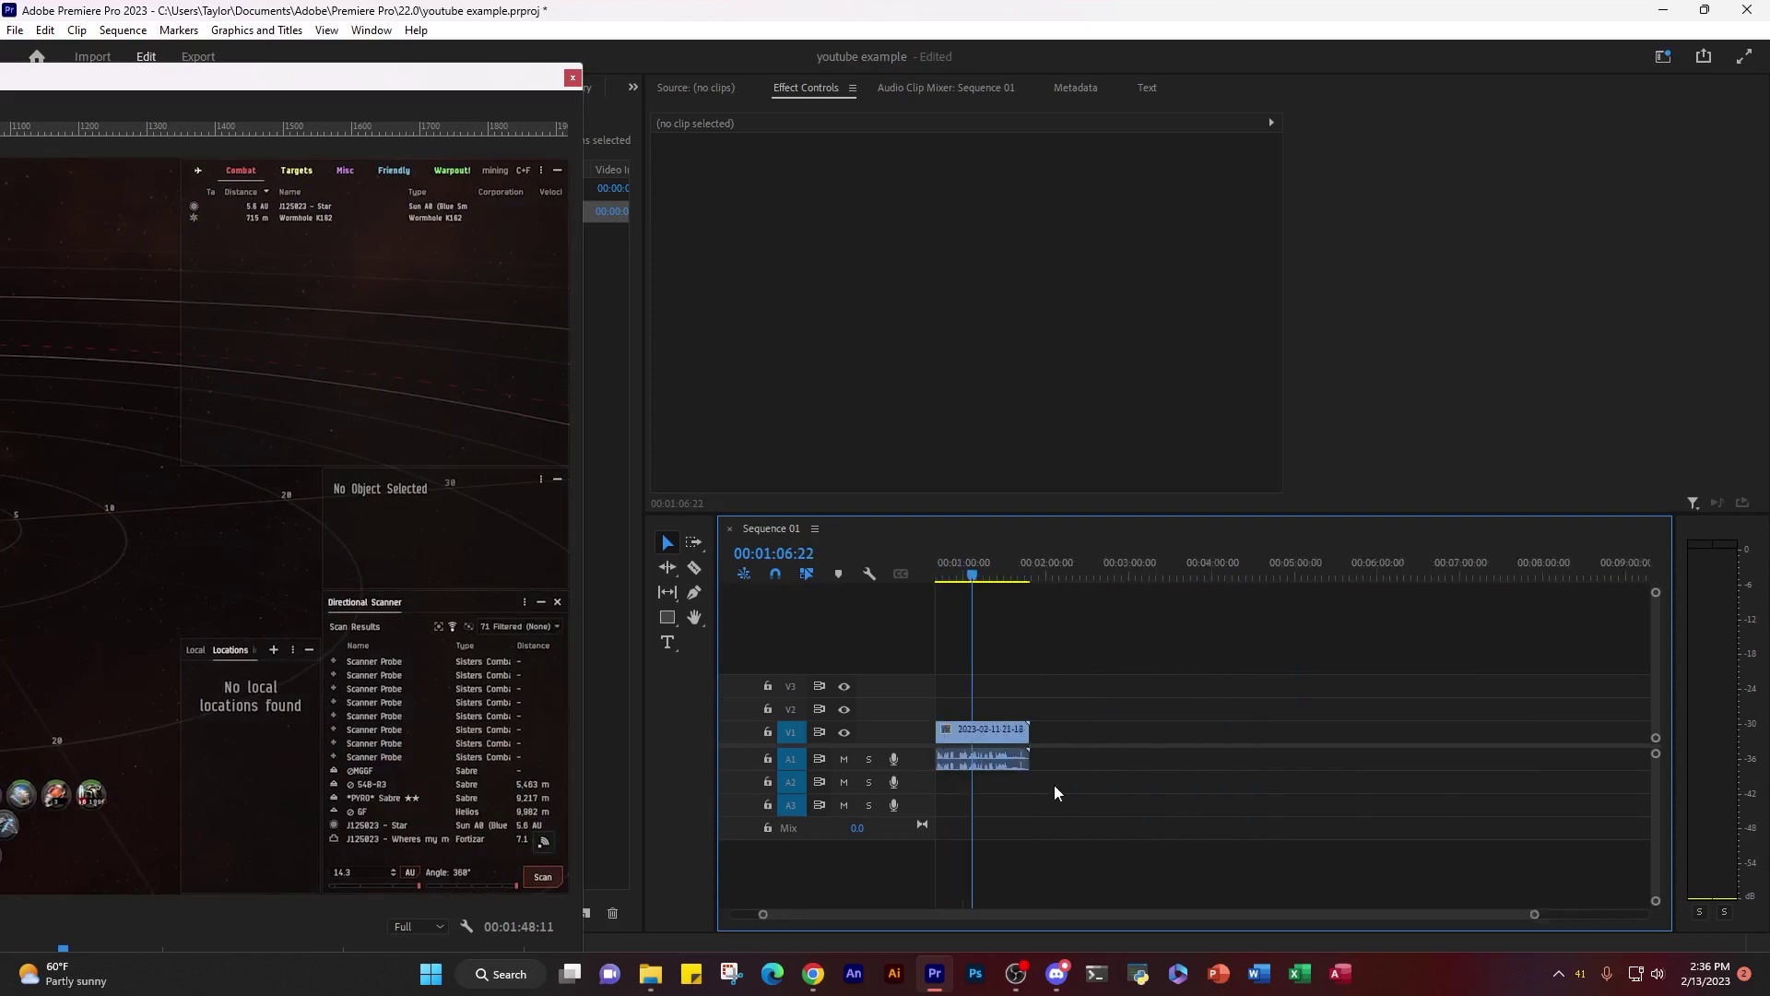
{"action": "key", "text": "equal"}
{"action": "key", "text": "equal"}
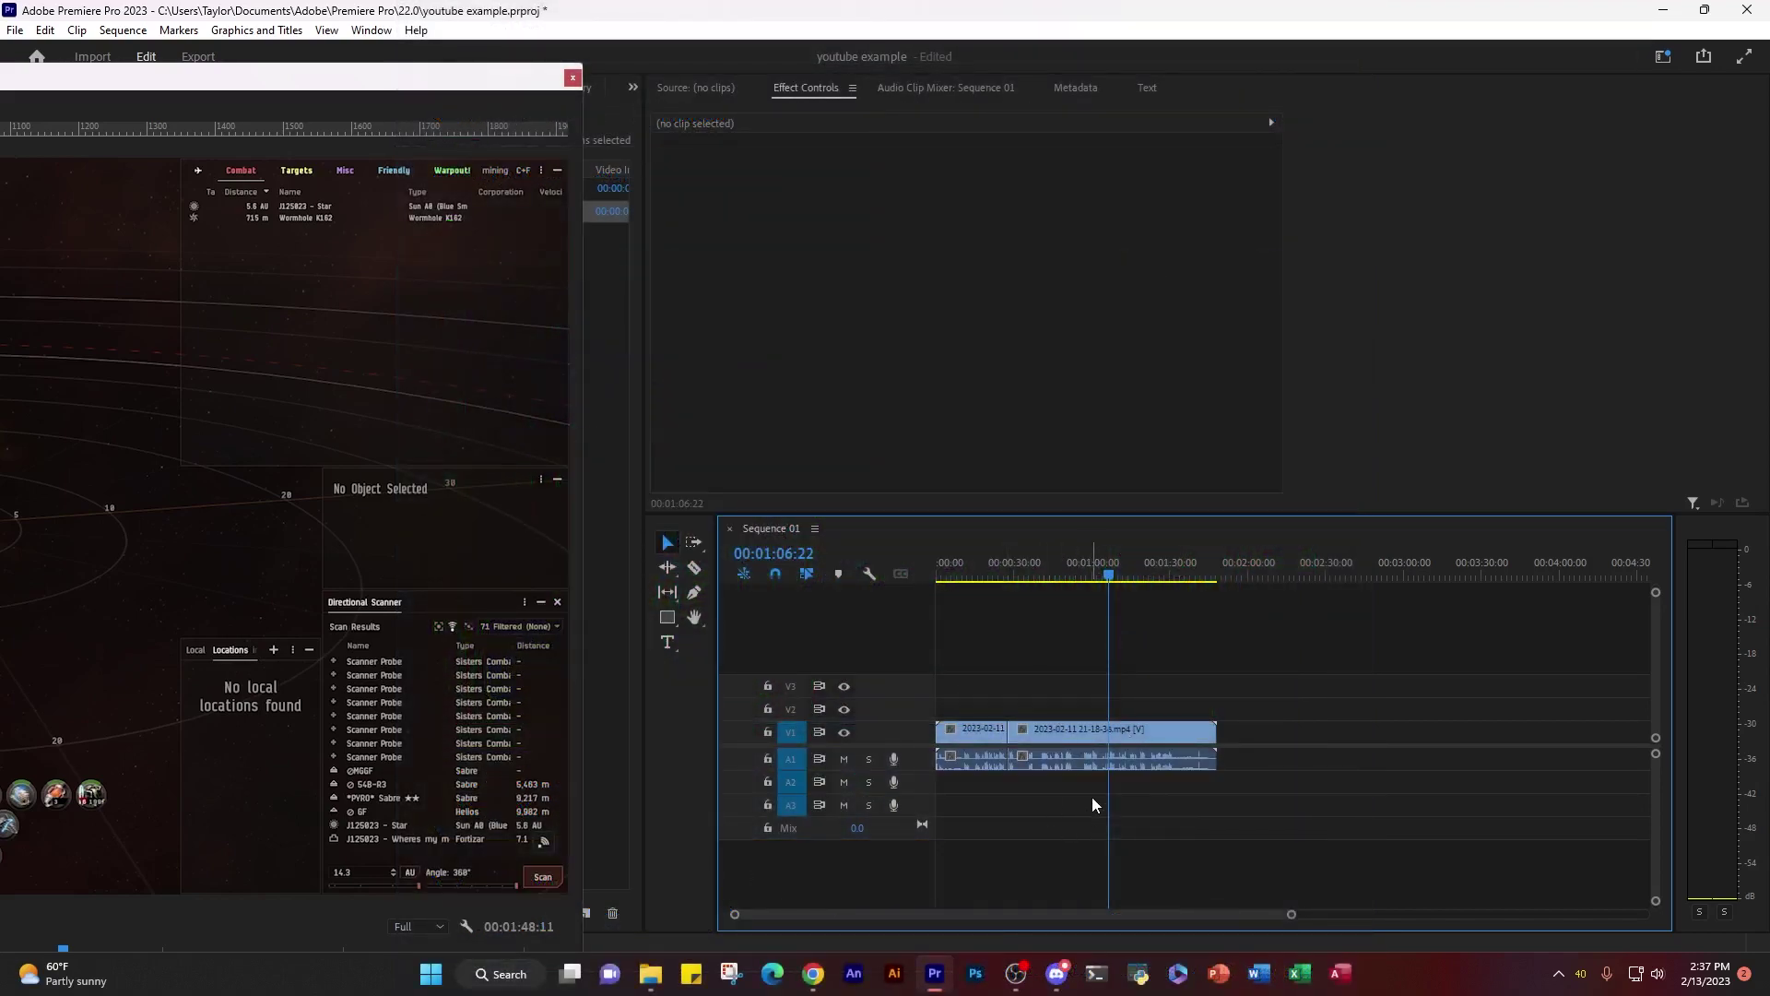
{"action": "left_click_drag", "start_coordinate": [1094, 805], "coordinate": [983, 728]}
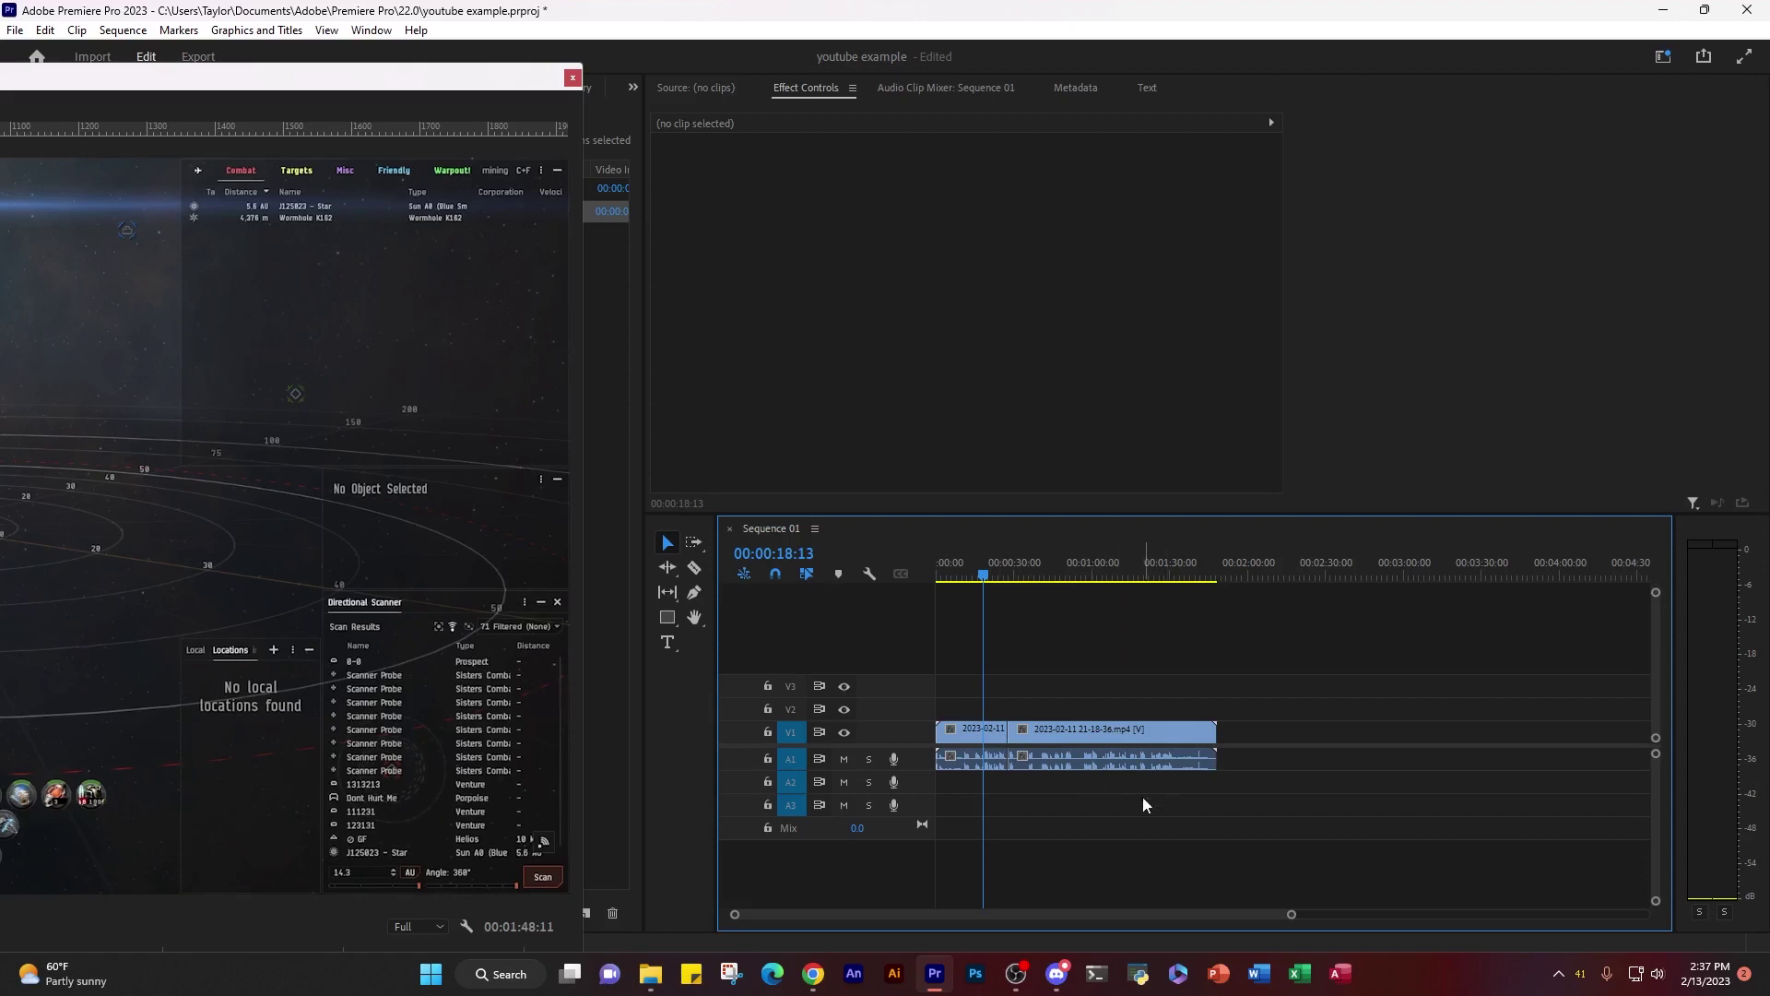
Step: Tag both clips as Dialogue in Essential Sound and auto-match their loudness
{"action": "left_click_drag", "start_coordinate": [1143, 805], "coordinate": [950, 679]}
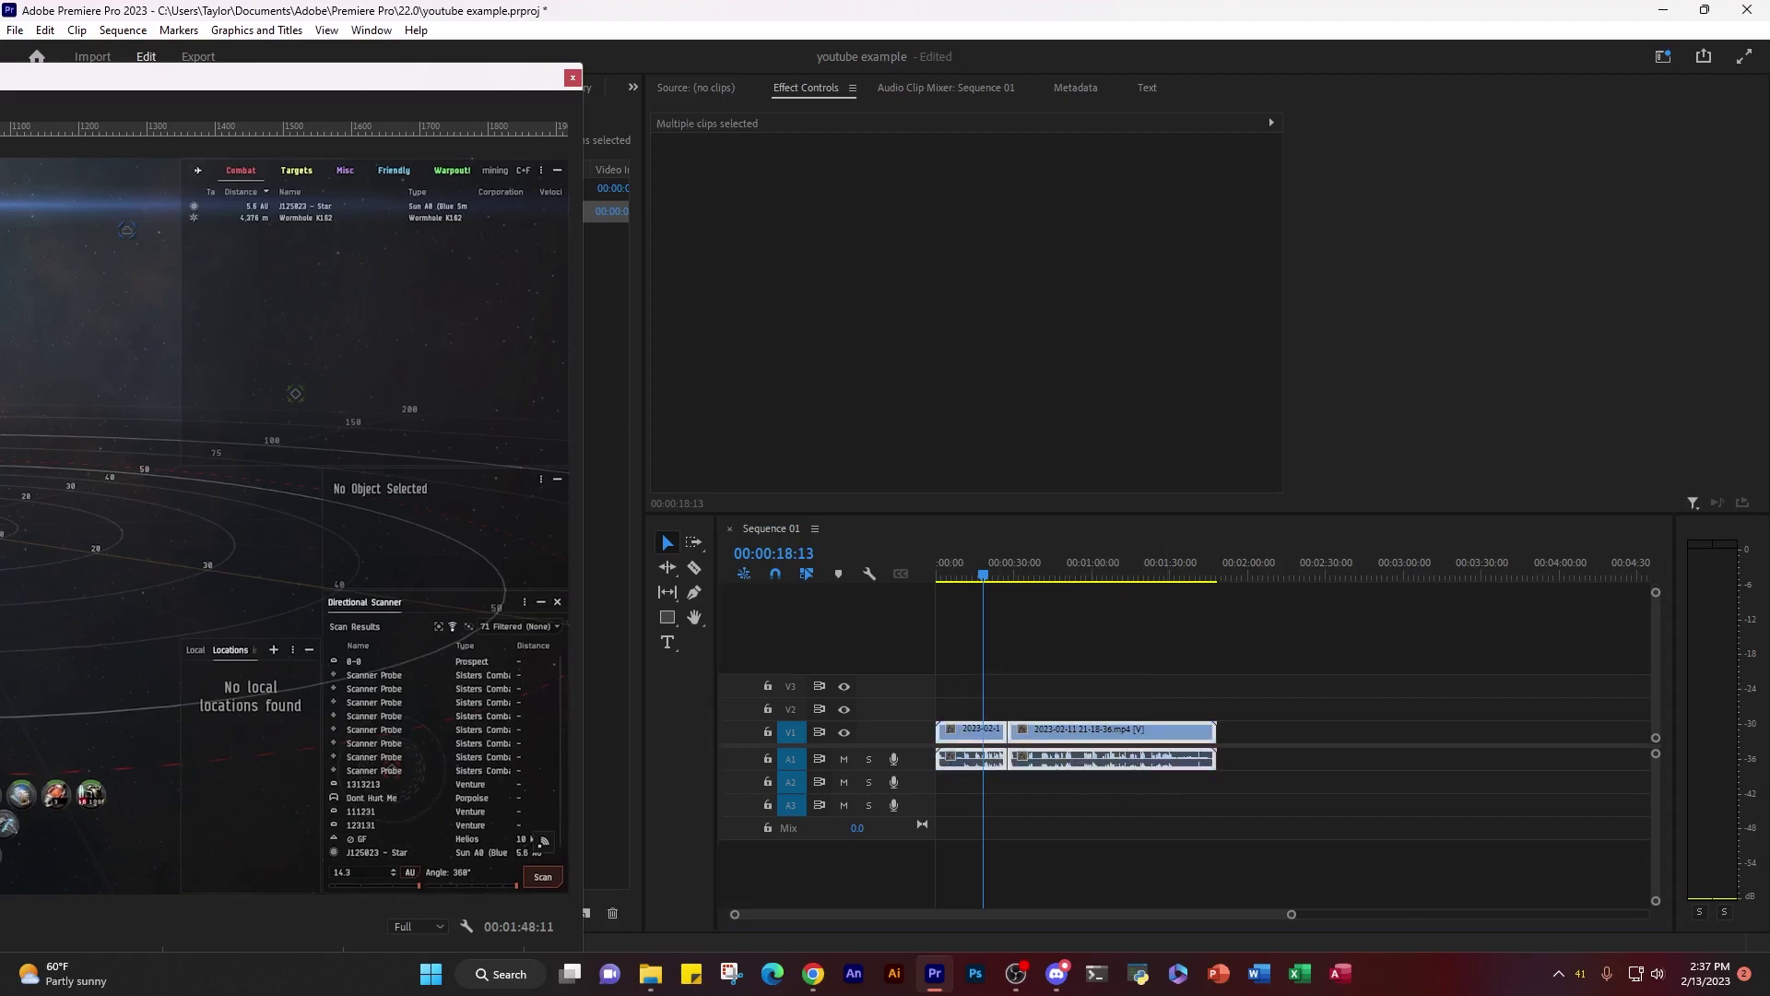
{"action": "left_click_drag", "start_coordinate": [1573, 285], "coordinate": [428, 111]}
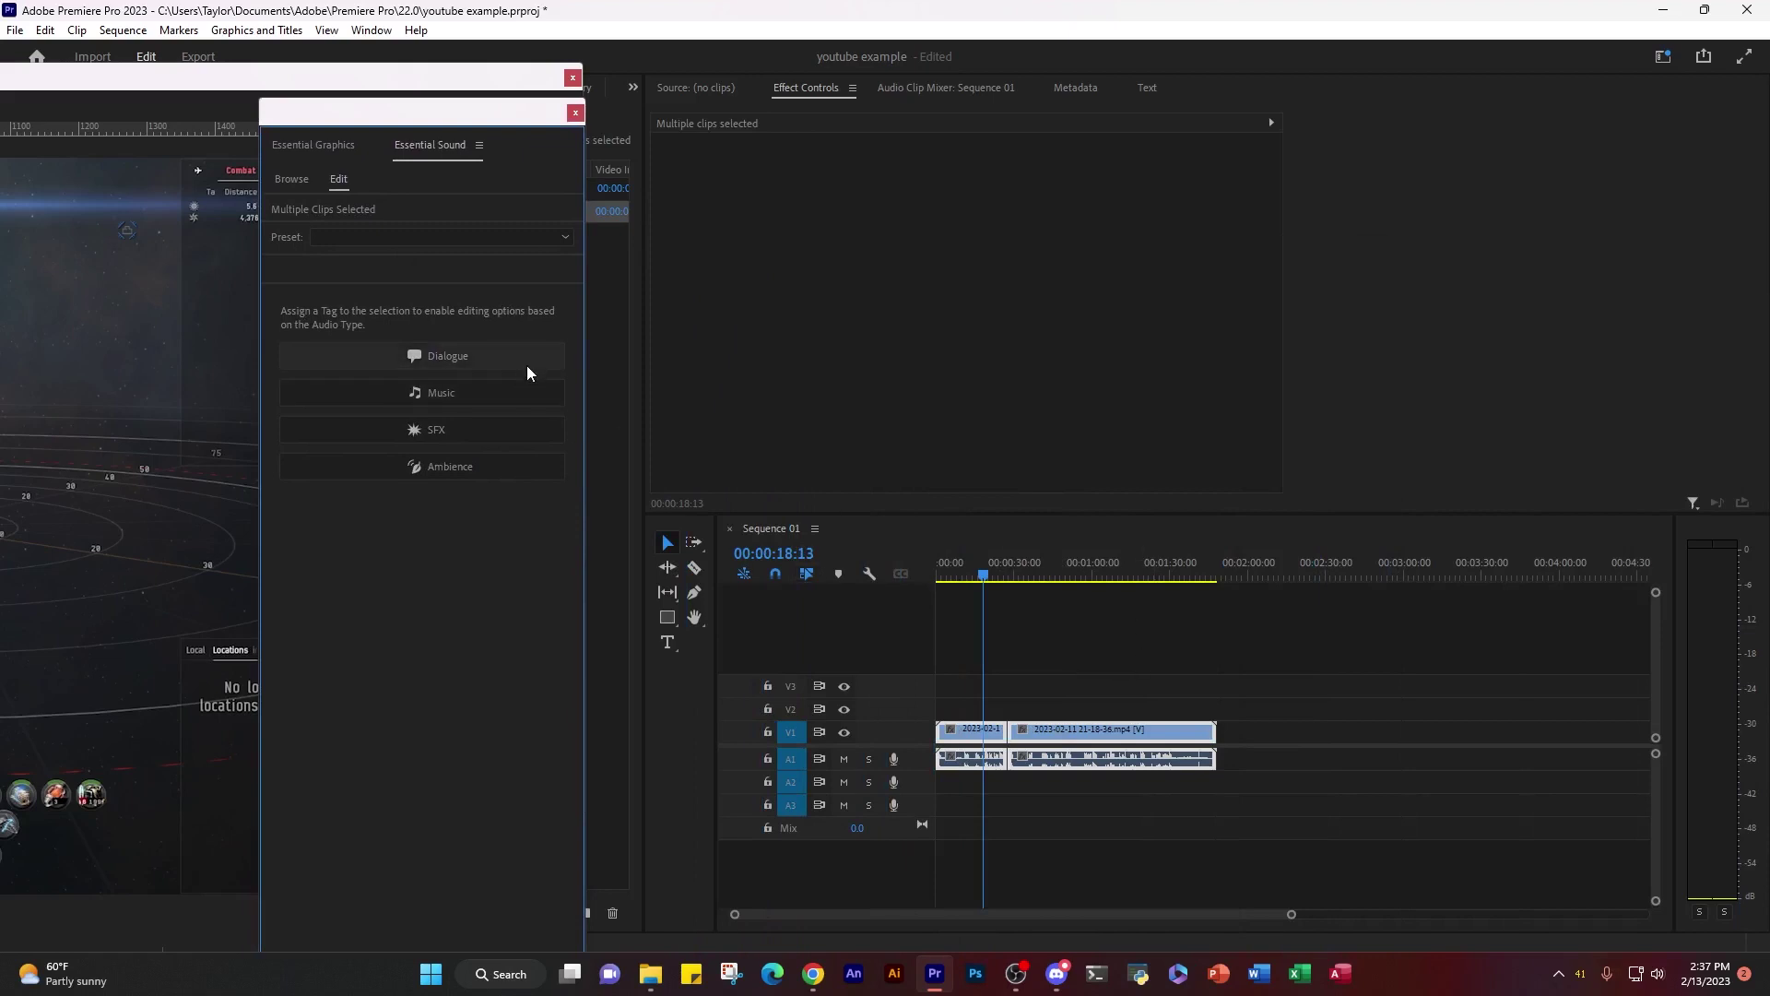
{"action": "left_click", "coordinate": [407, 358]}
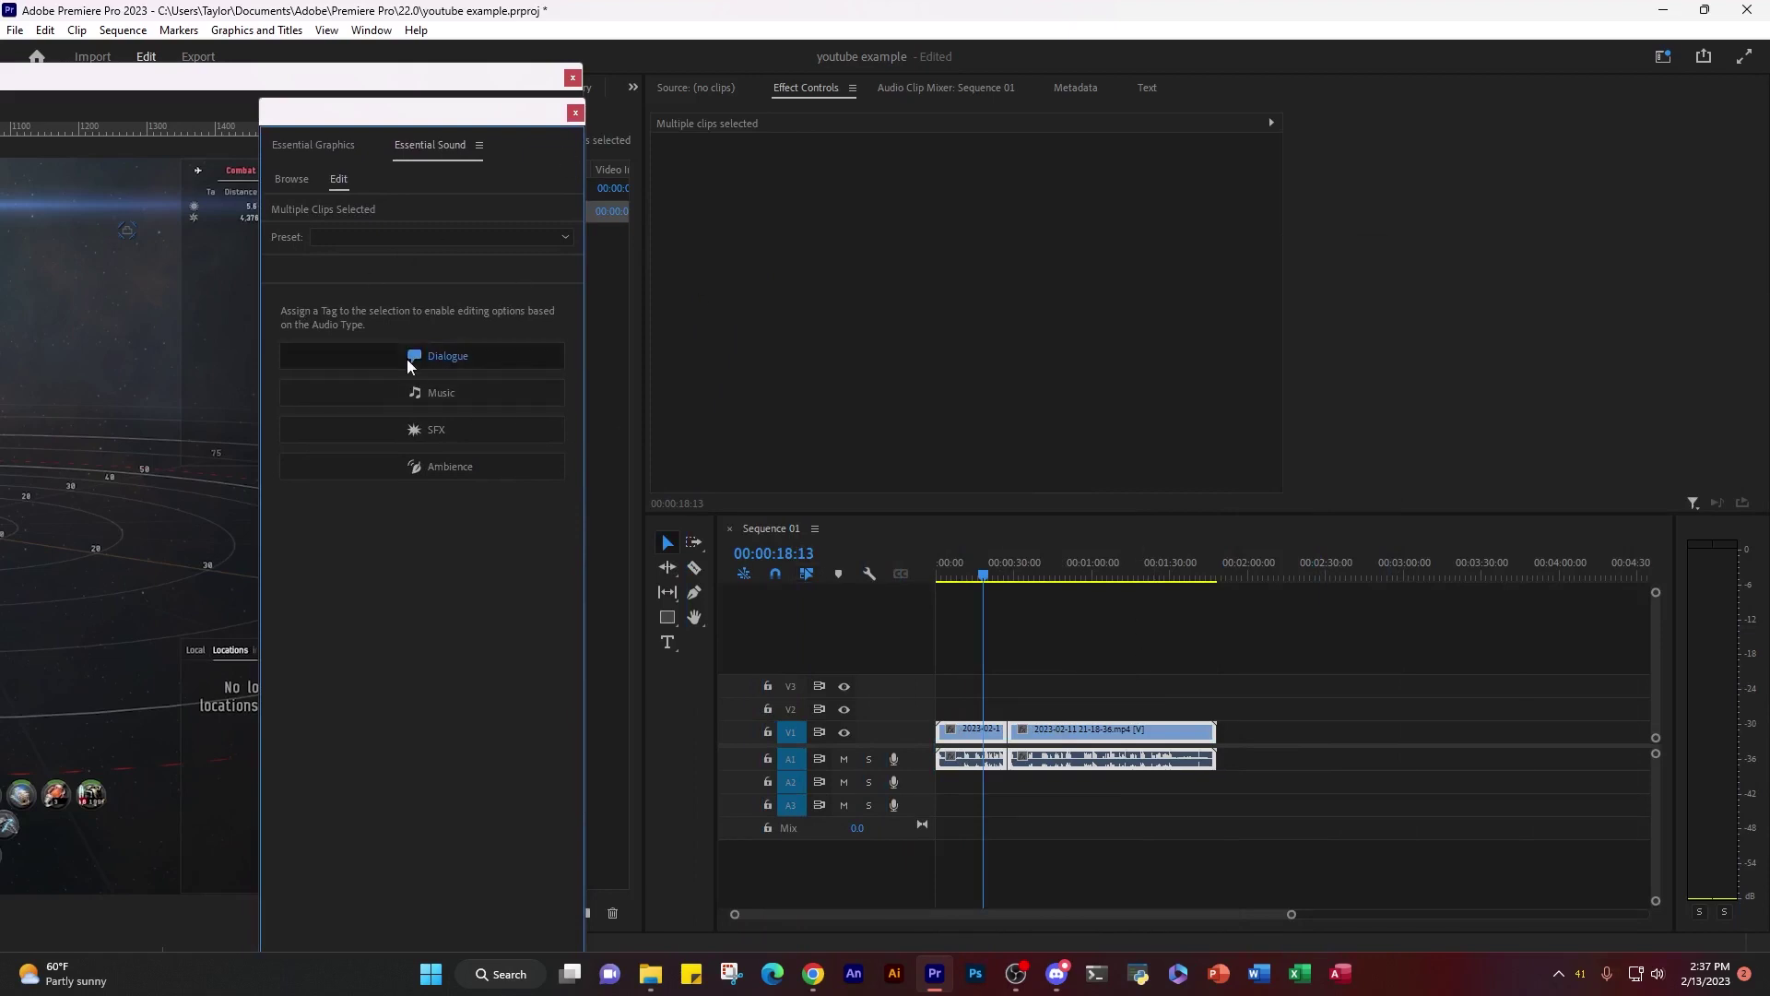
{"action": "left_click", "coordinate": [308, 316]}
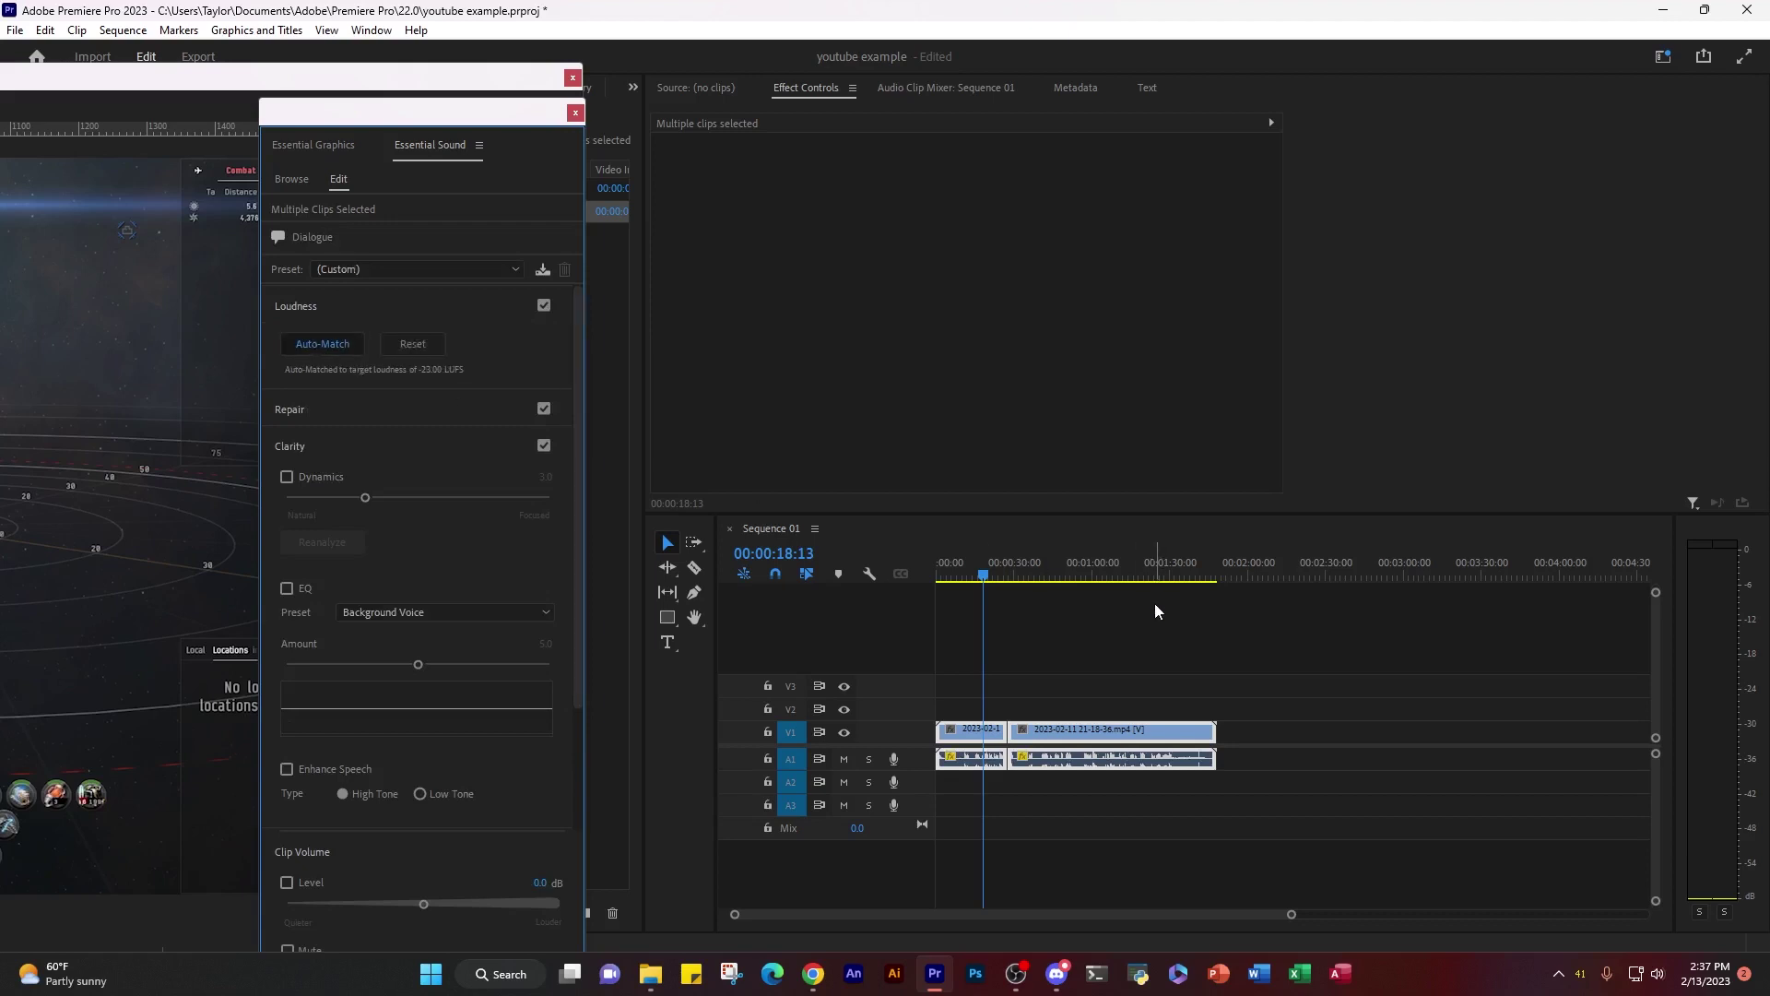
Step: Enable Enhance Speech with the Low Tone type and apply the Subtle Boost (Male) EQ preset to both clips
{"action": "scroll", "coordinate": [443, 415], "scroll_direction": "down", "scroll_amount": 3}
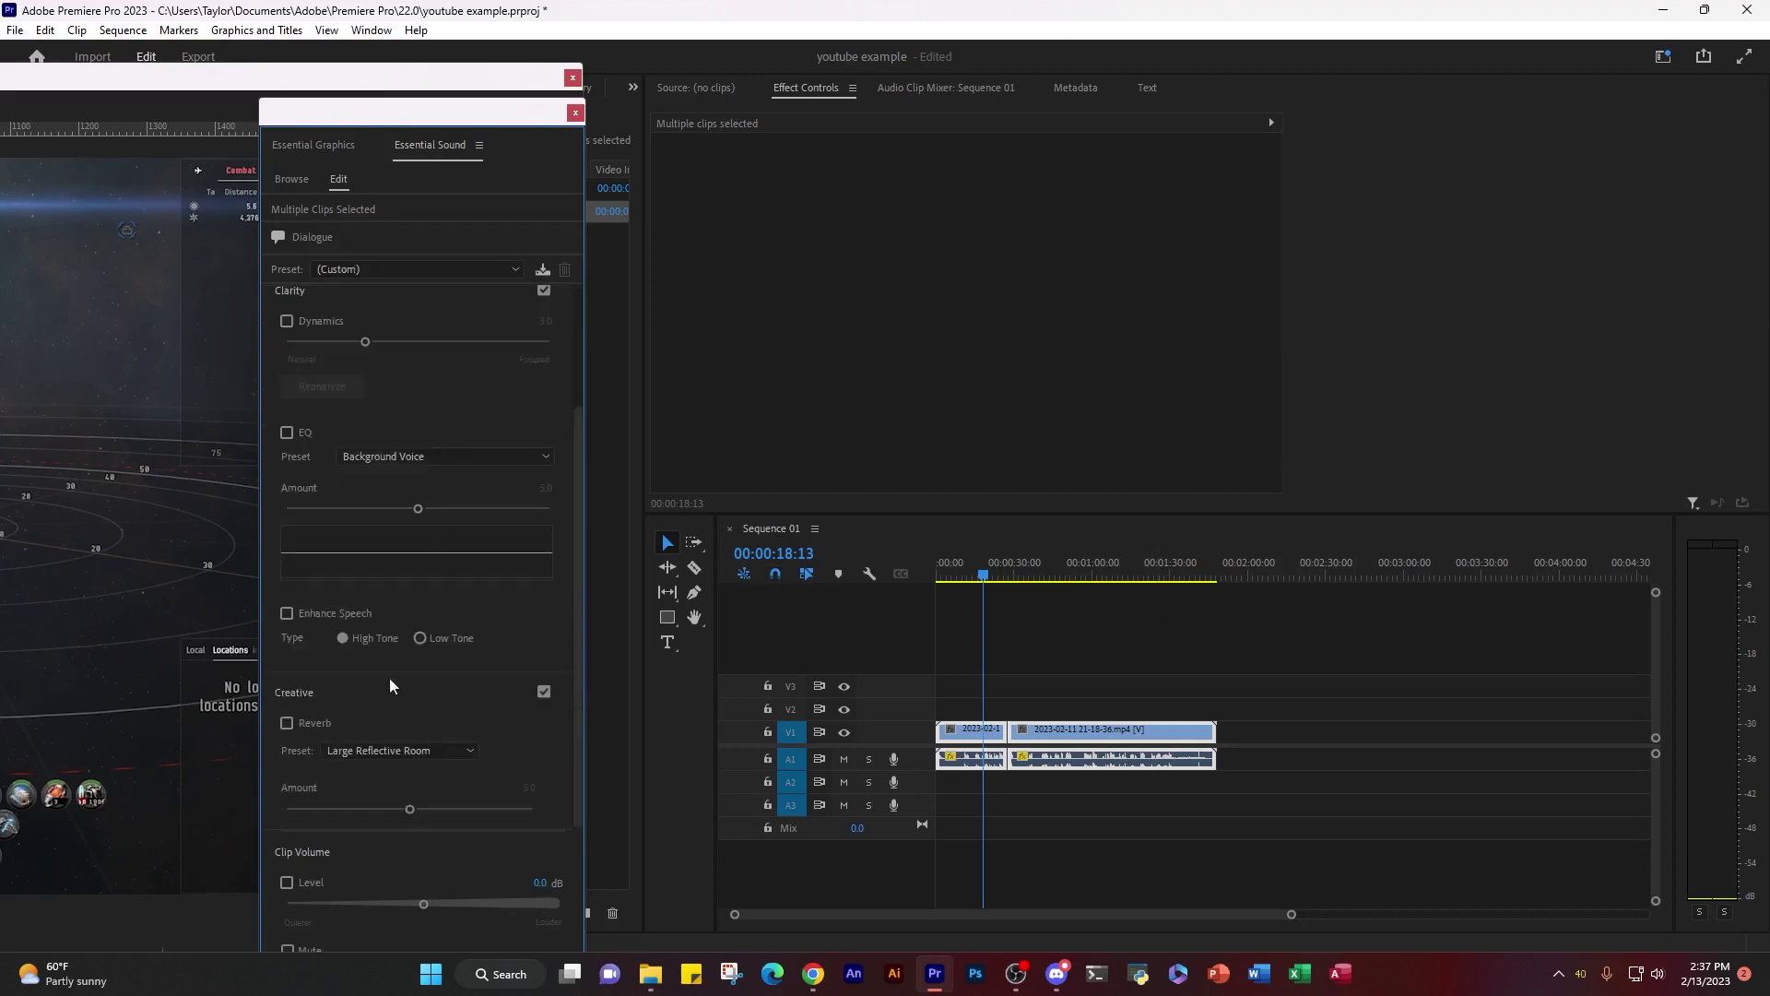
{"action": "left_click", "coordinate": [421, 639]}
{"action": "left_click", "coordinate": [410, 457]}
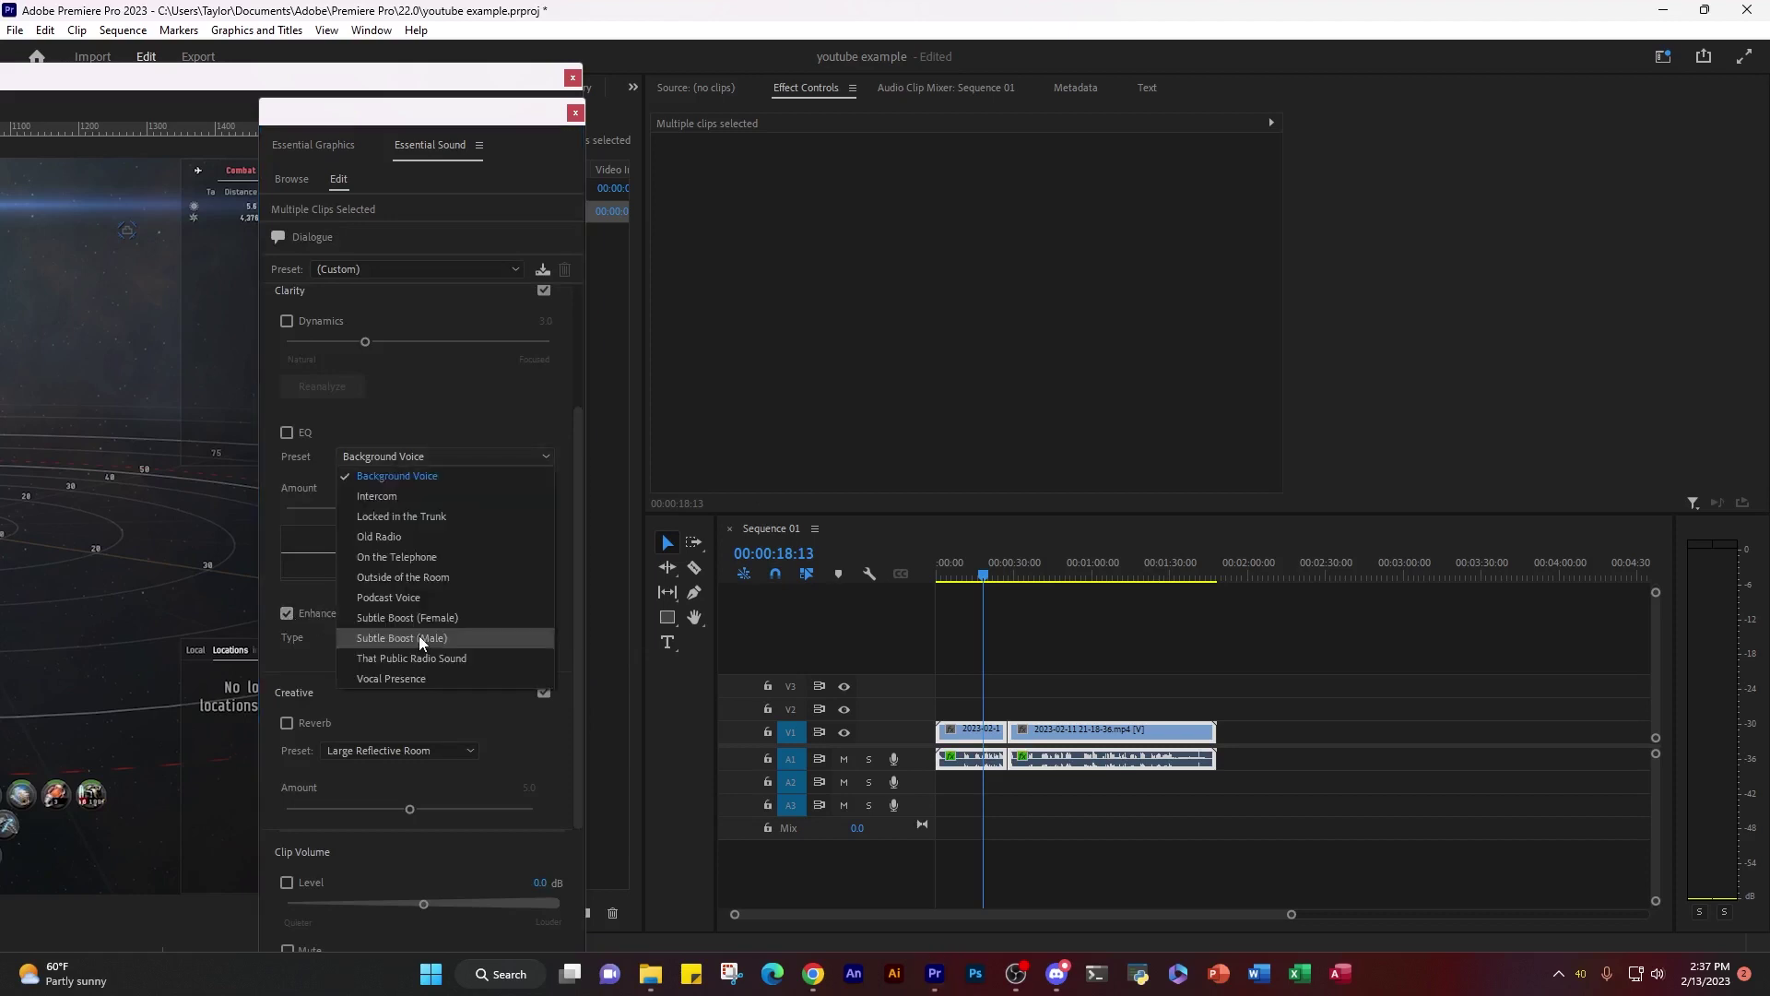
{"action": "left_click", "coordinate": [419, 636]}
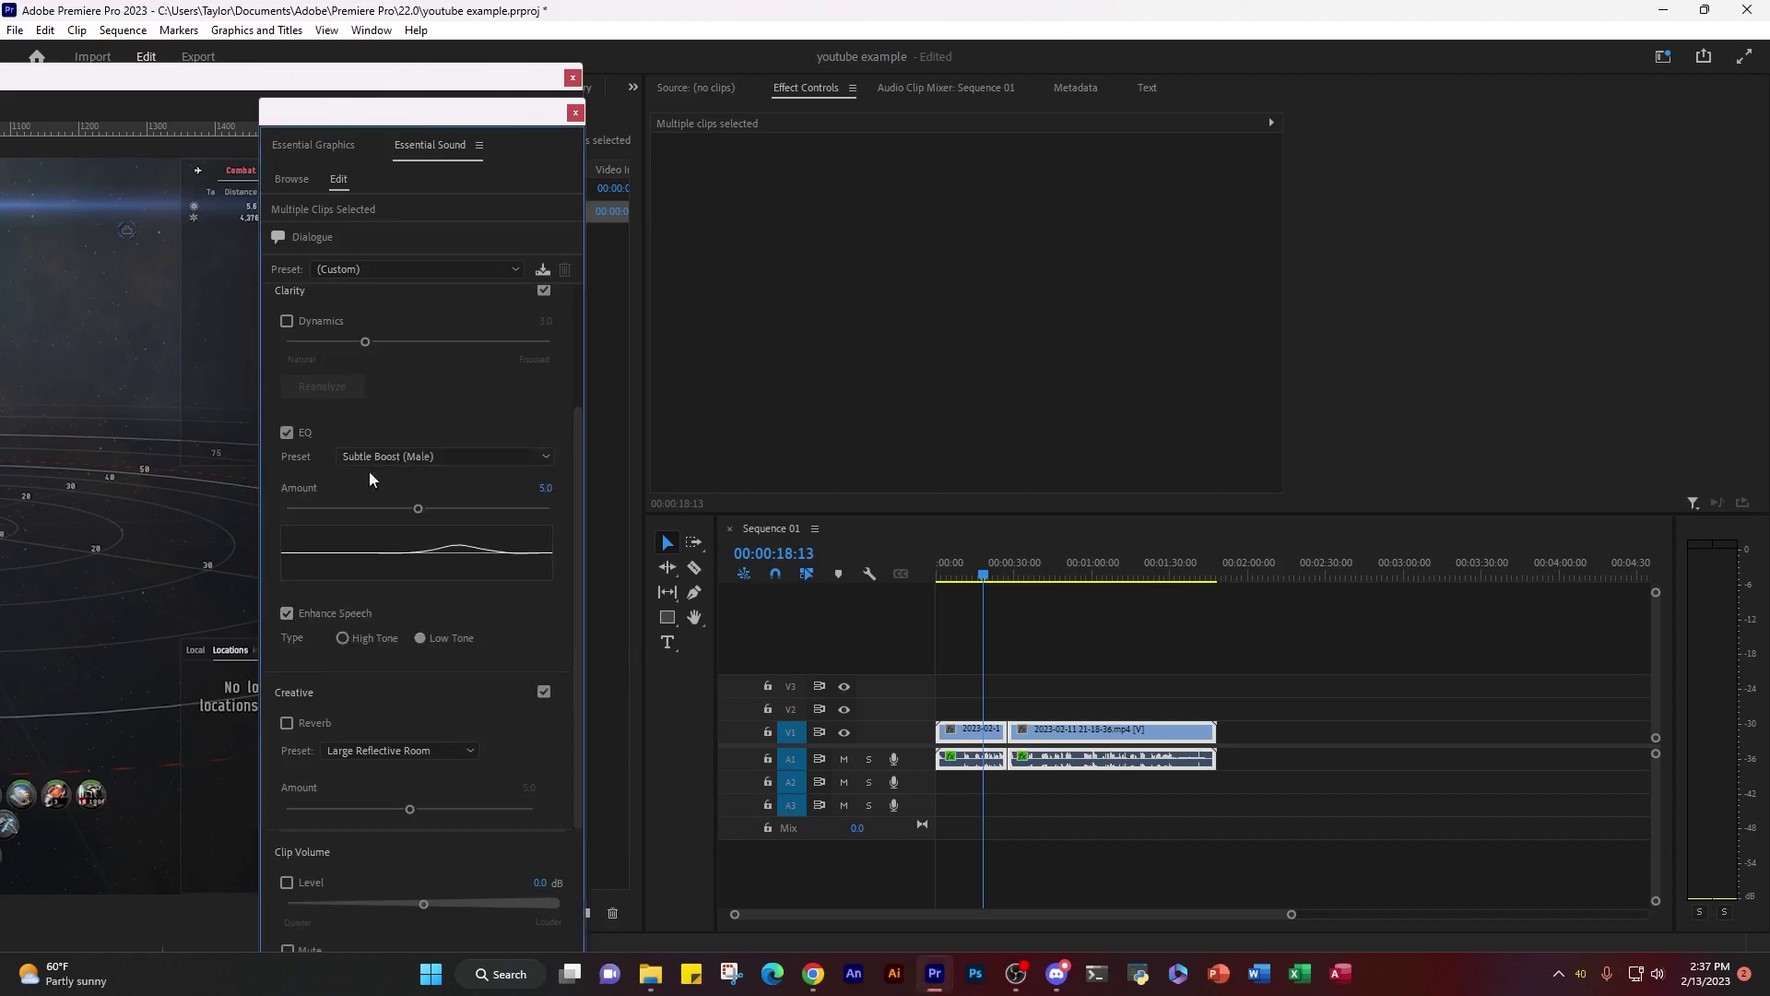
{"action": "left_click", "coordinate": [1037, 668]}
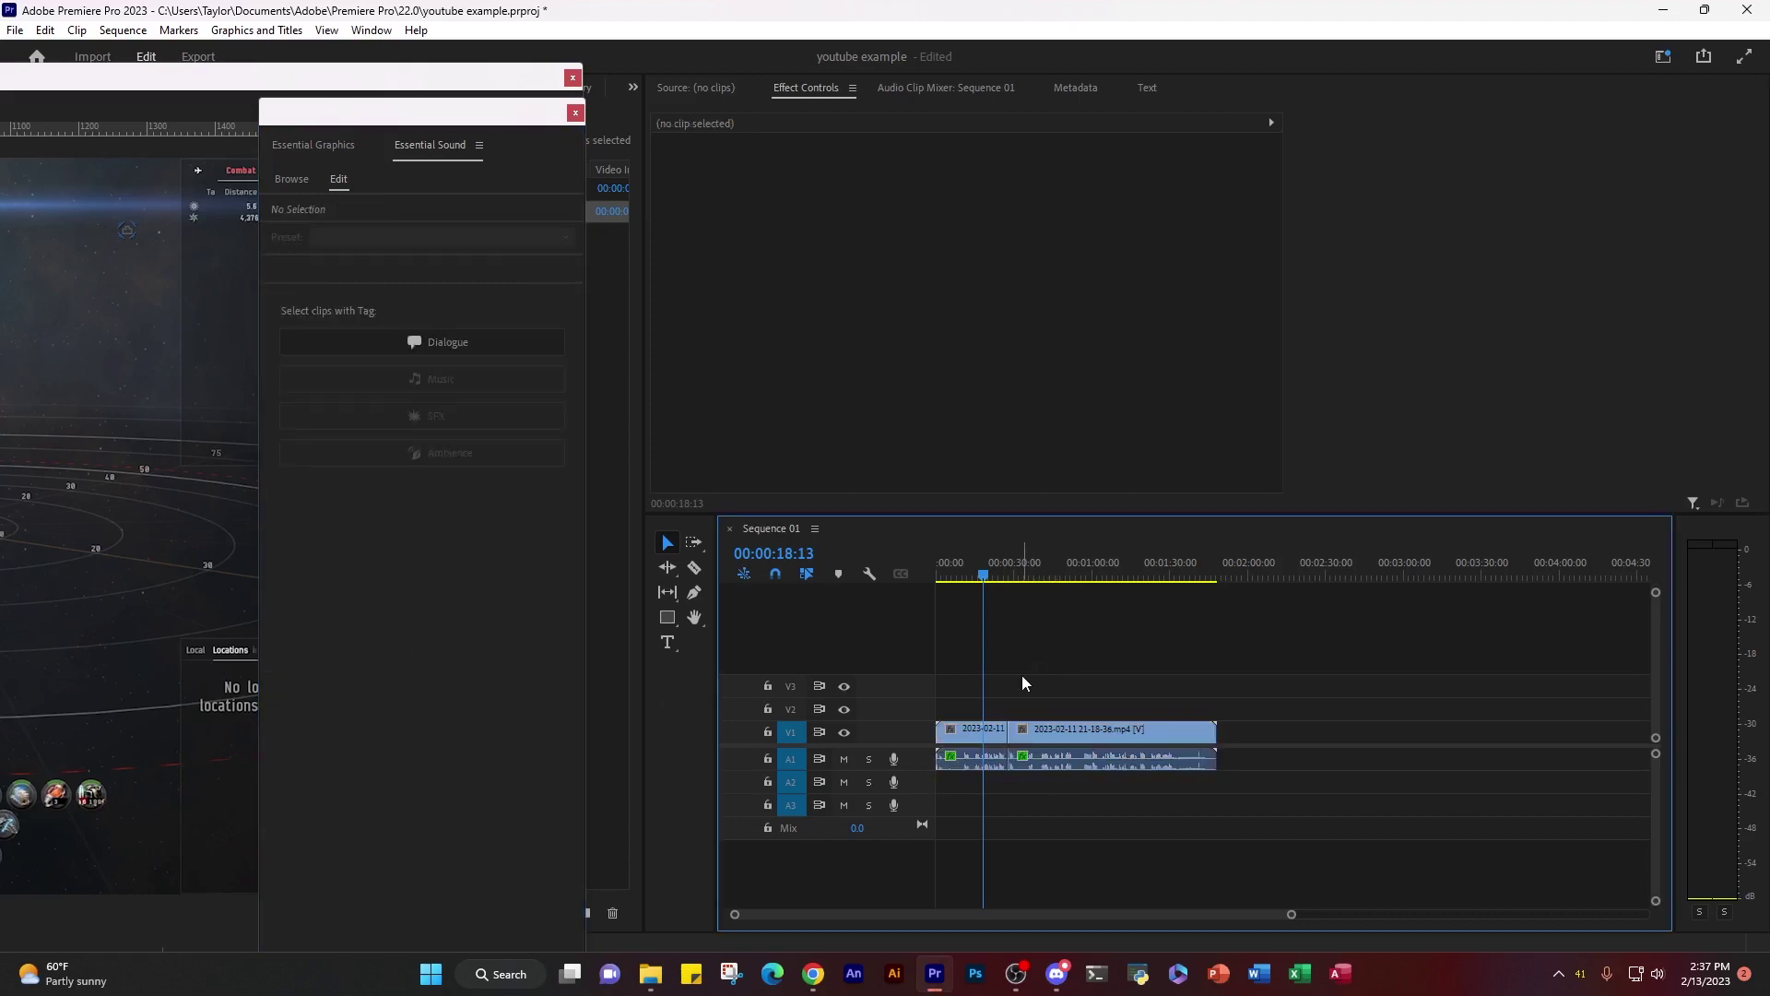
Step: Play back the processed dialogue from 00:00:18:13 and again from 00:00:17:28 to compare the sound
{"action": "scroll", "coordinate": [1023, 682], "scroll_direction": "up", "scroll_amount": 2}
{"action": "scroll", "coordinate": [1047, 732], "scroll_direction": "up", "scroll_amount": 4}
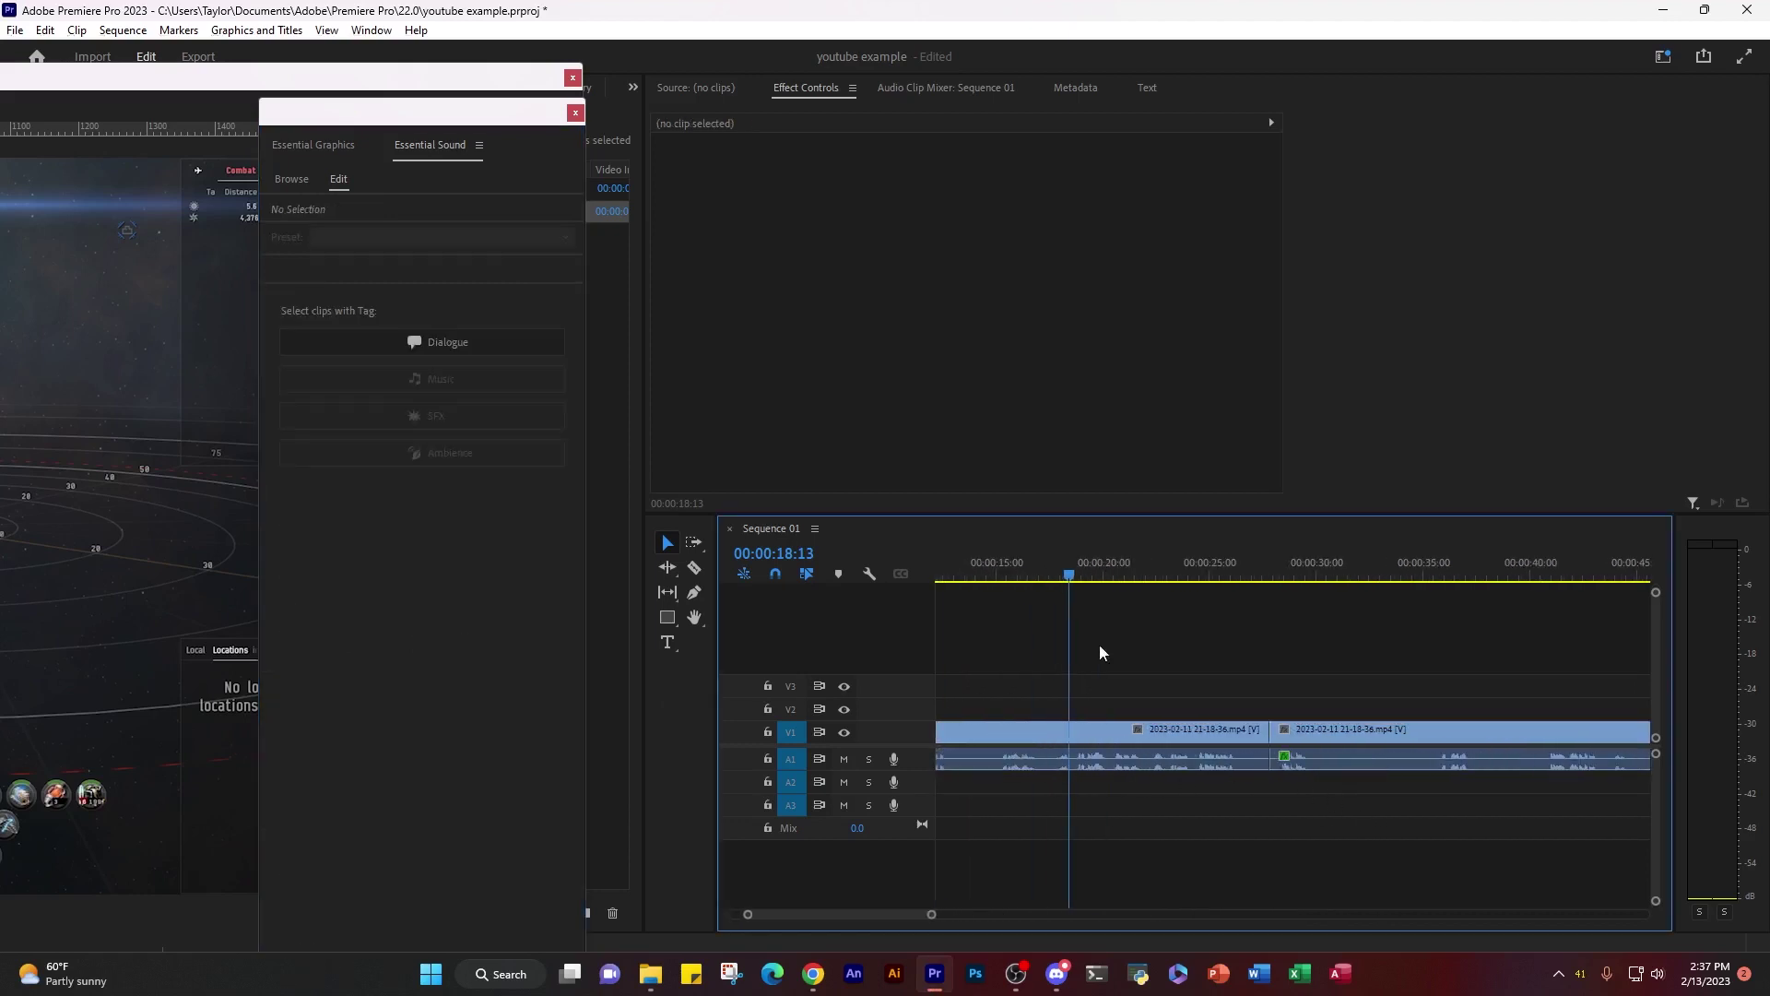
{"action": "key", "text": "space"}
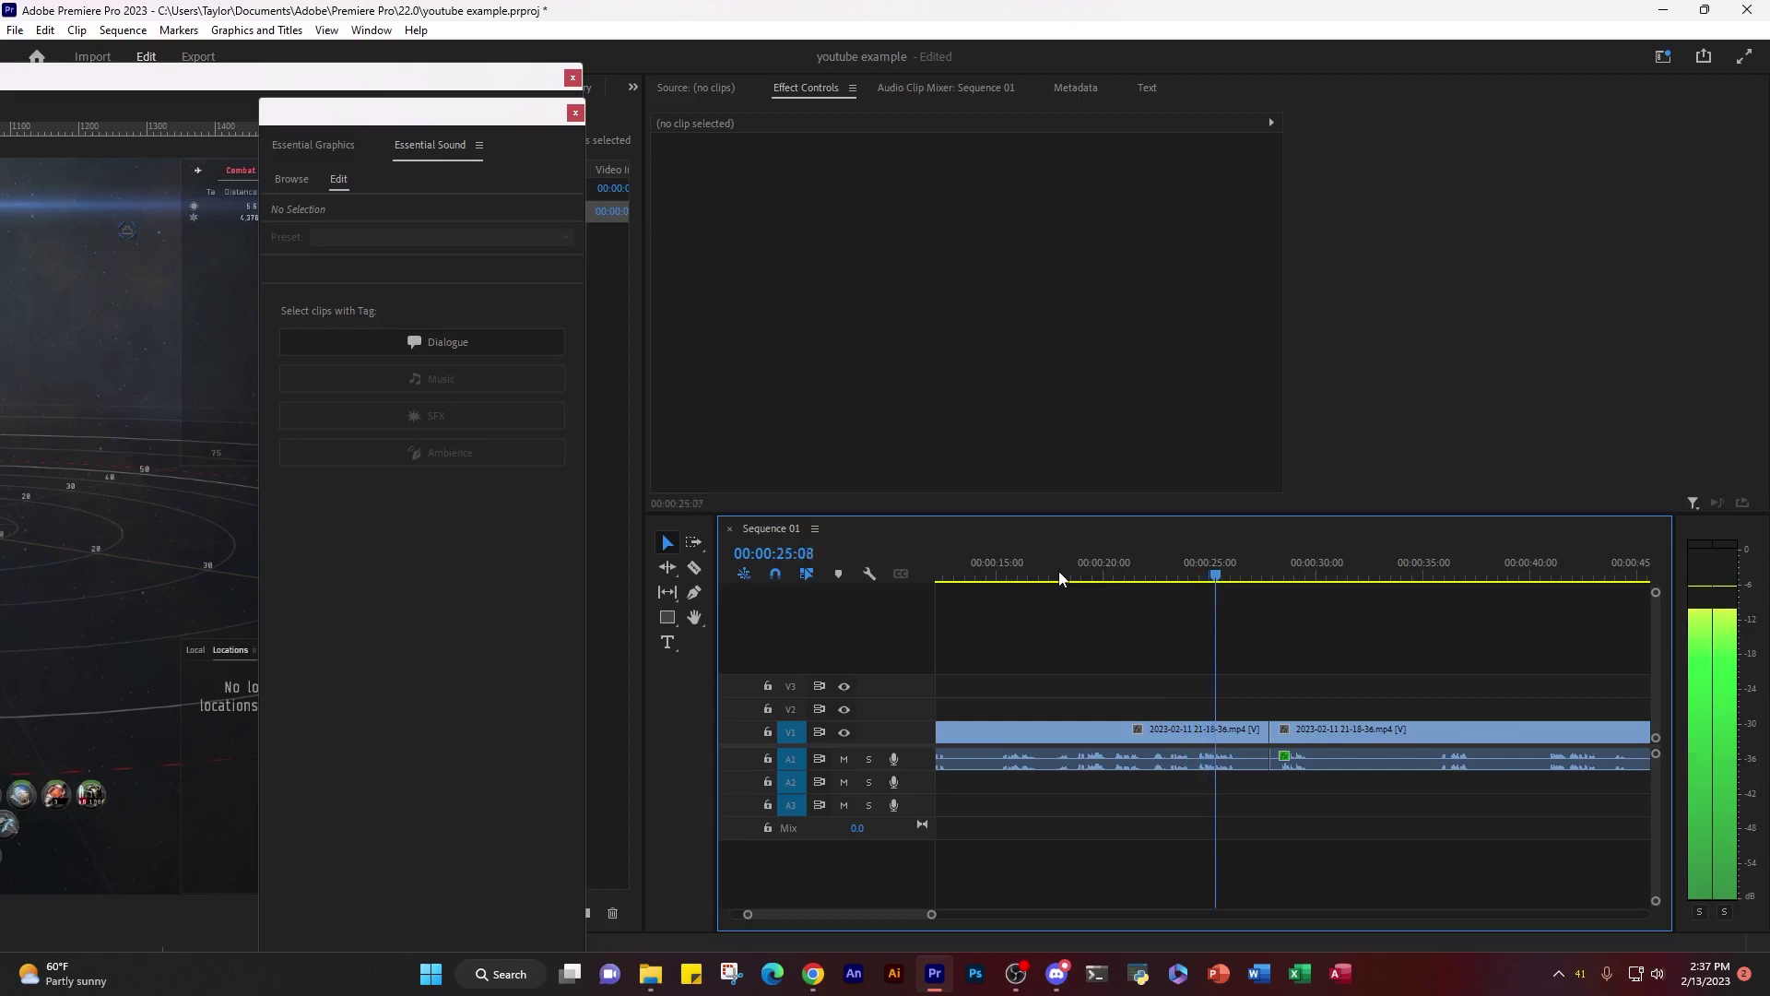
{"action": "key", "text": "space"}
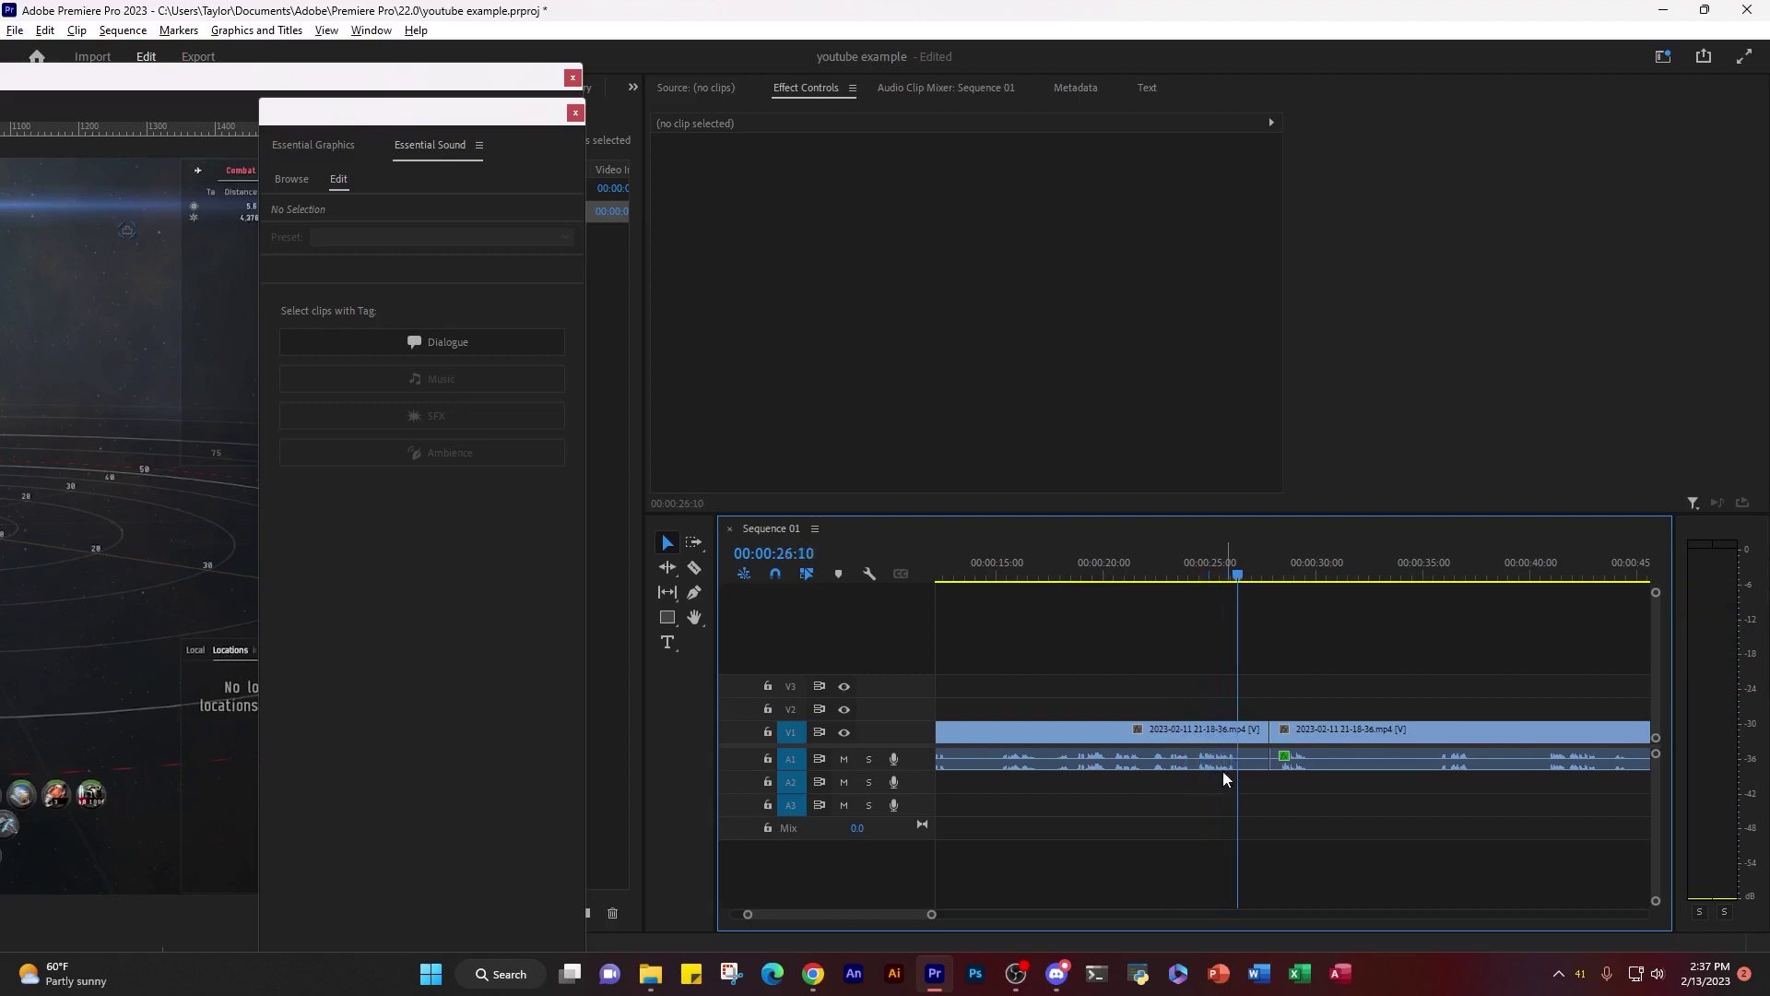
{"action": "key", "text": "minus"}
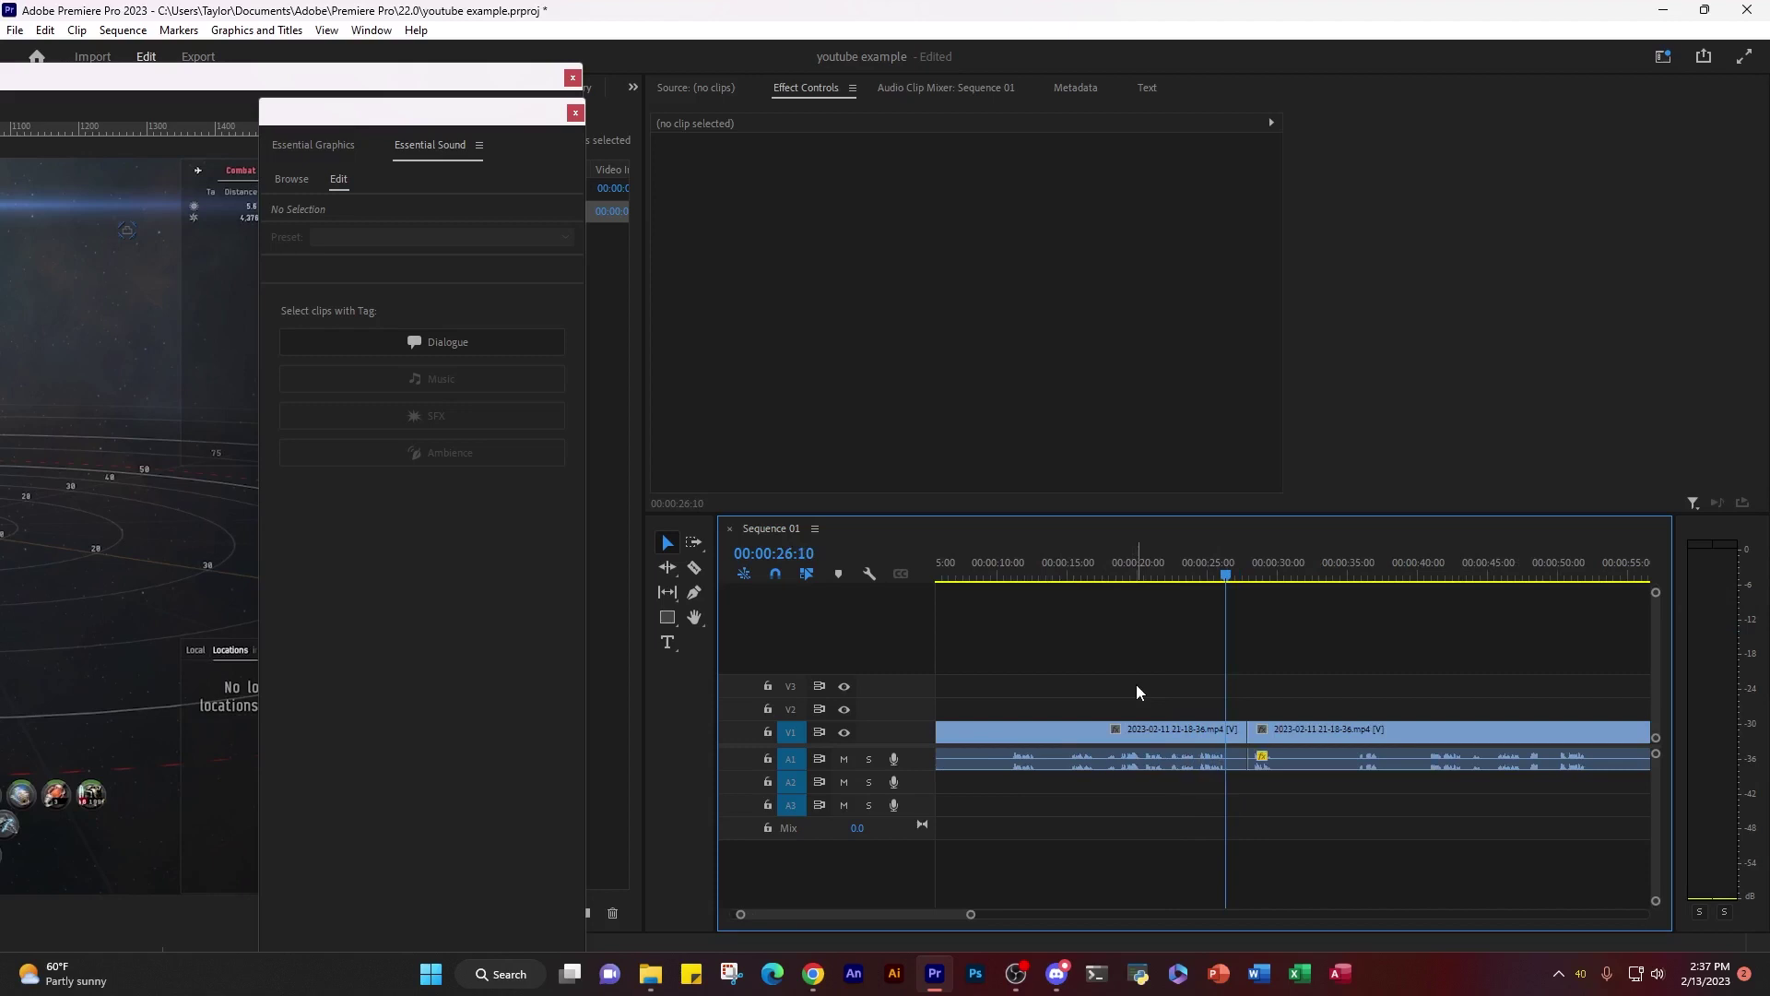
{"action": "left_click", "coordinate": [1109, 572]}
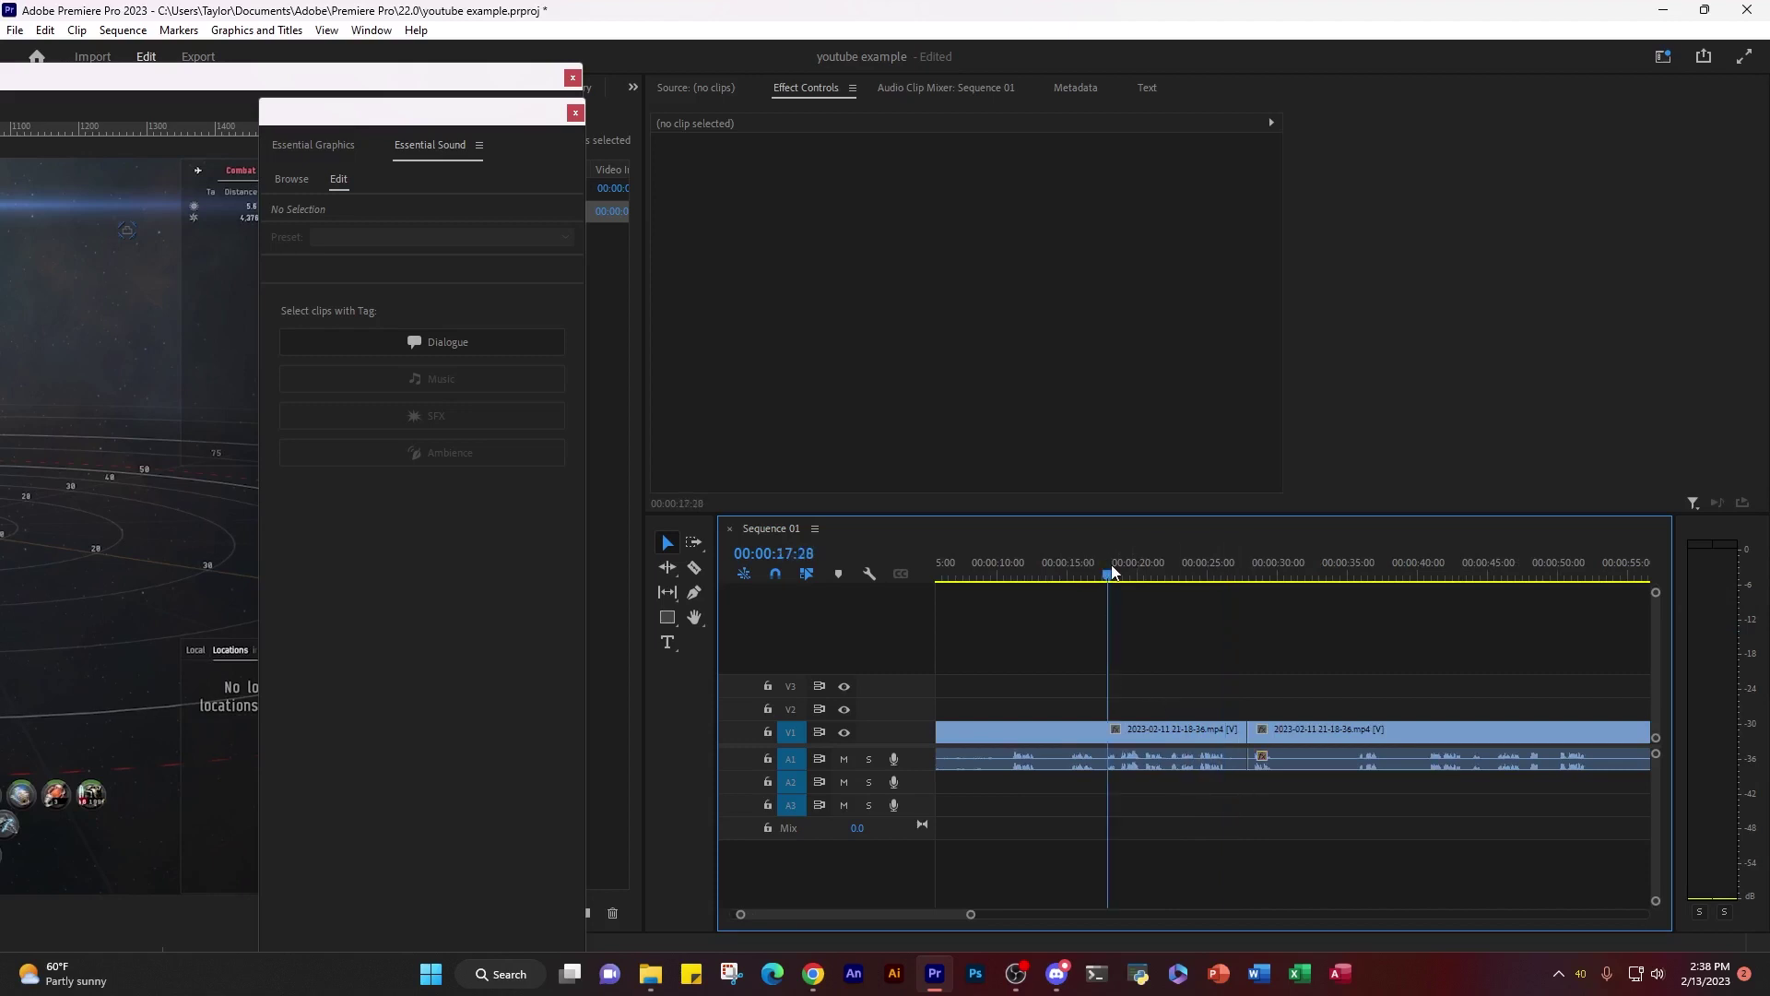
{"action": "key", "text": "space"}
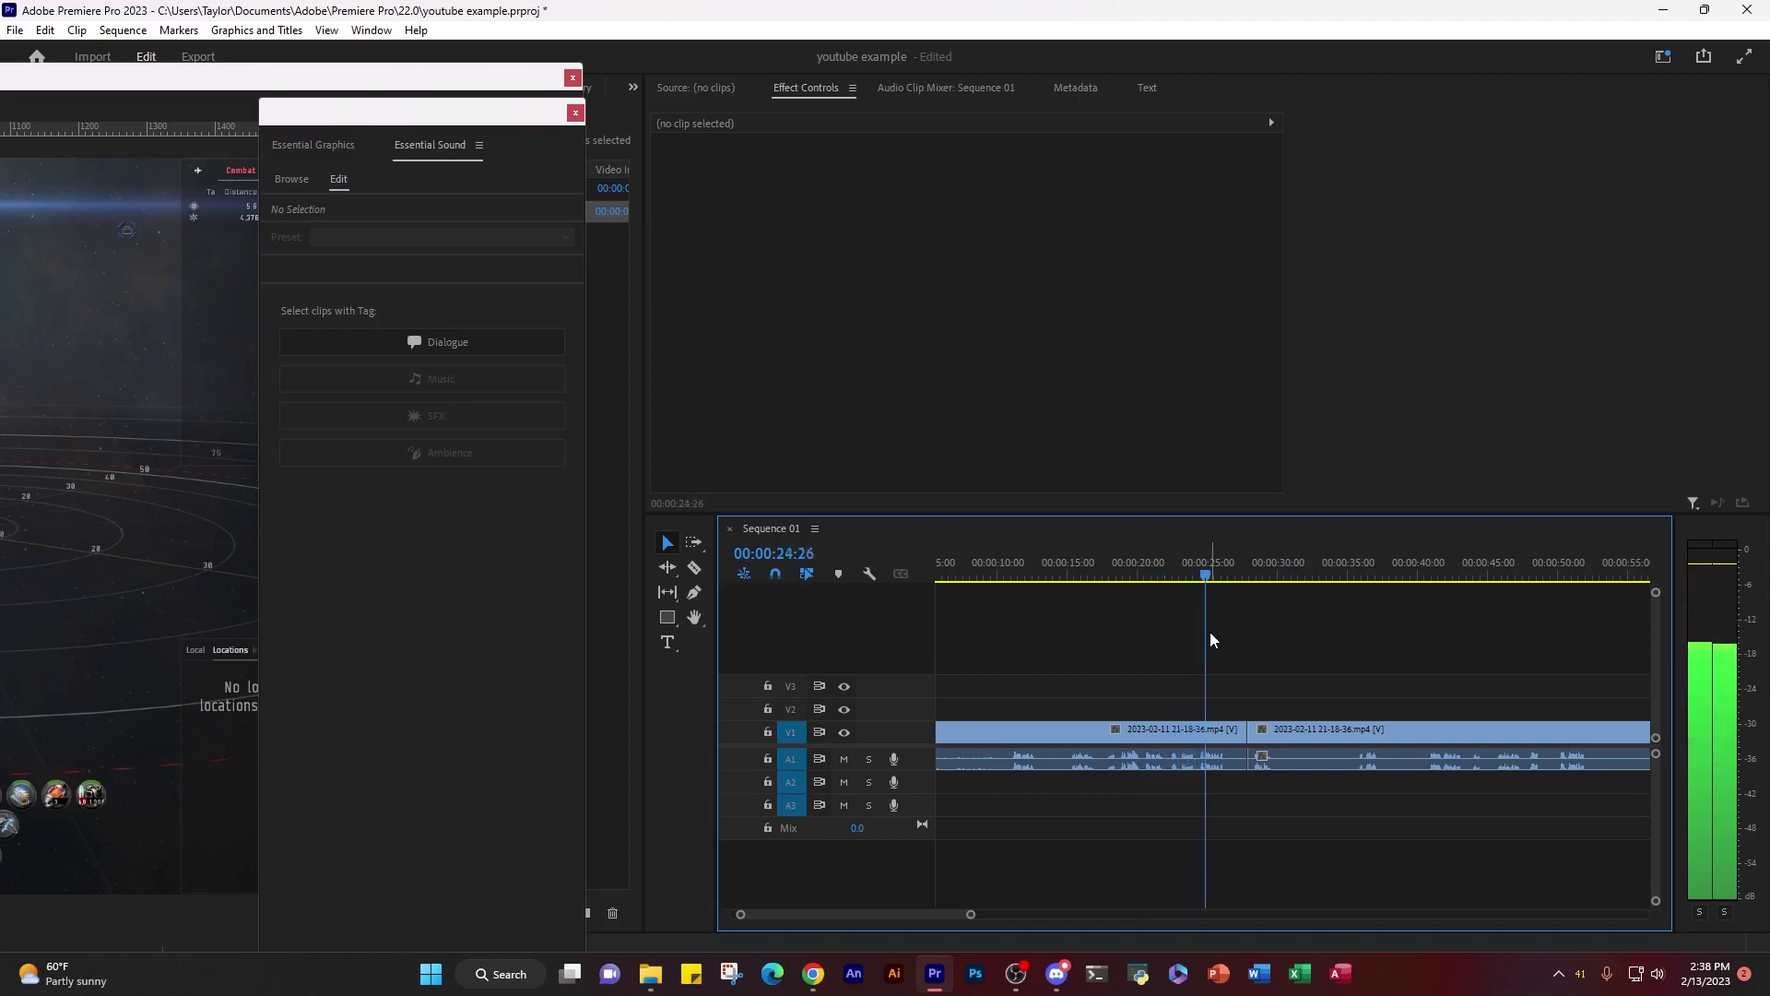
{"action": "key", "text": "space"}
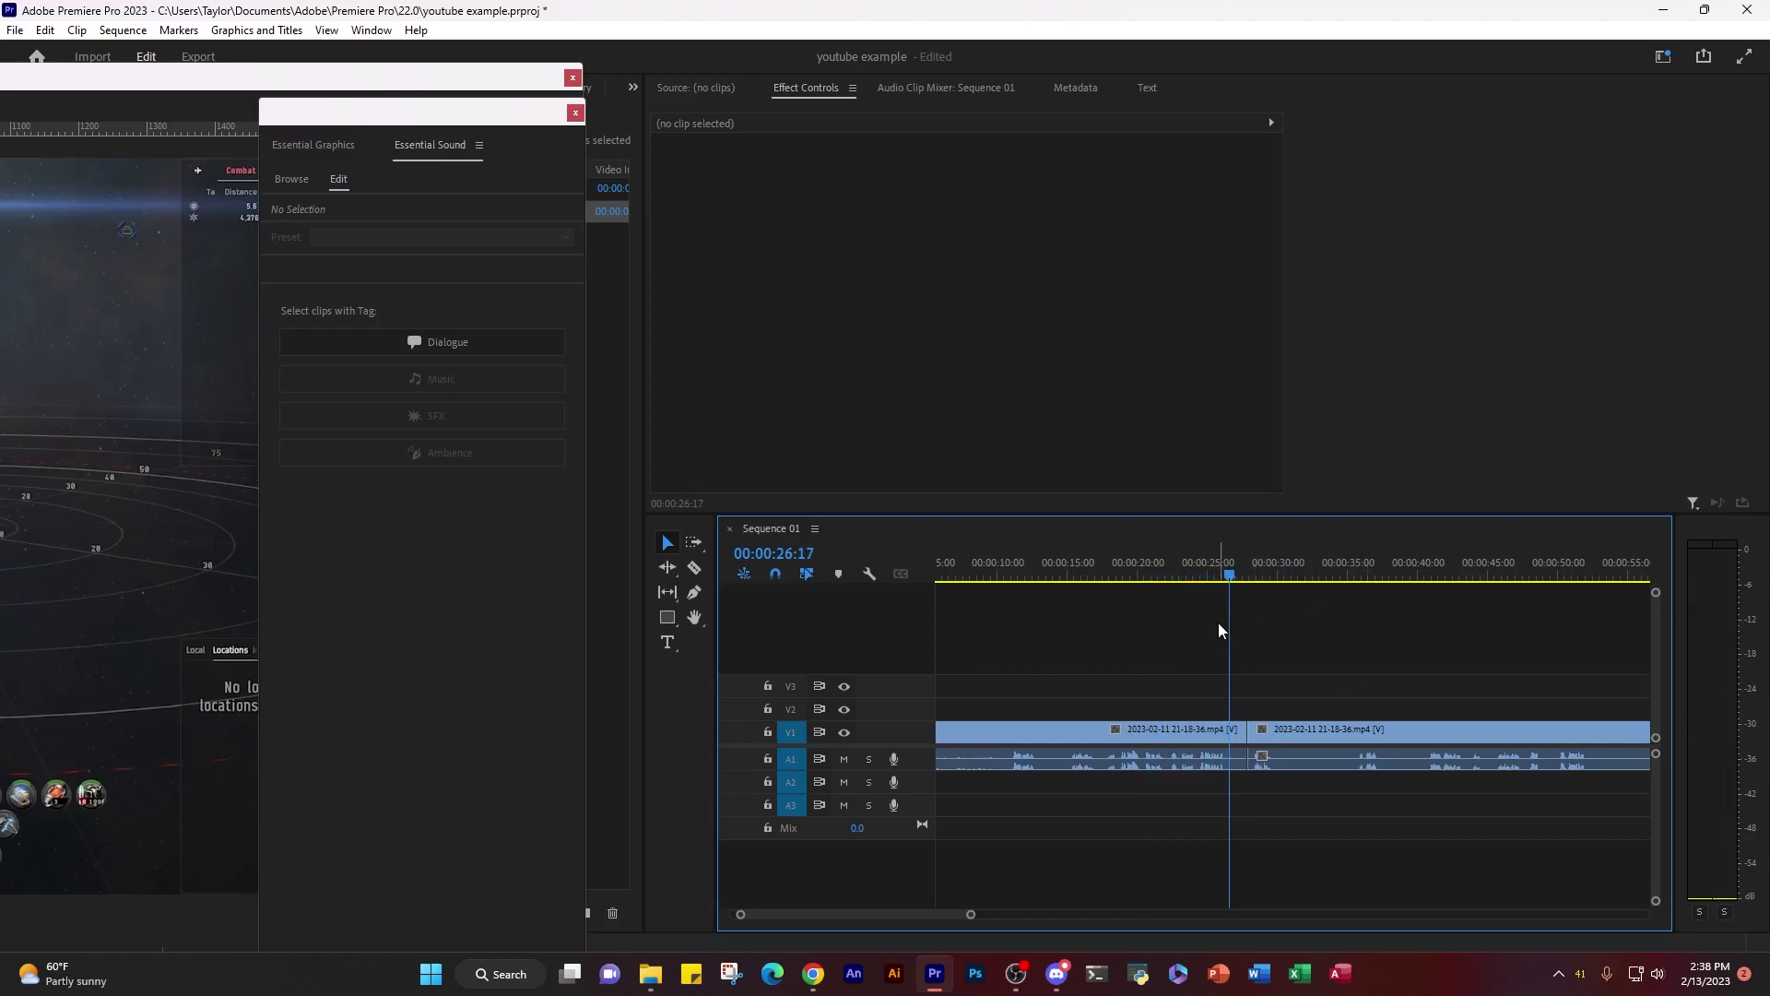
Step: Preview At First I Thought - Walz.wav from the Artlist Downloads folder and add it to audio track A2 beneath the clips
{"action": "key", "text": "minus"}
{"action": "key", "text": "minus"}
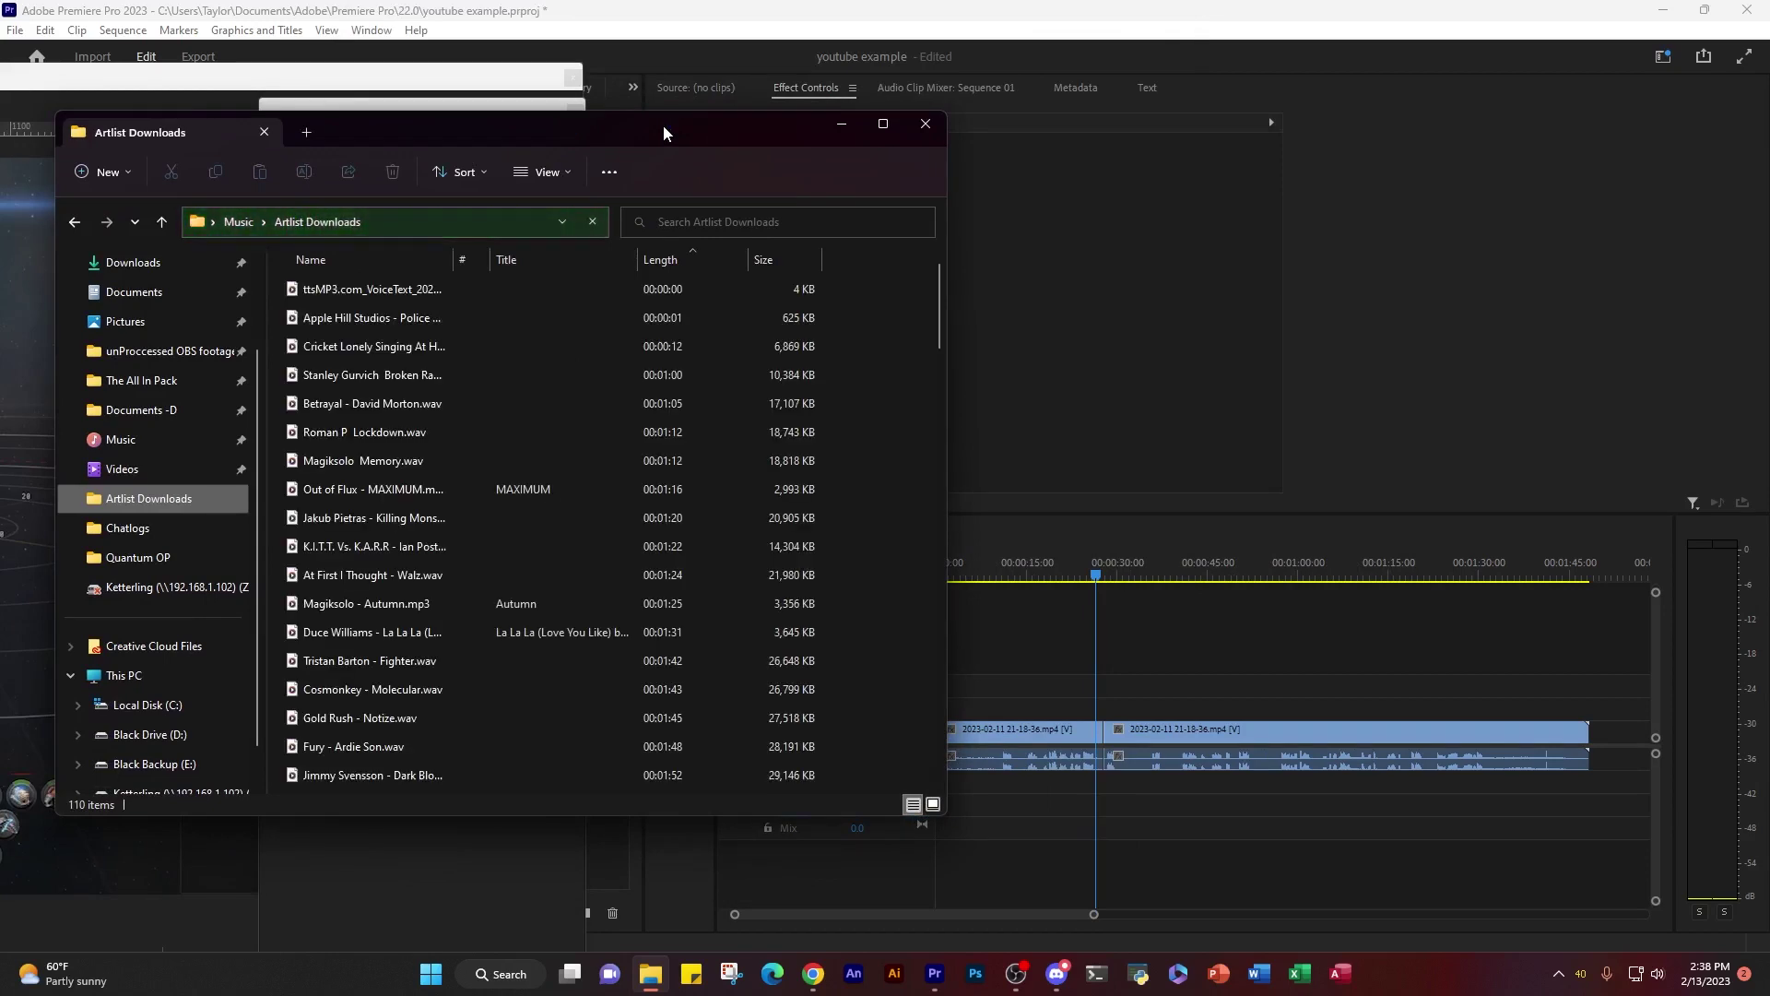
{"action": "left_click", "coordinate": [402, 434]}
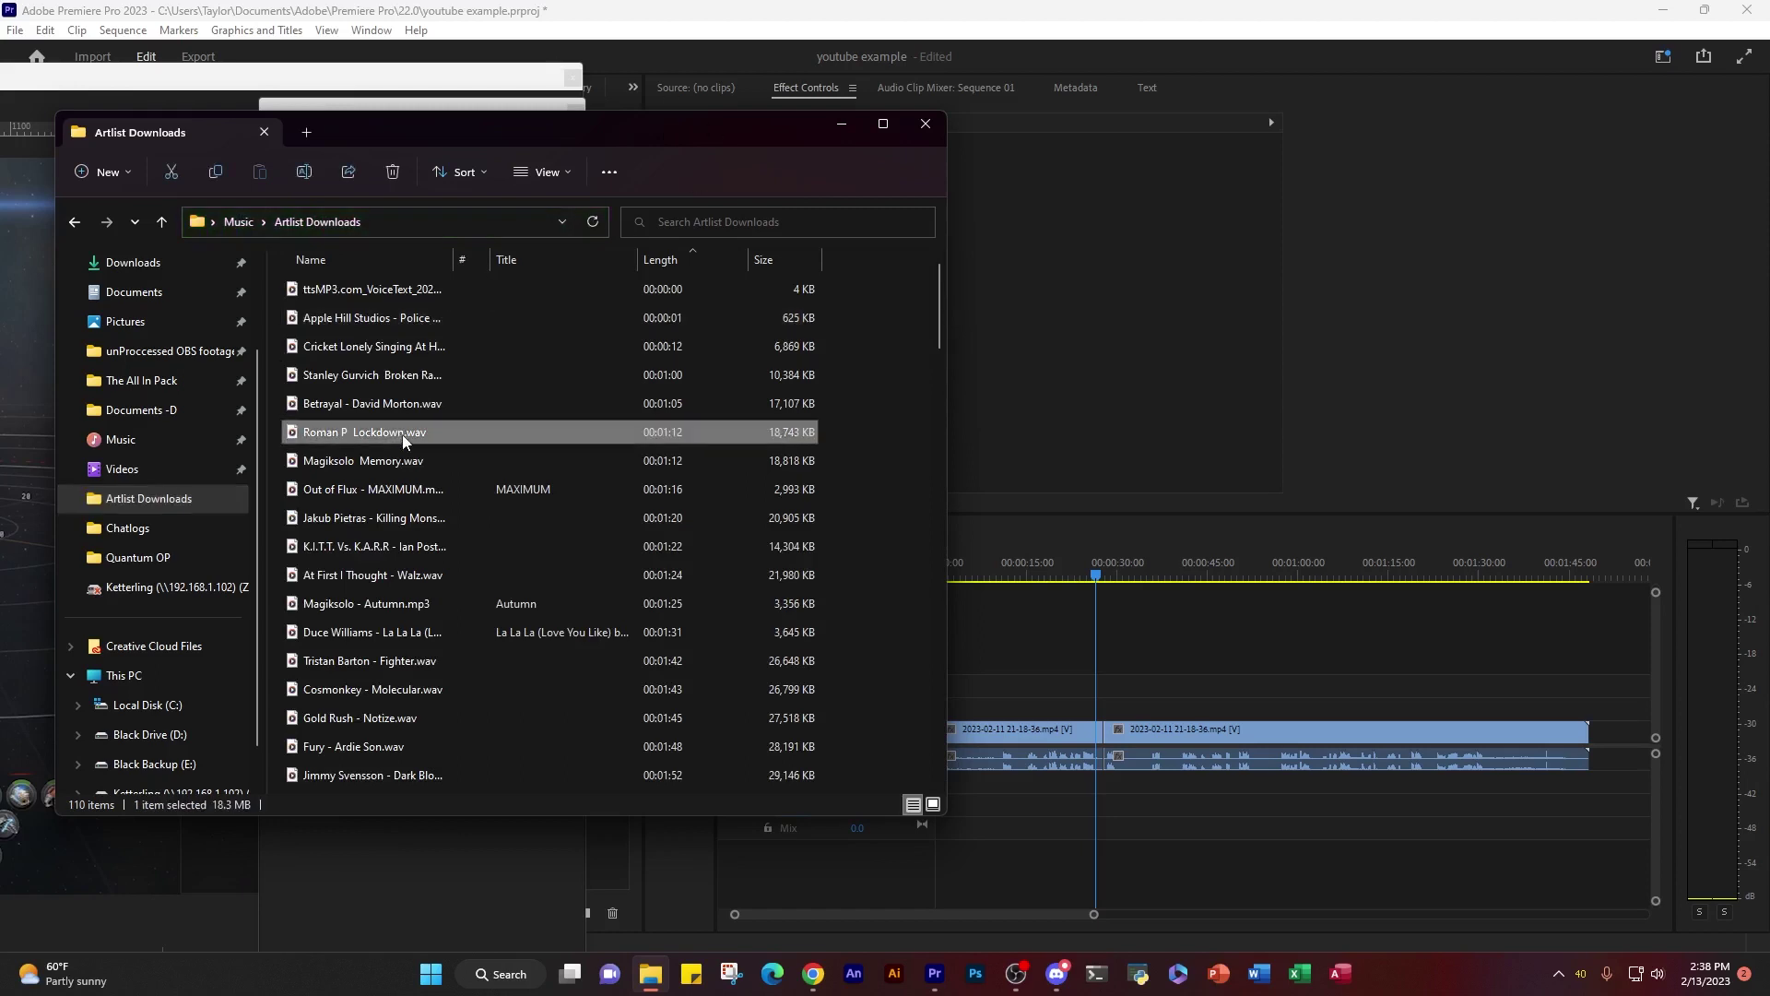
{"action": "double_click", "coordinate": [355, 574]}
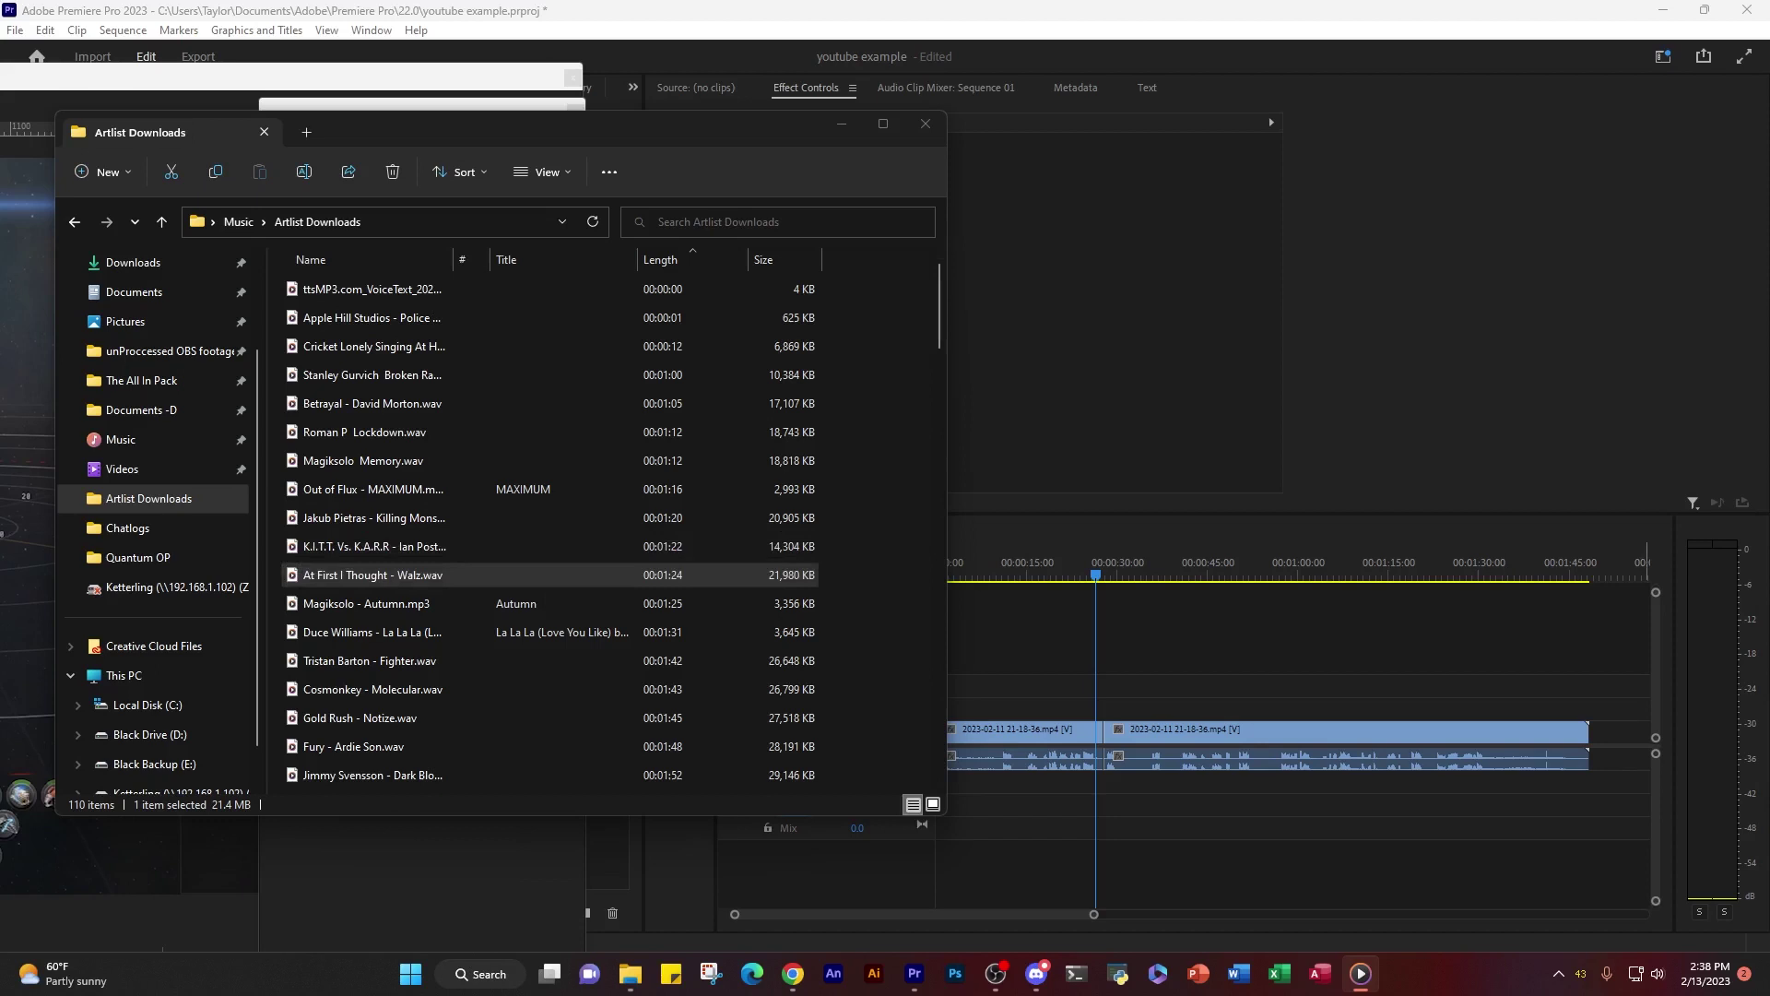
{"action": "left_click", "coordinate": [368, 574]}
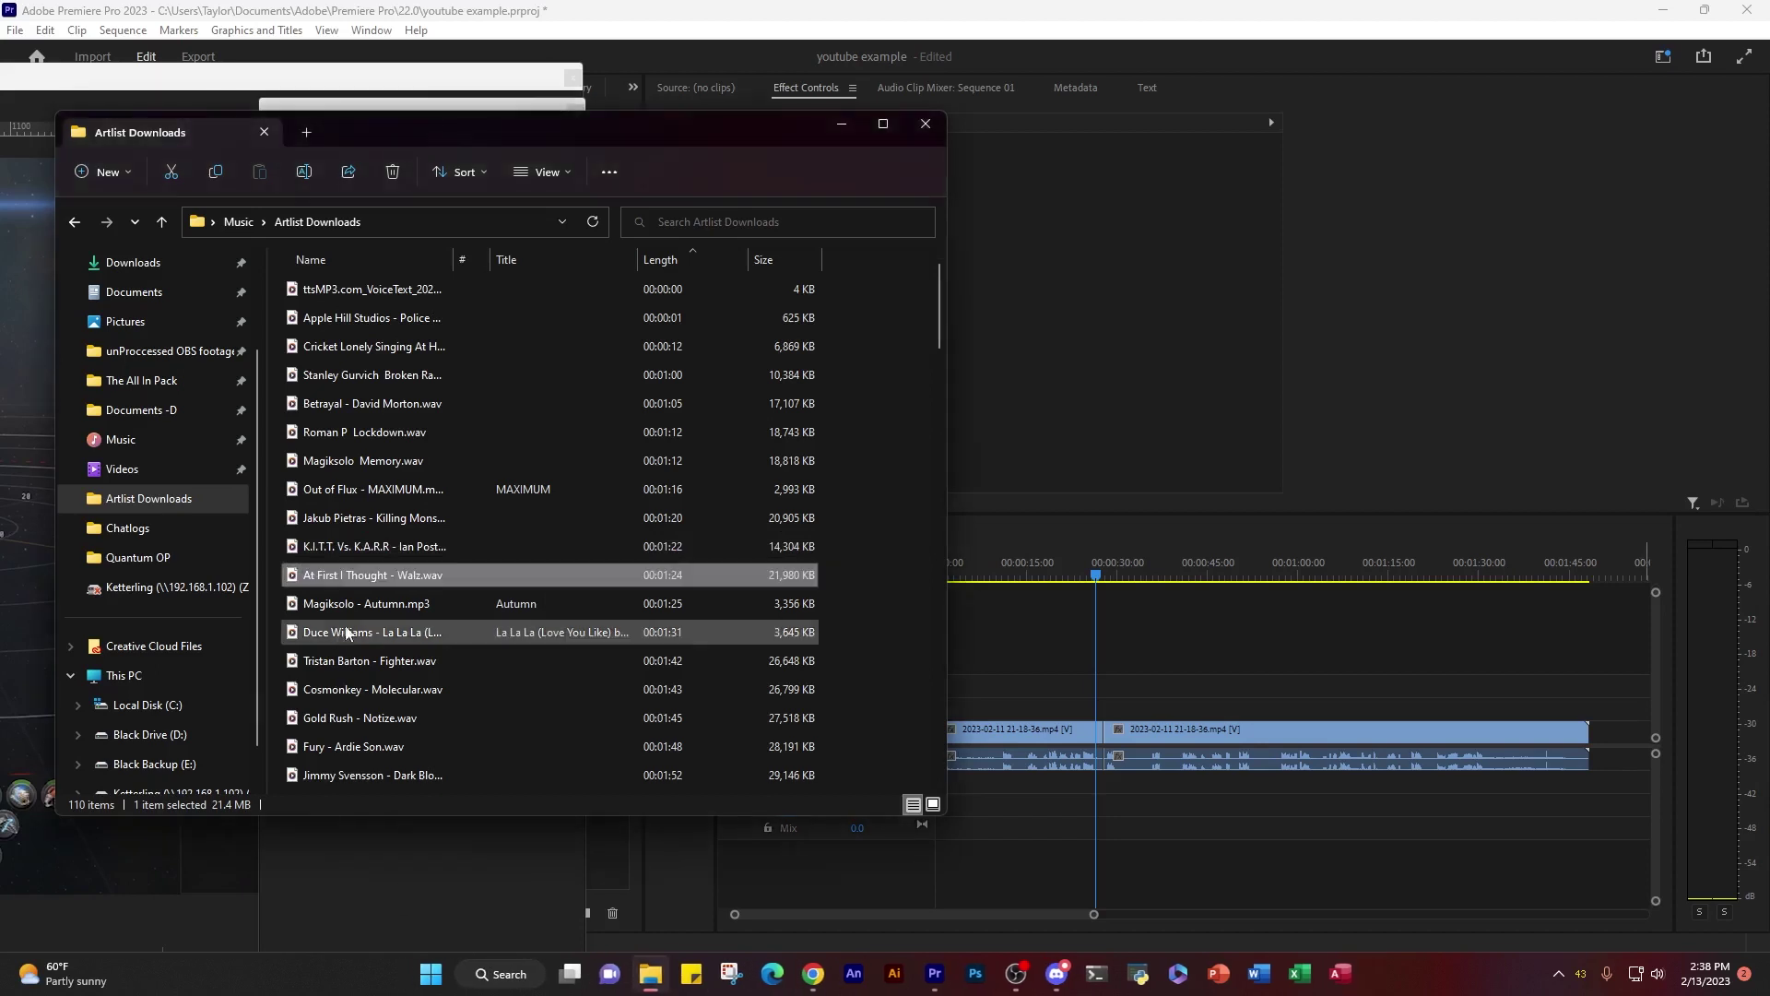
{"action": "left_click_drag", "start_coordinate": [392, 576], "coordinate": [1036, 791]}
{"action": "left_click", "coordinate": [1093, 798]}
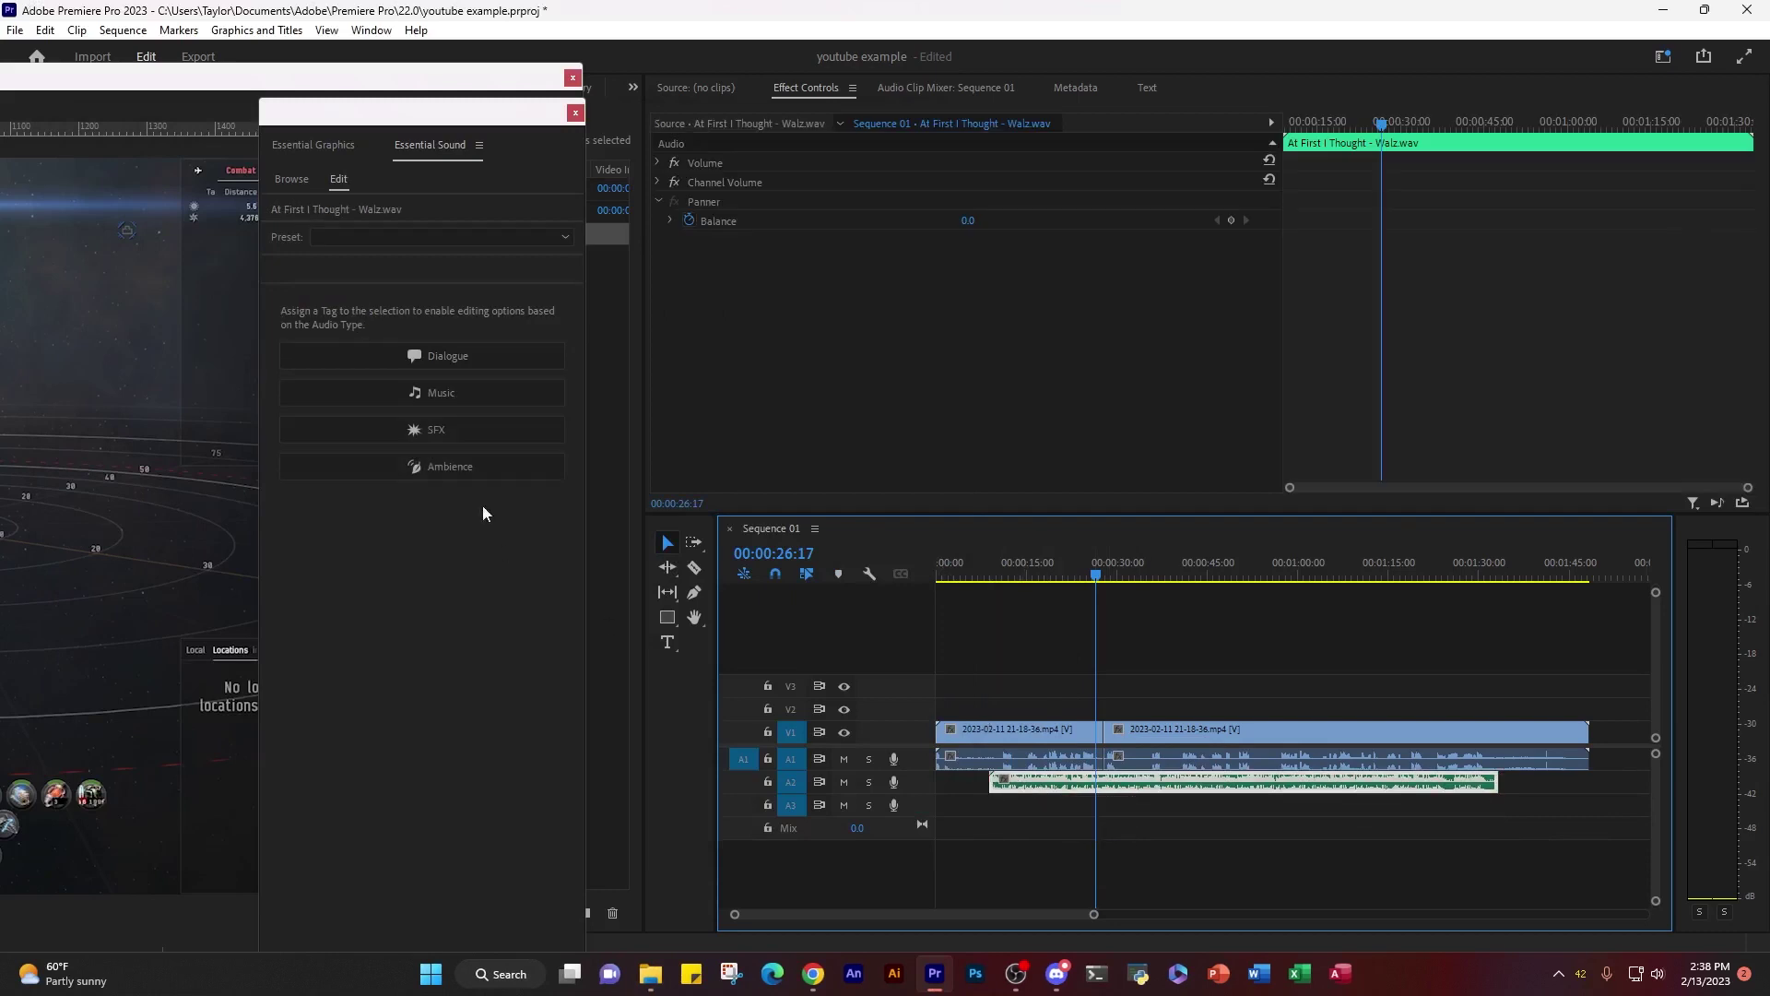
Step: Tag the At First I Thought clip as Music, auto-match its loudness, and move it to the start of track A2
{"action": "left_click", "coordinate": [455, 394]}
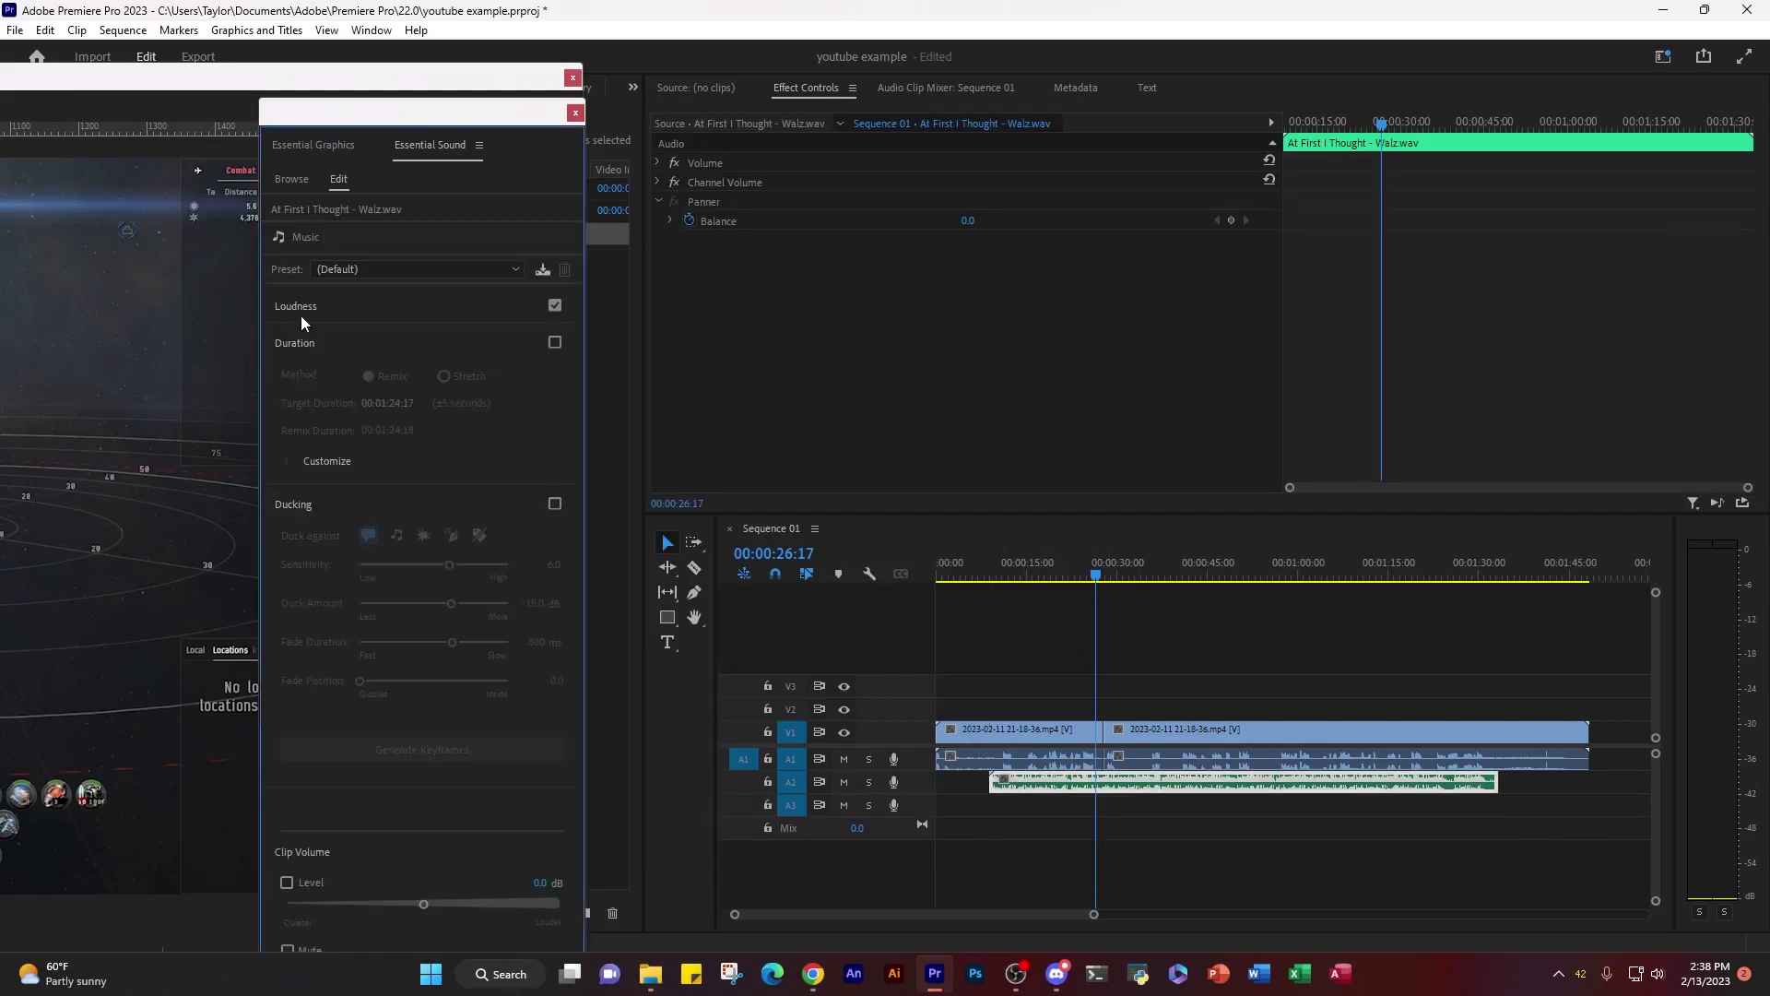
{"action": "left_click", "coordinate": [313, 346]}
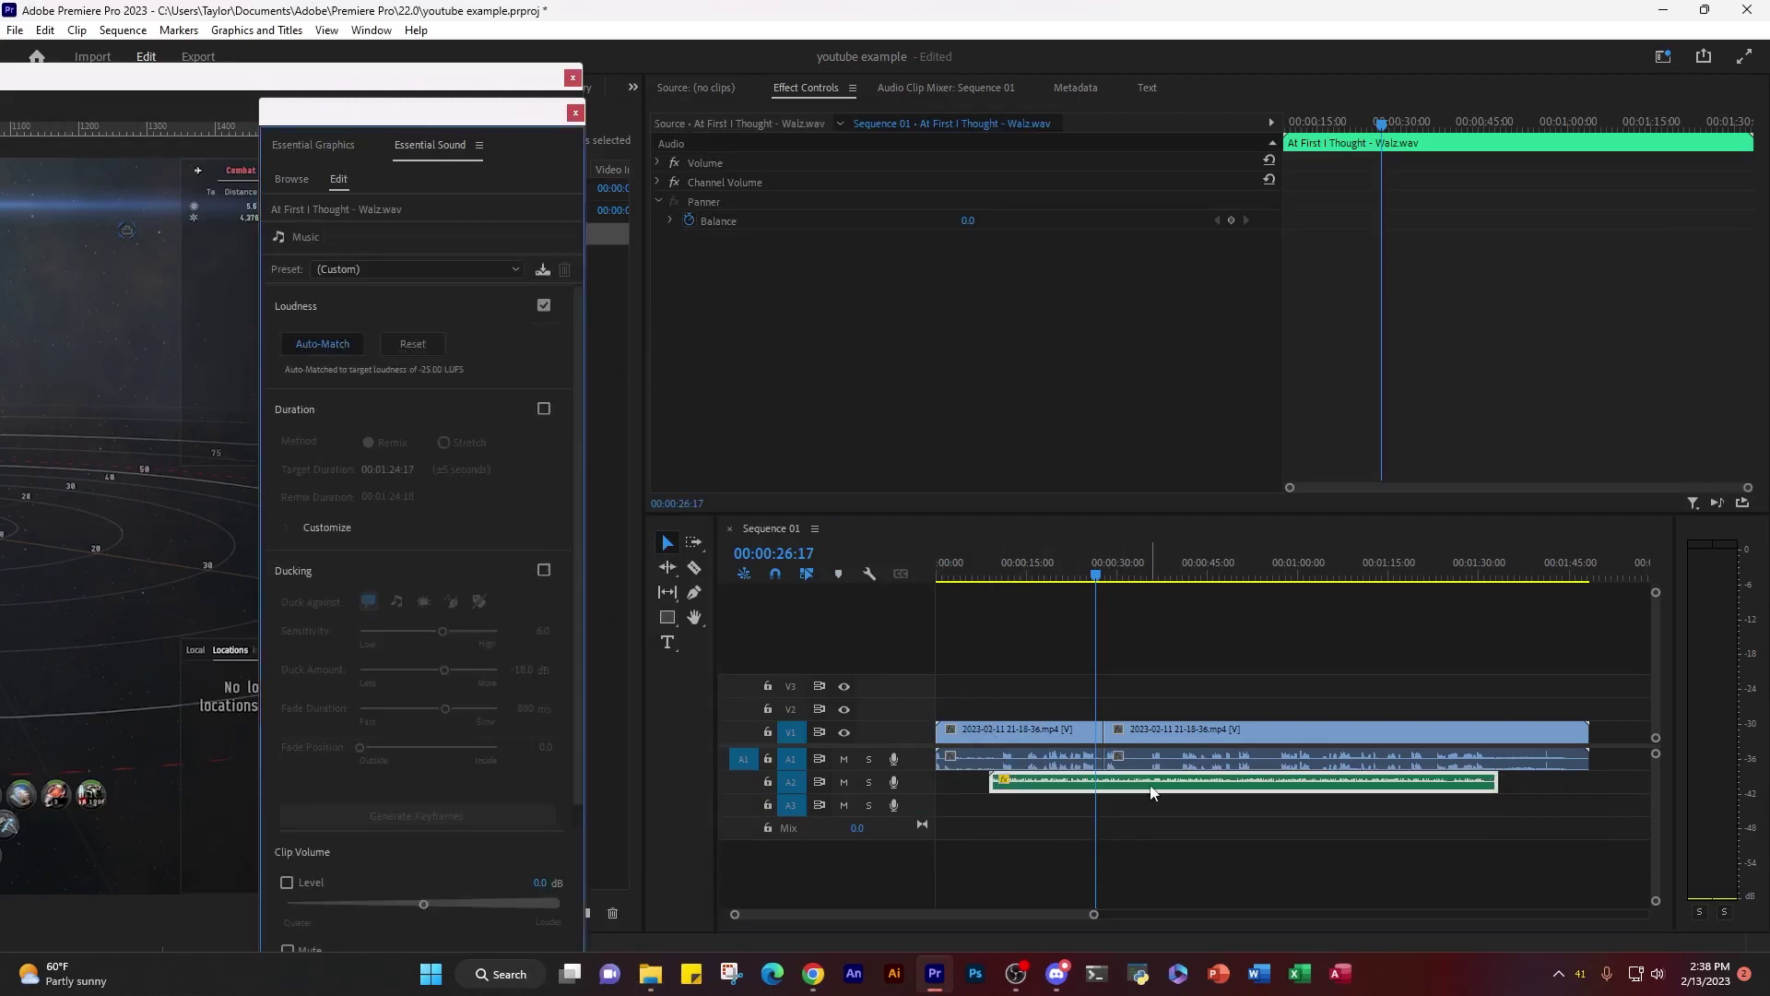
{"action": "left_click_drag", "start_coordinate": [1199, 789], "coordinate": [1151, 788]}
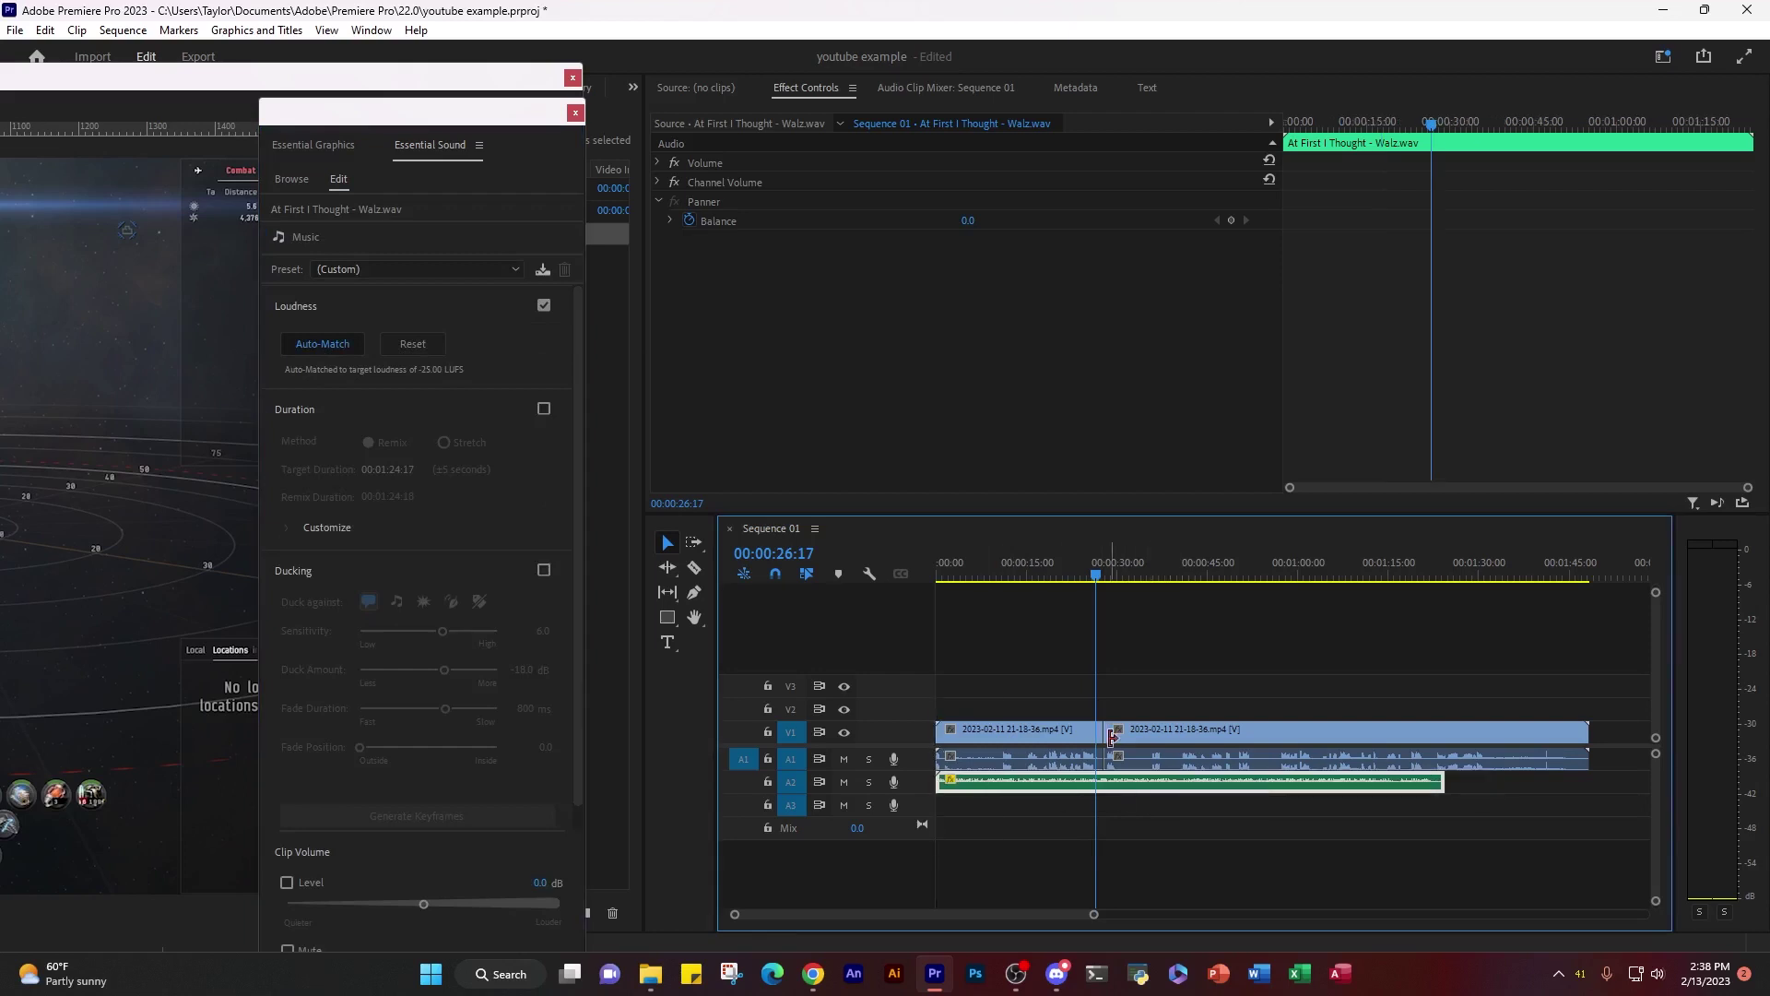
Step: Play back the dialogue and music mix from 00:00:13:09, then reposition the playhead at 00:00:15:11
{"action": "left_click", "coordinate": [1017, 575]}
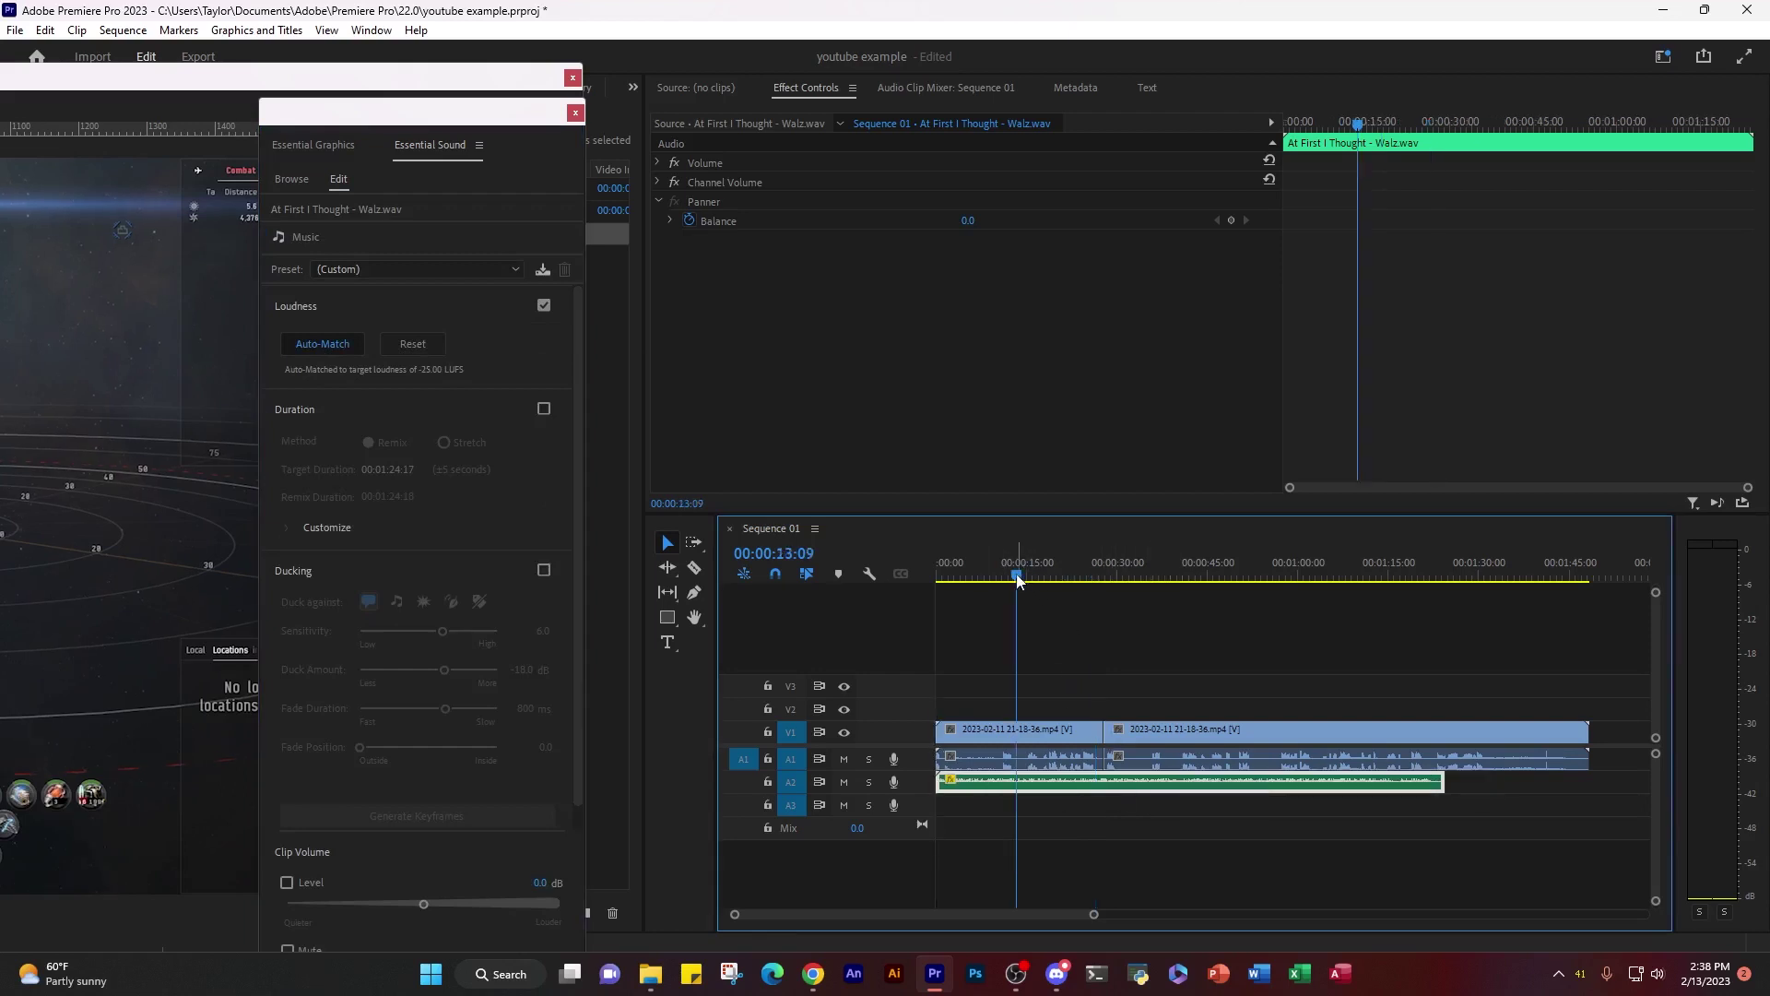
{"action": "key", "text": "space"}
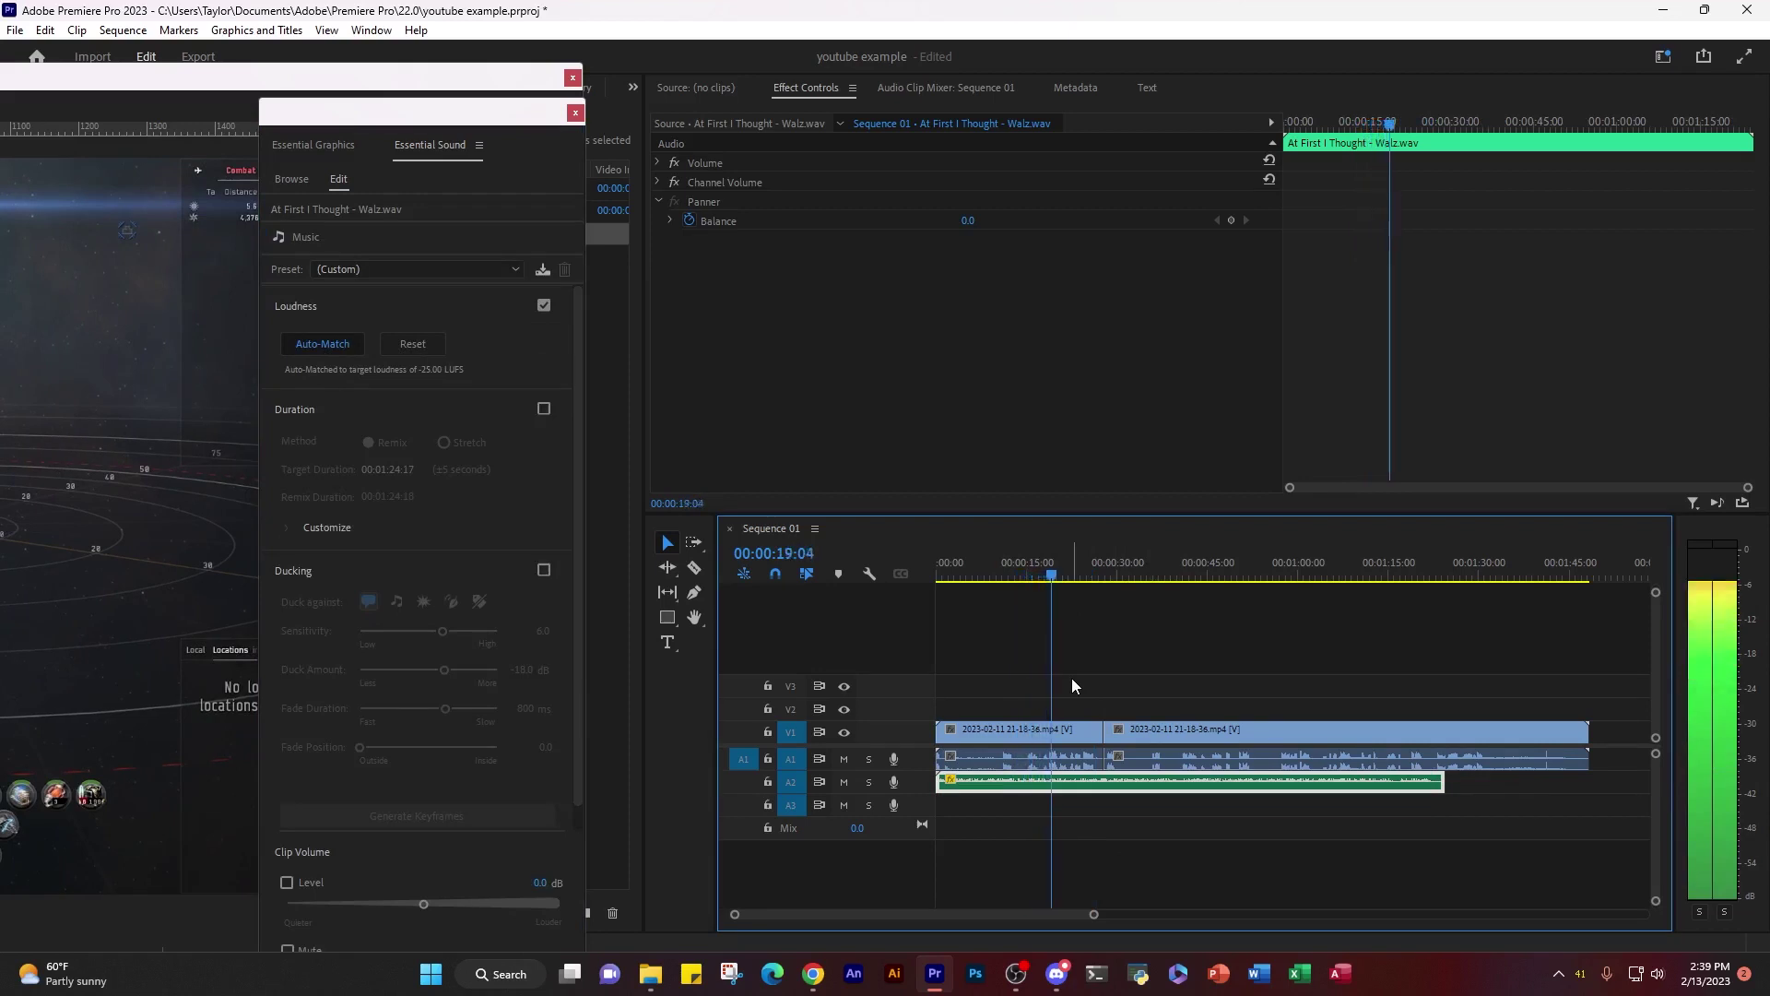
{"action": "key", "text": "space"}
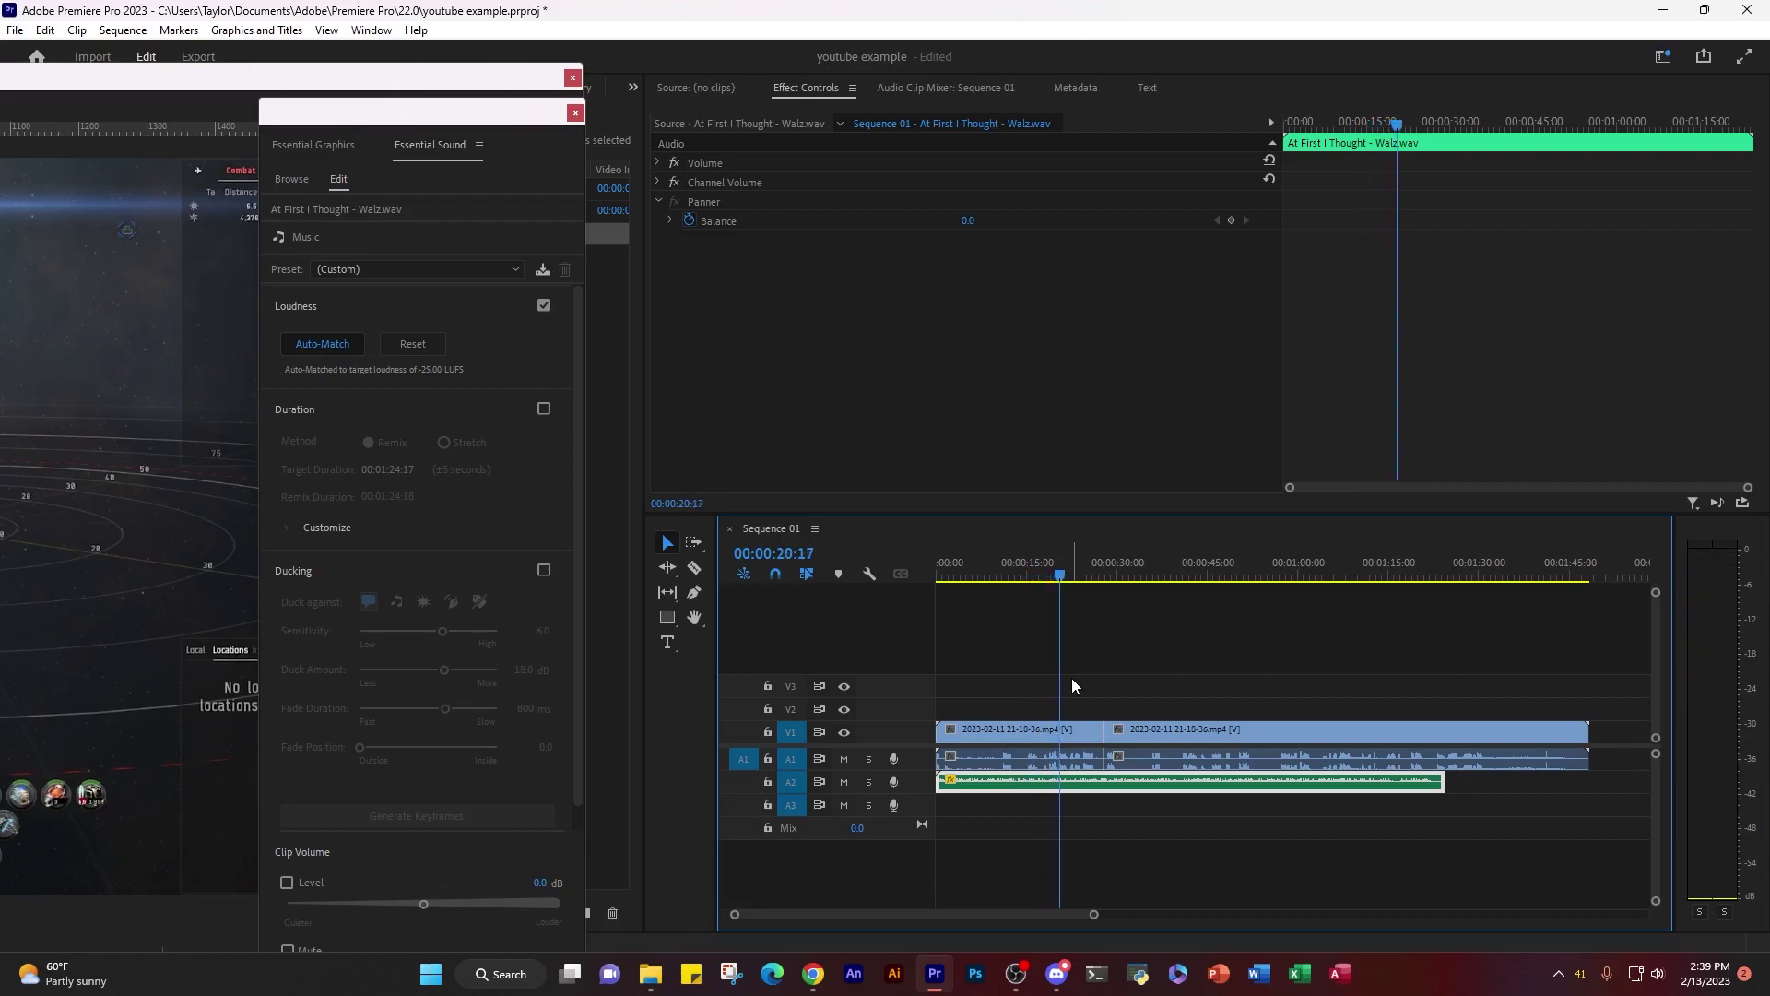
{"action": "key", "text": "="}
{"action": "key", "text": "="}
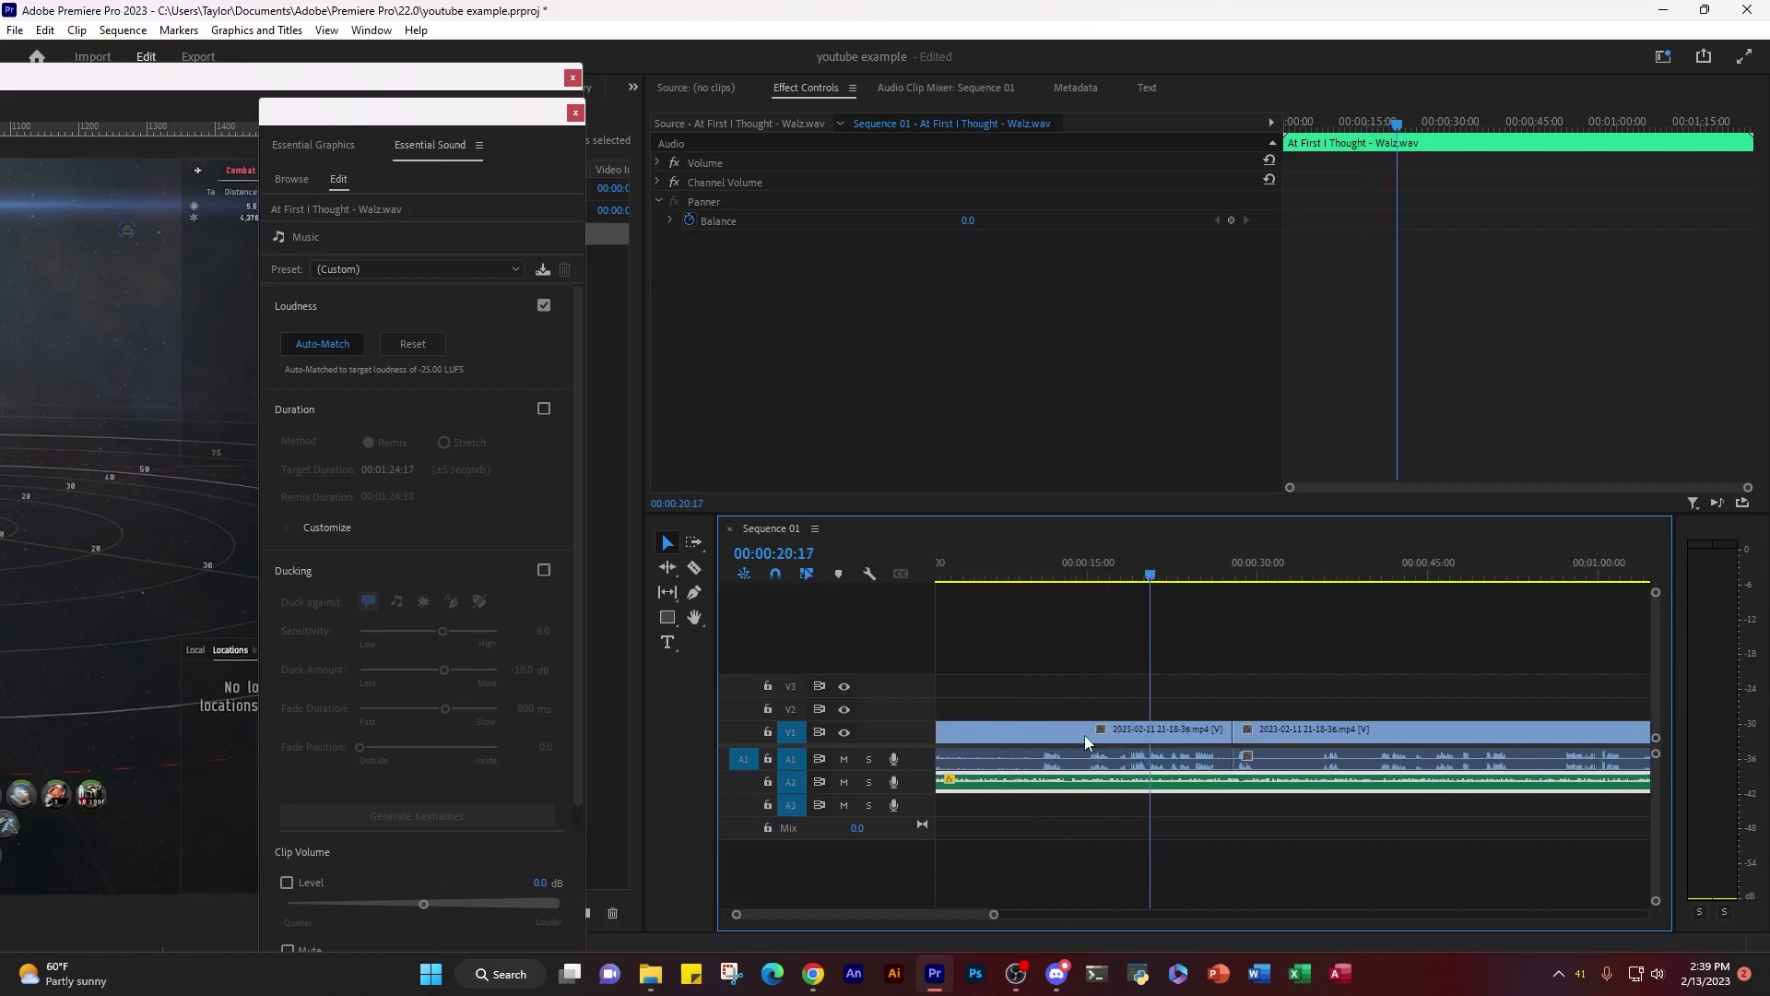
{"action": "scroll", "coordinate": [1097, 673], "scroll_direction": "up", "scroll_amount": 1}
{"action": "left_click", "coordinate": [1110, 566]}
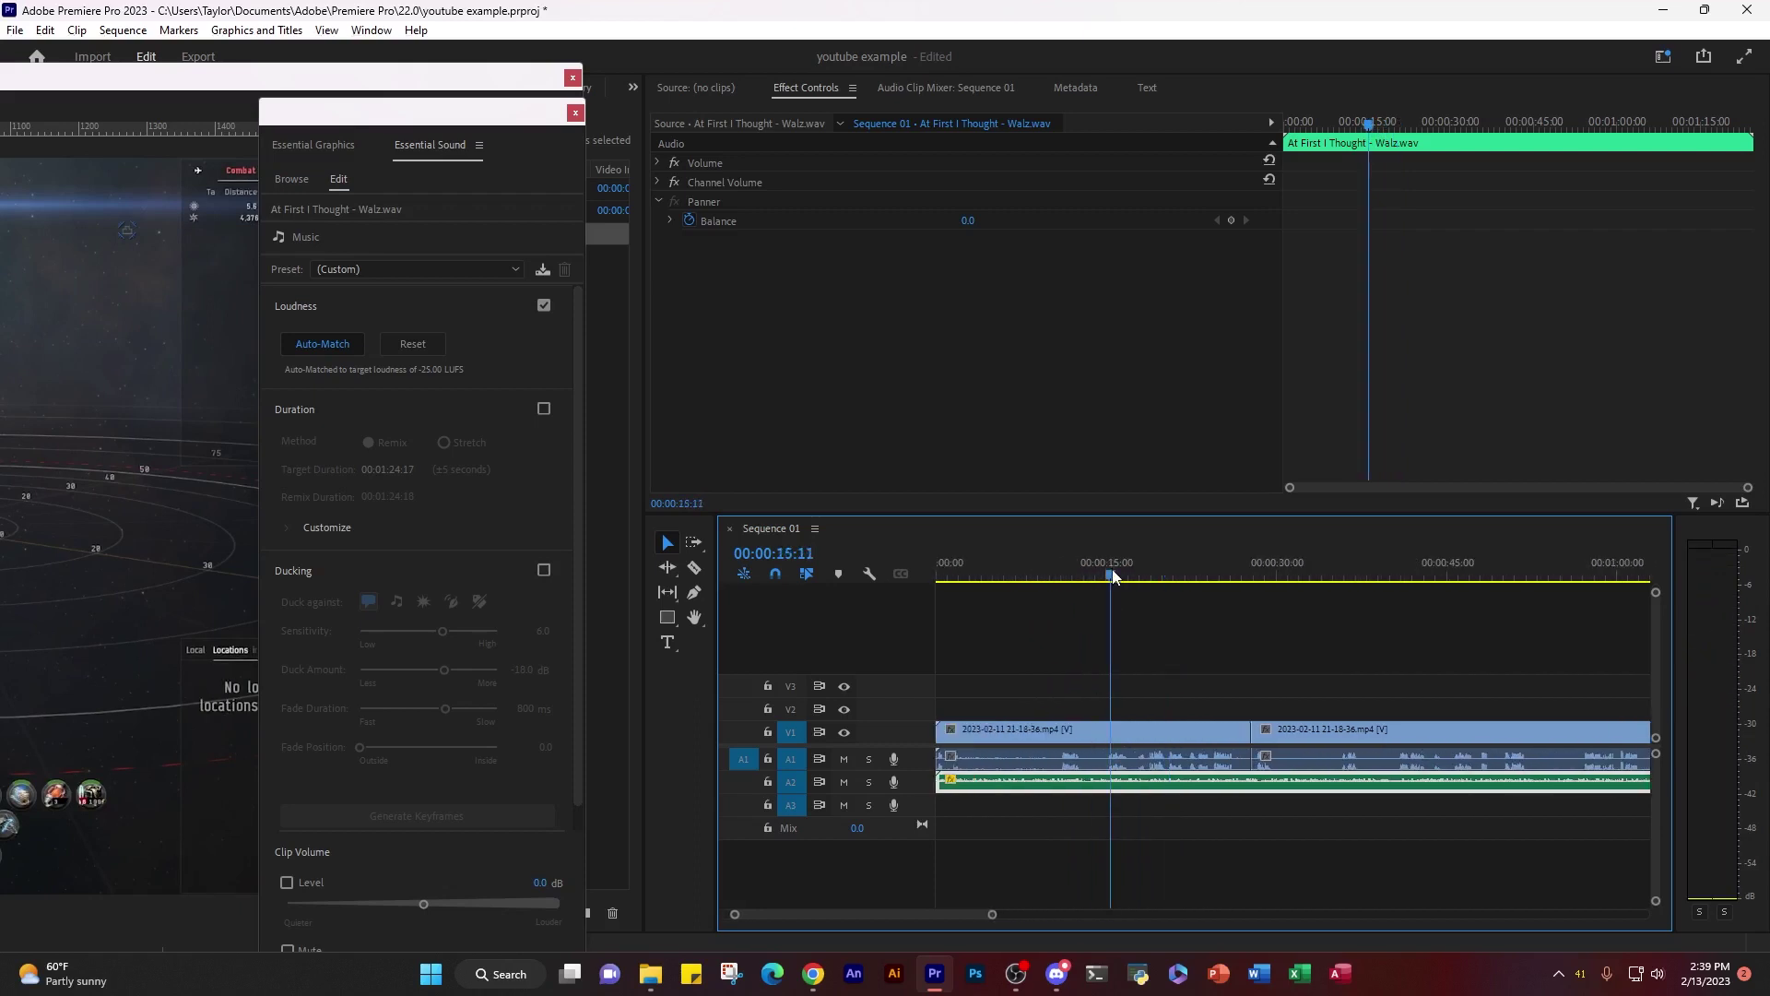
{"action": "right_click", "coordinate": [1139, 786]}
{"action": "left_click", "coordinate": [1234, 682]}
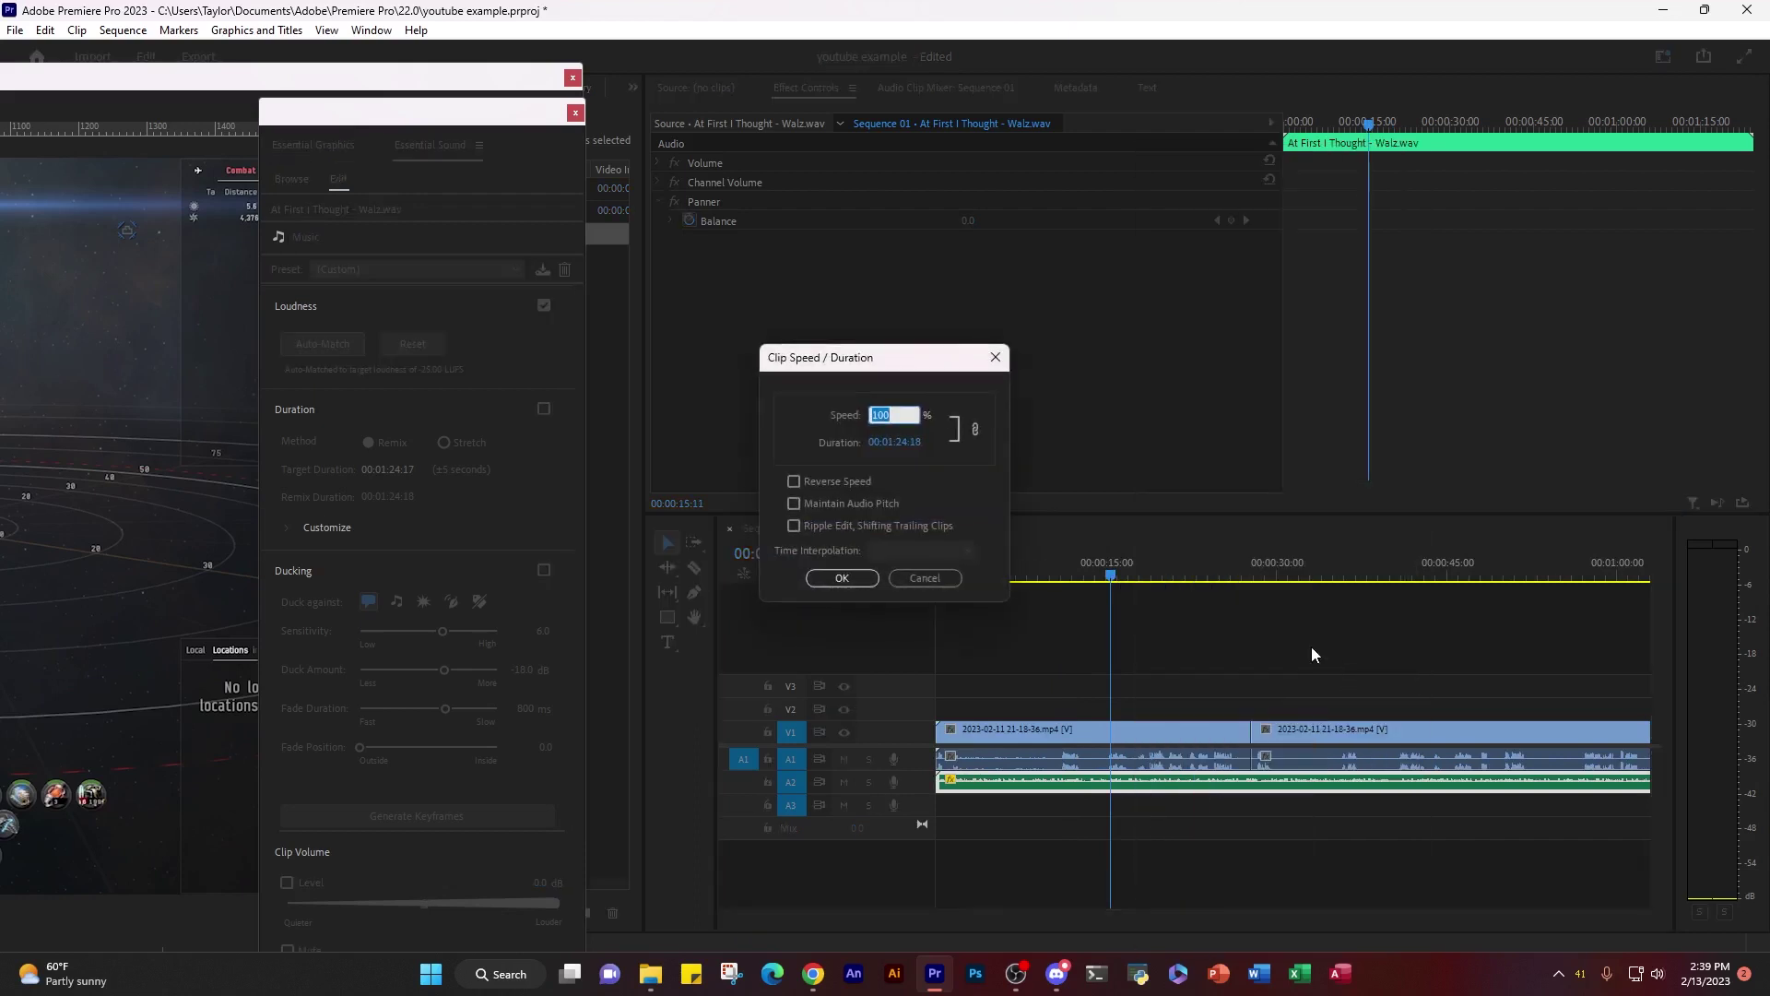
{"action": "left_click", "coordinate": [924, 577]}
Step: Adjust the music clip's audio gain by -5 dB and play back the mix from 00:00:15:11
{"action": "right_click", "coordinate": [1169, 781]}
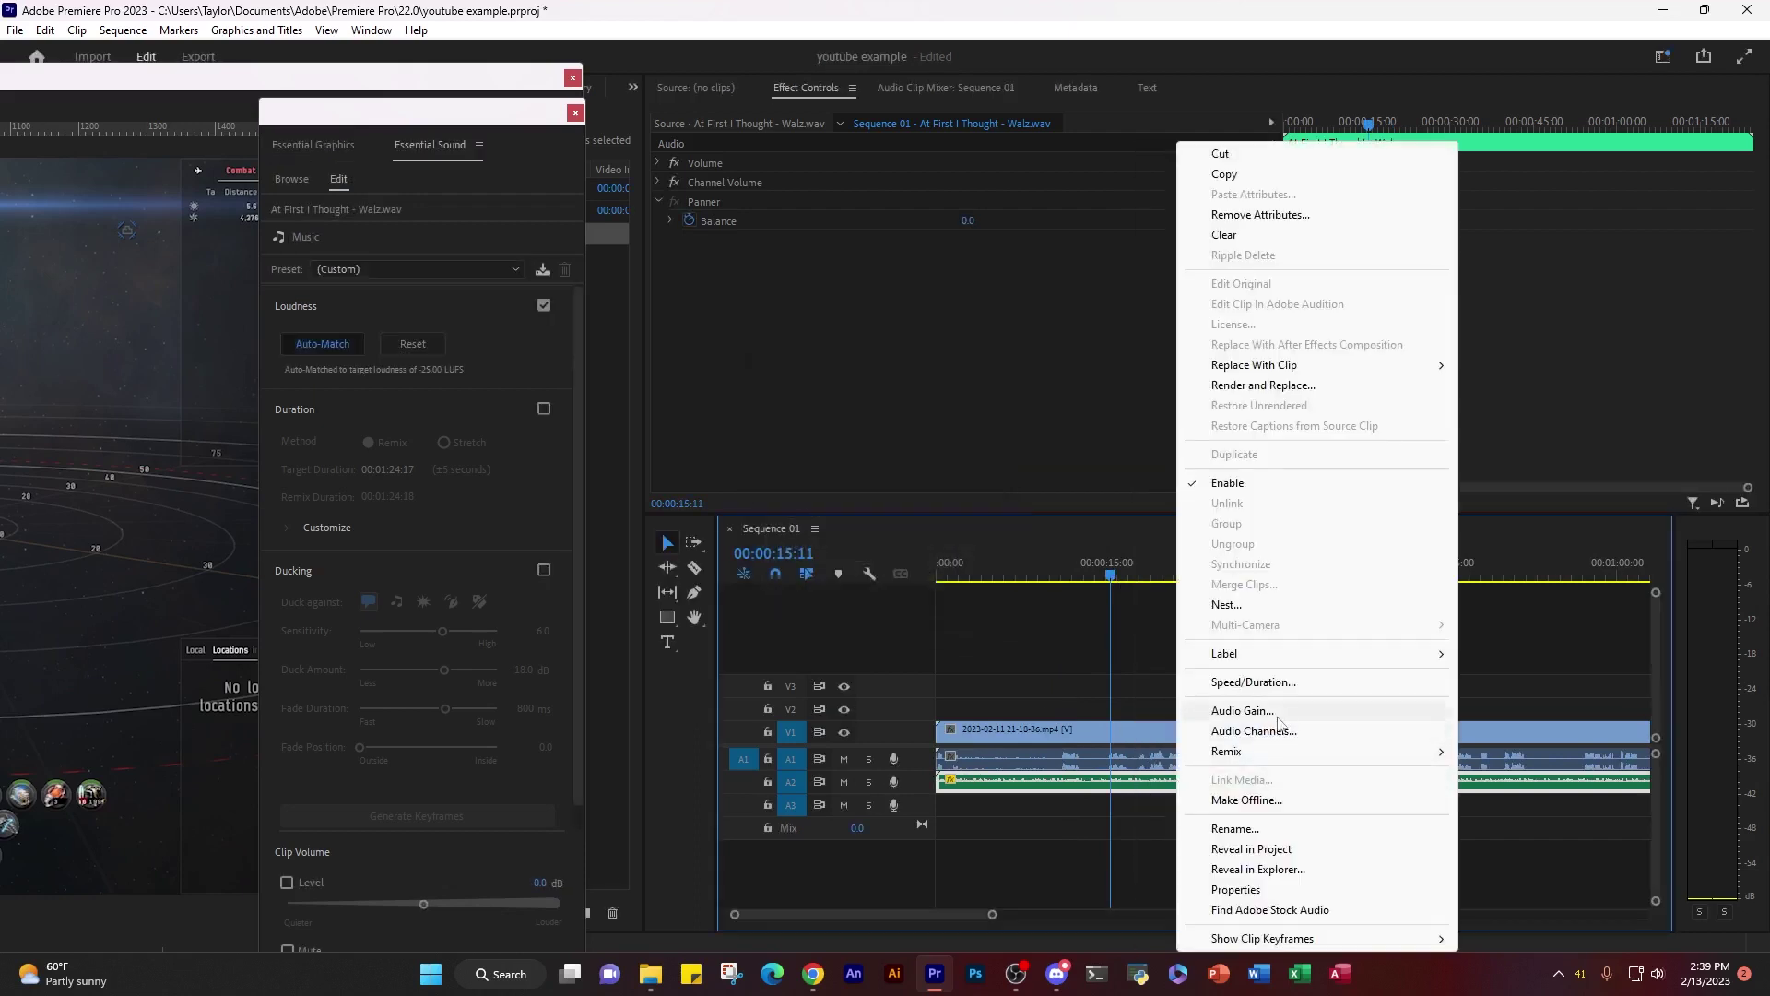
{"action": "left_click", "coordinate": [1283, 709]}
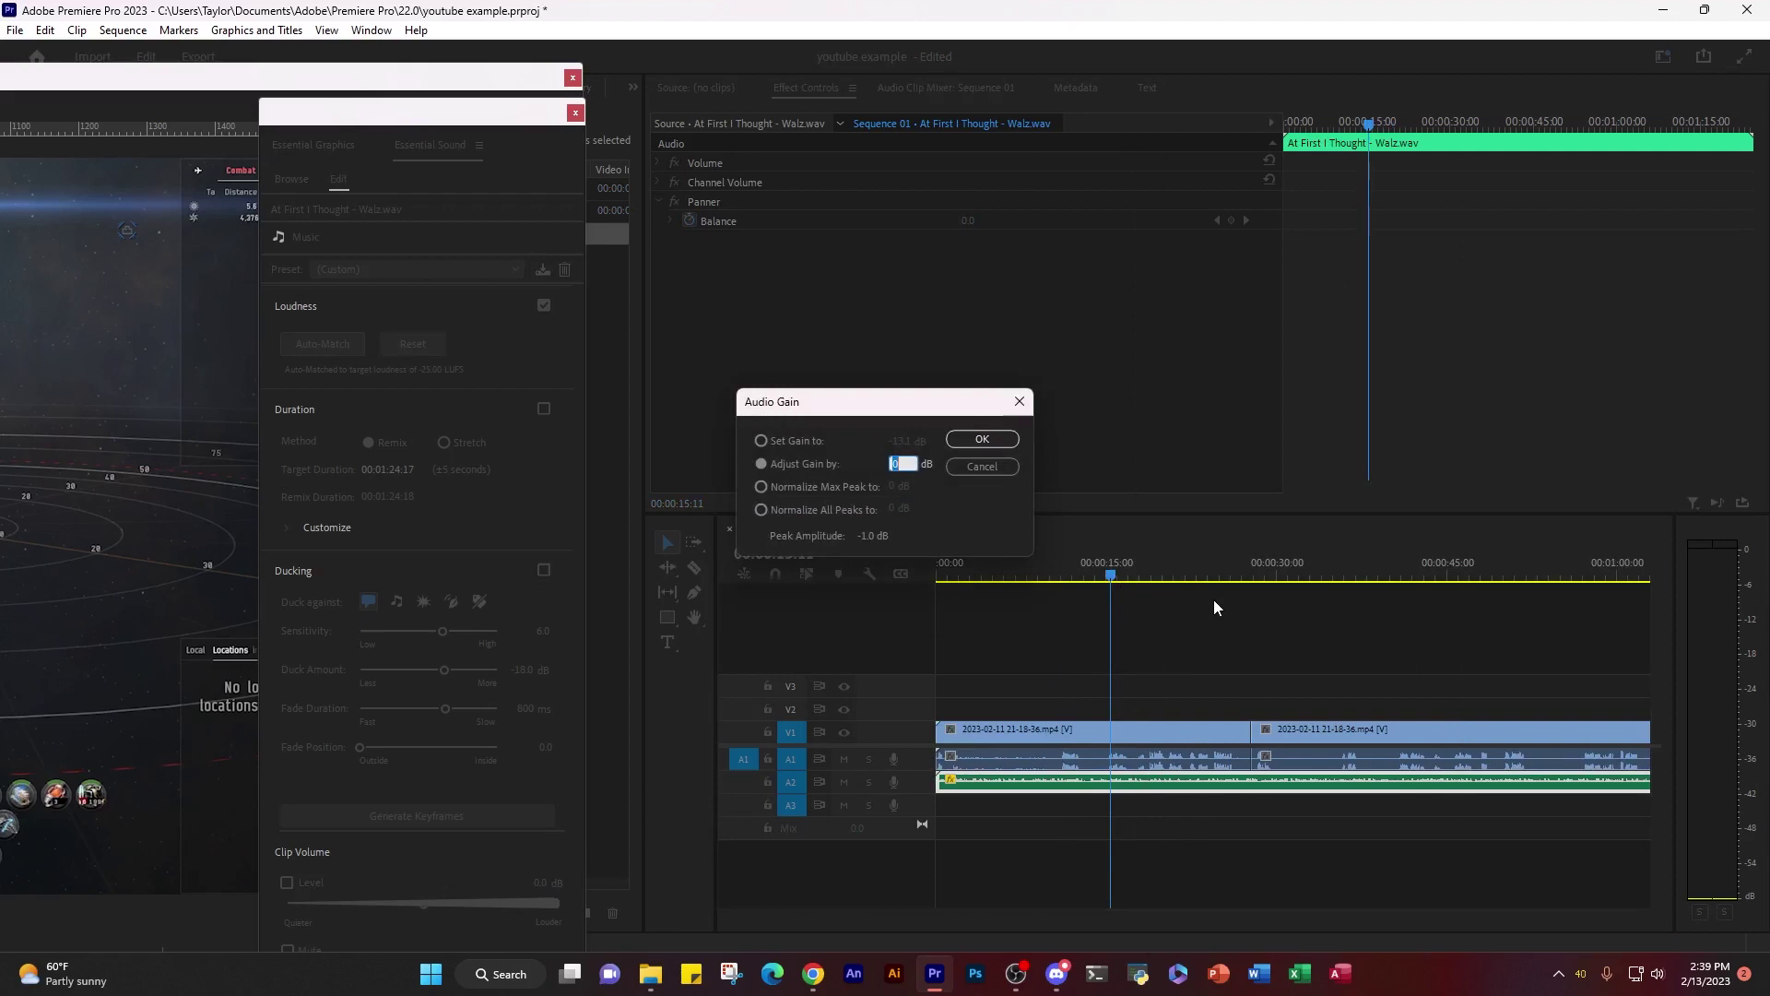
{"action": "type", "text": "-5"}
{"action": "left_click", "coordinate": [1001, 442]}
{"action": "key", "text": "space"}
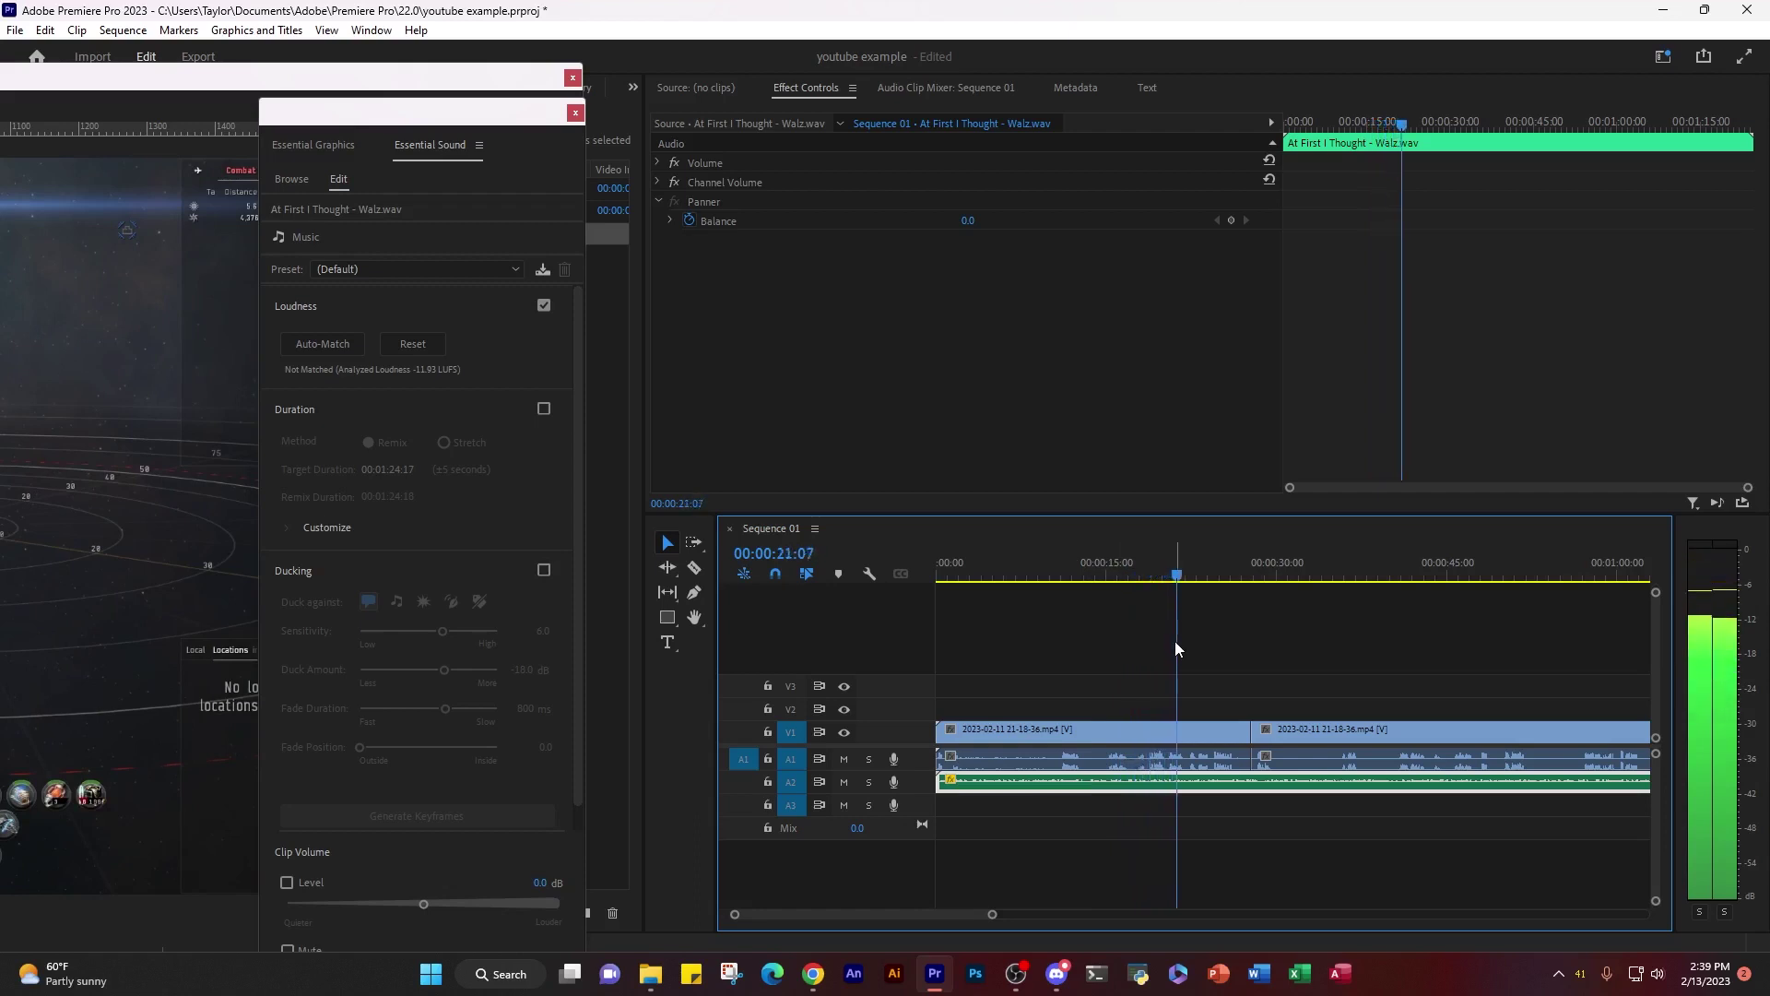
{"action": "key", "text": "space"}
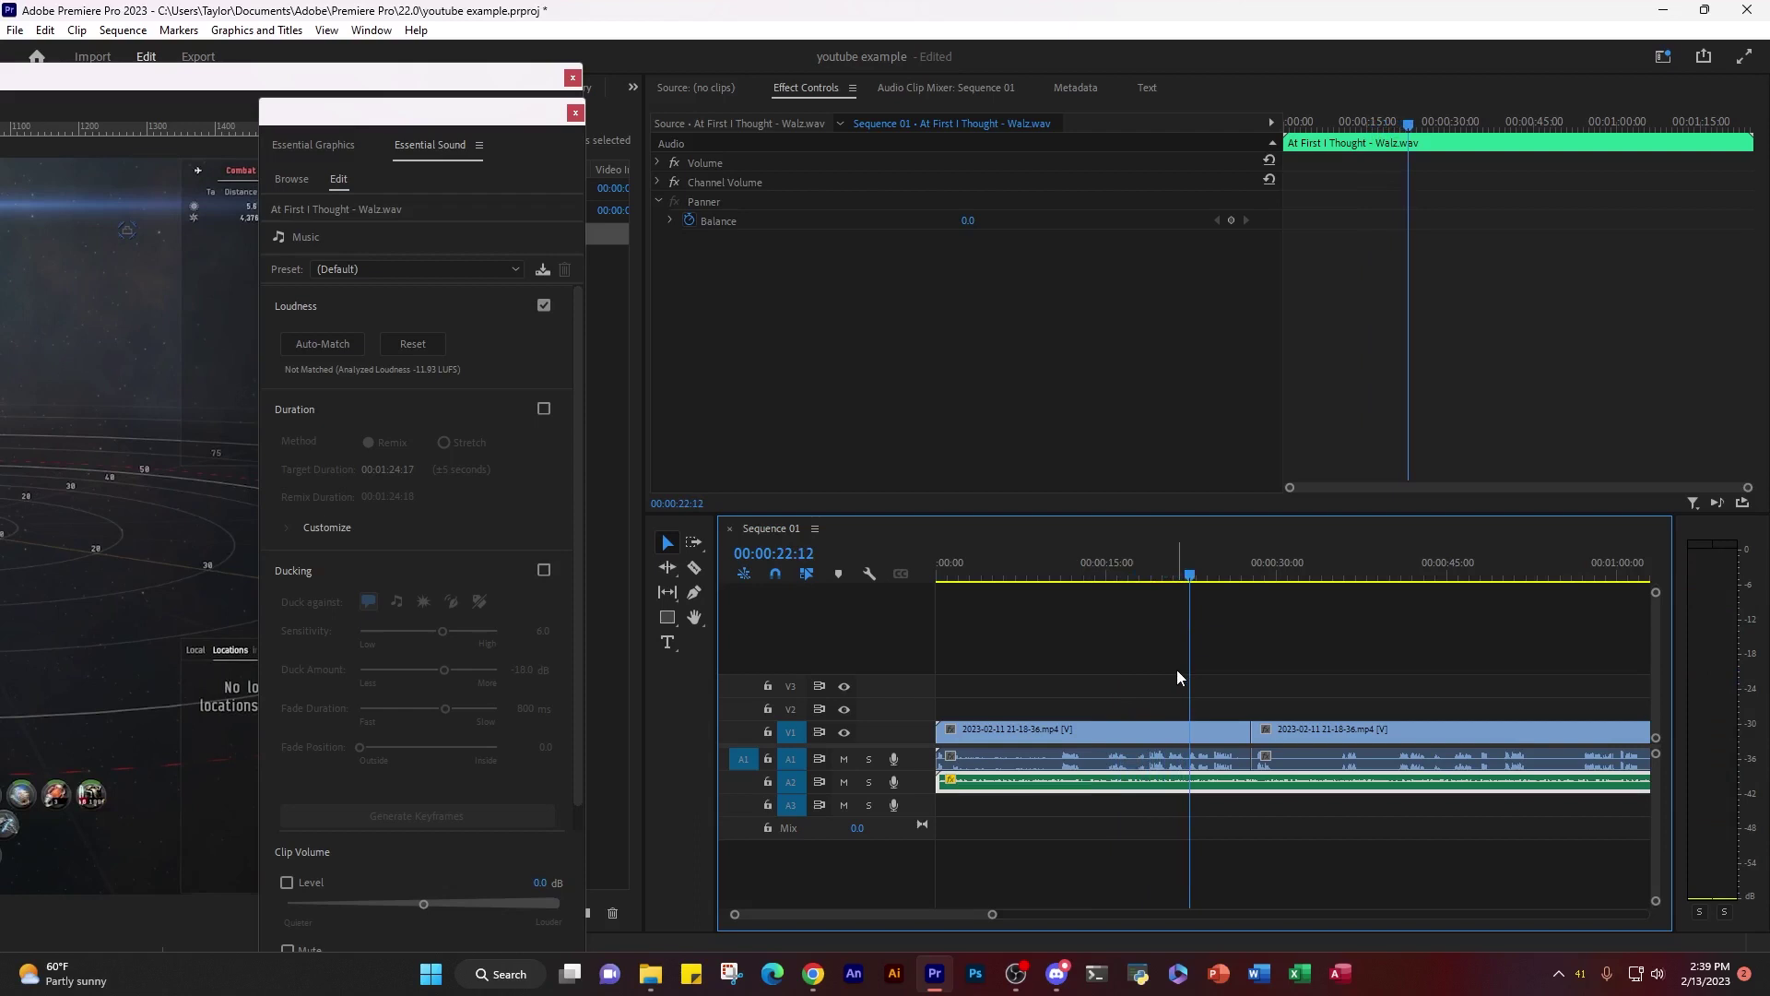
Step: Adjust the music clip's audio gain by another -2 dB and play back the mix from 00:00:13:17
{"action": "left_click", "coordinate": [1092, 571]}
{"action": "right_click", "coordinate": [1124, 793]}
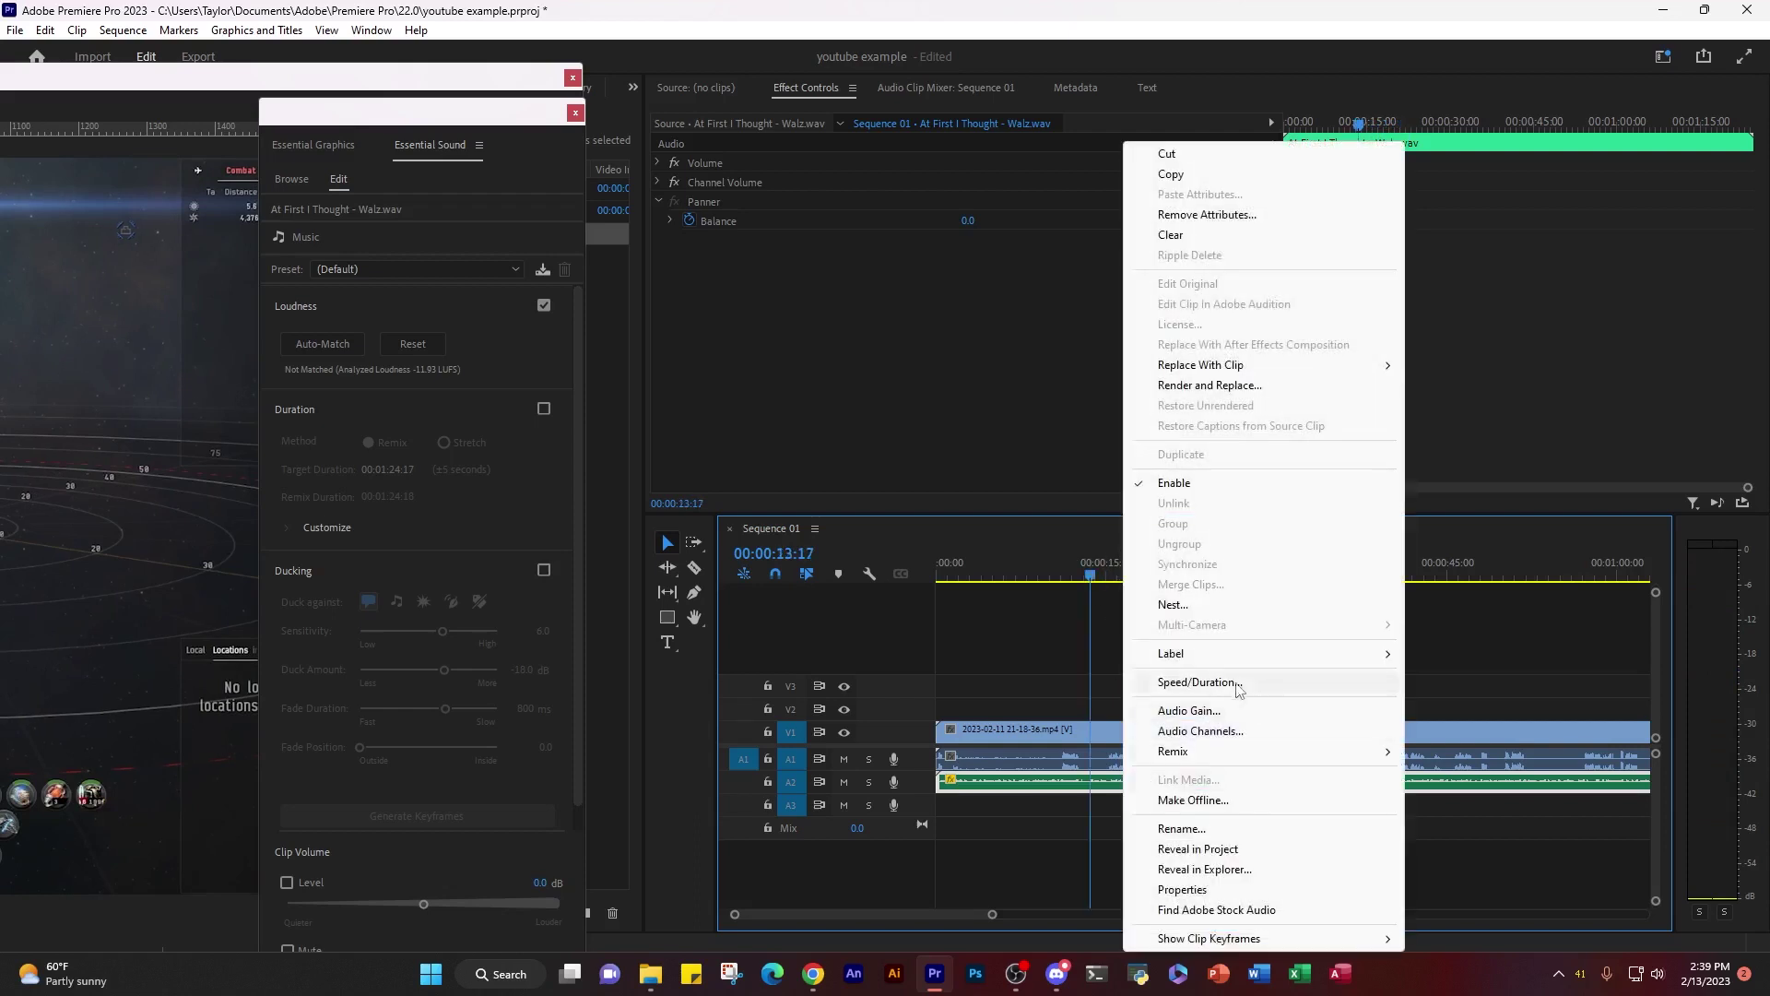
{"action": "left_click", "coordinate": [1148, 712]}
{"action": "type", "text": "-10"}
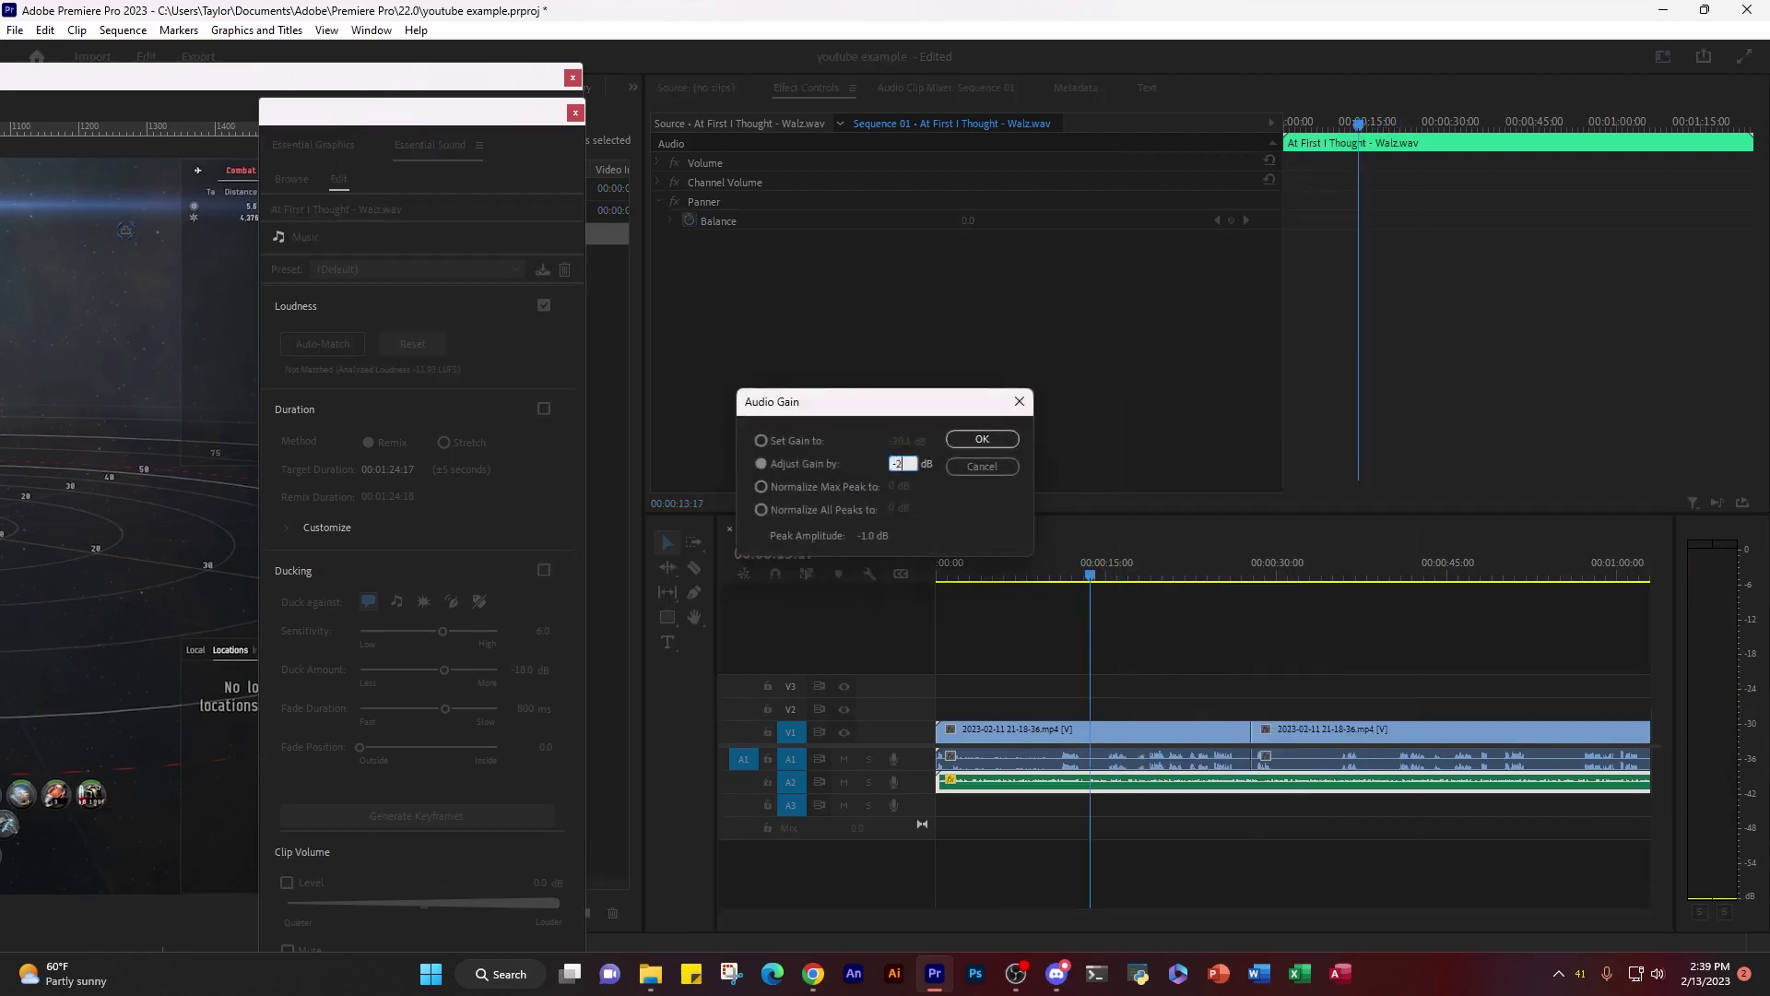
{"action": "left_click", "coordinate": [982, 438]}
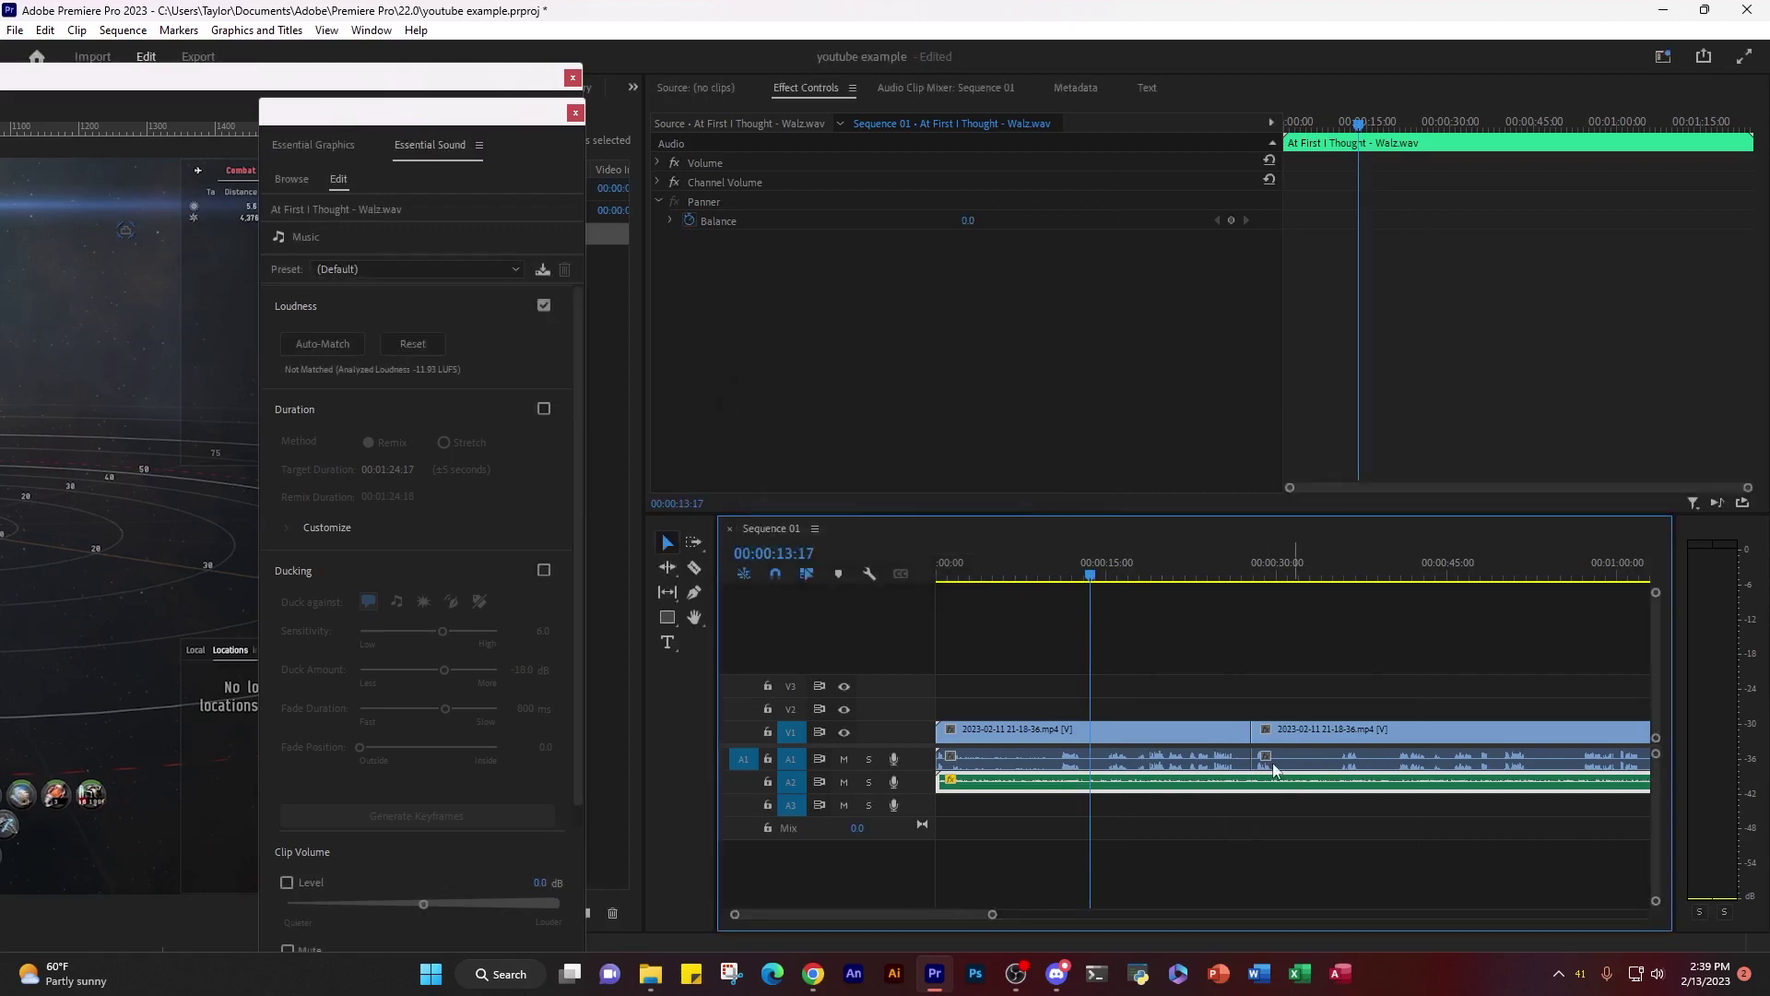
{"action": "left_click", "coordinate": [1175, 696]}
{"action": "key", "text": "space"}
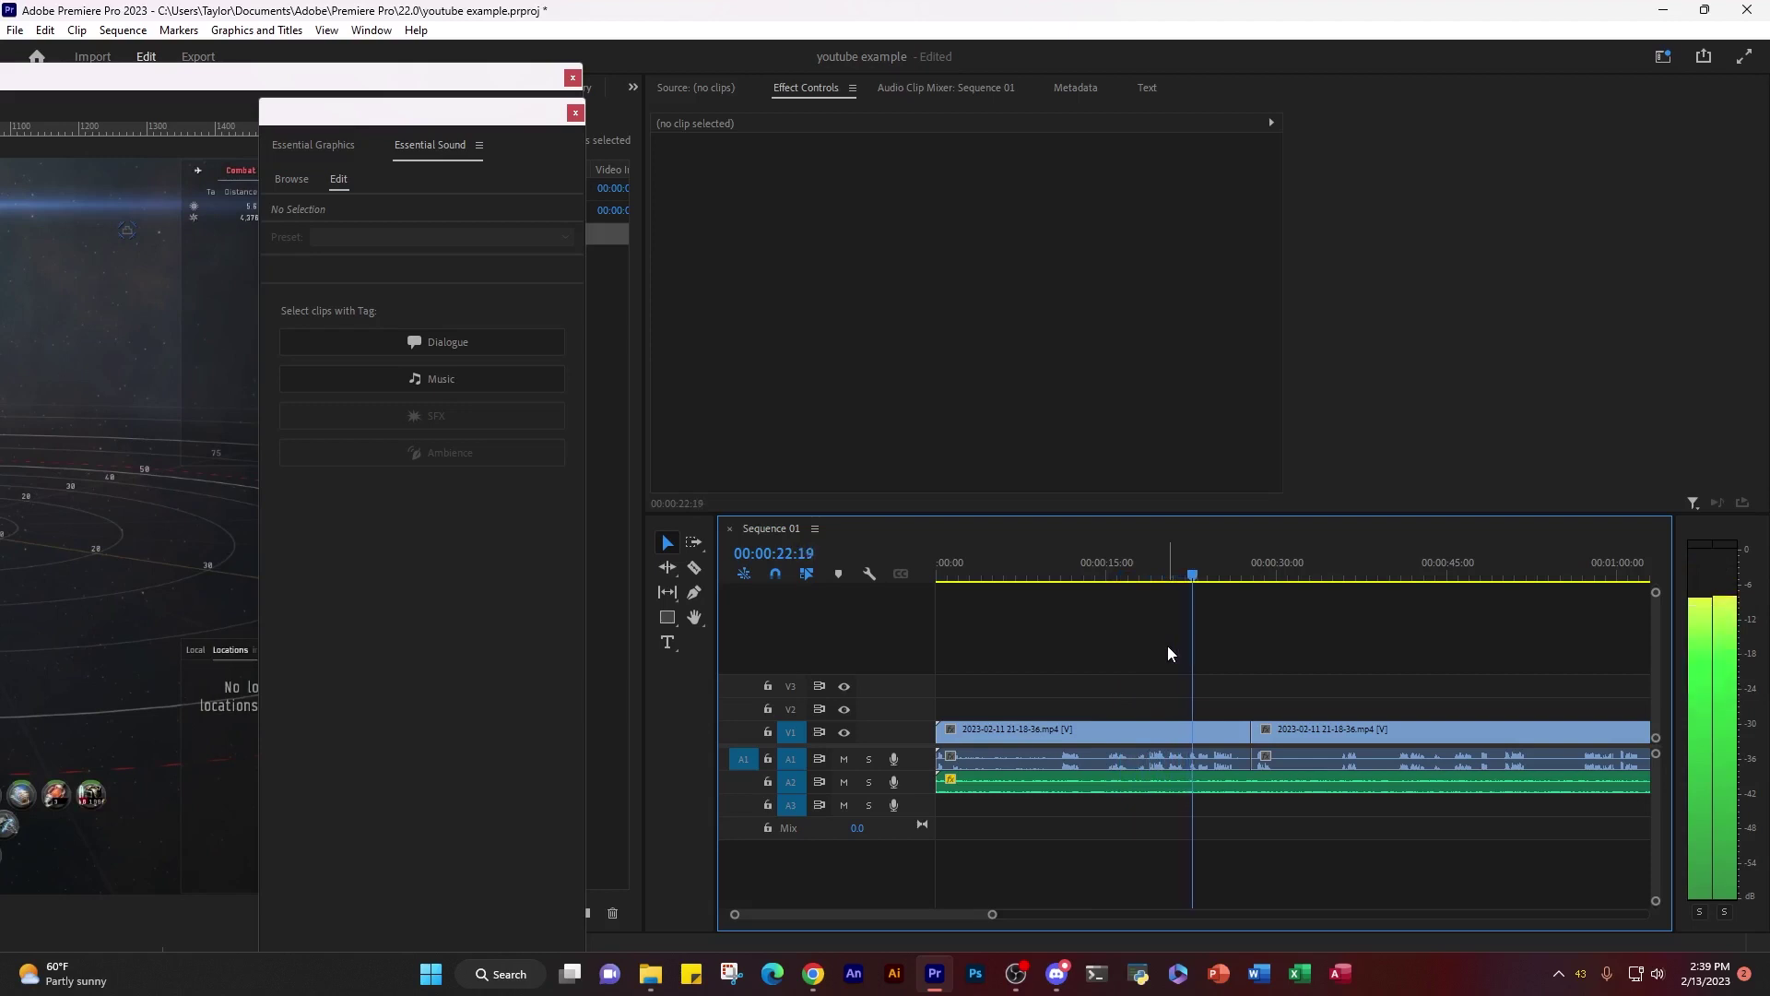
{"action": "key", "text": "space"}
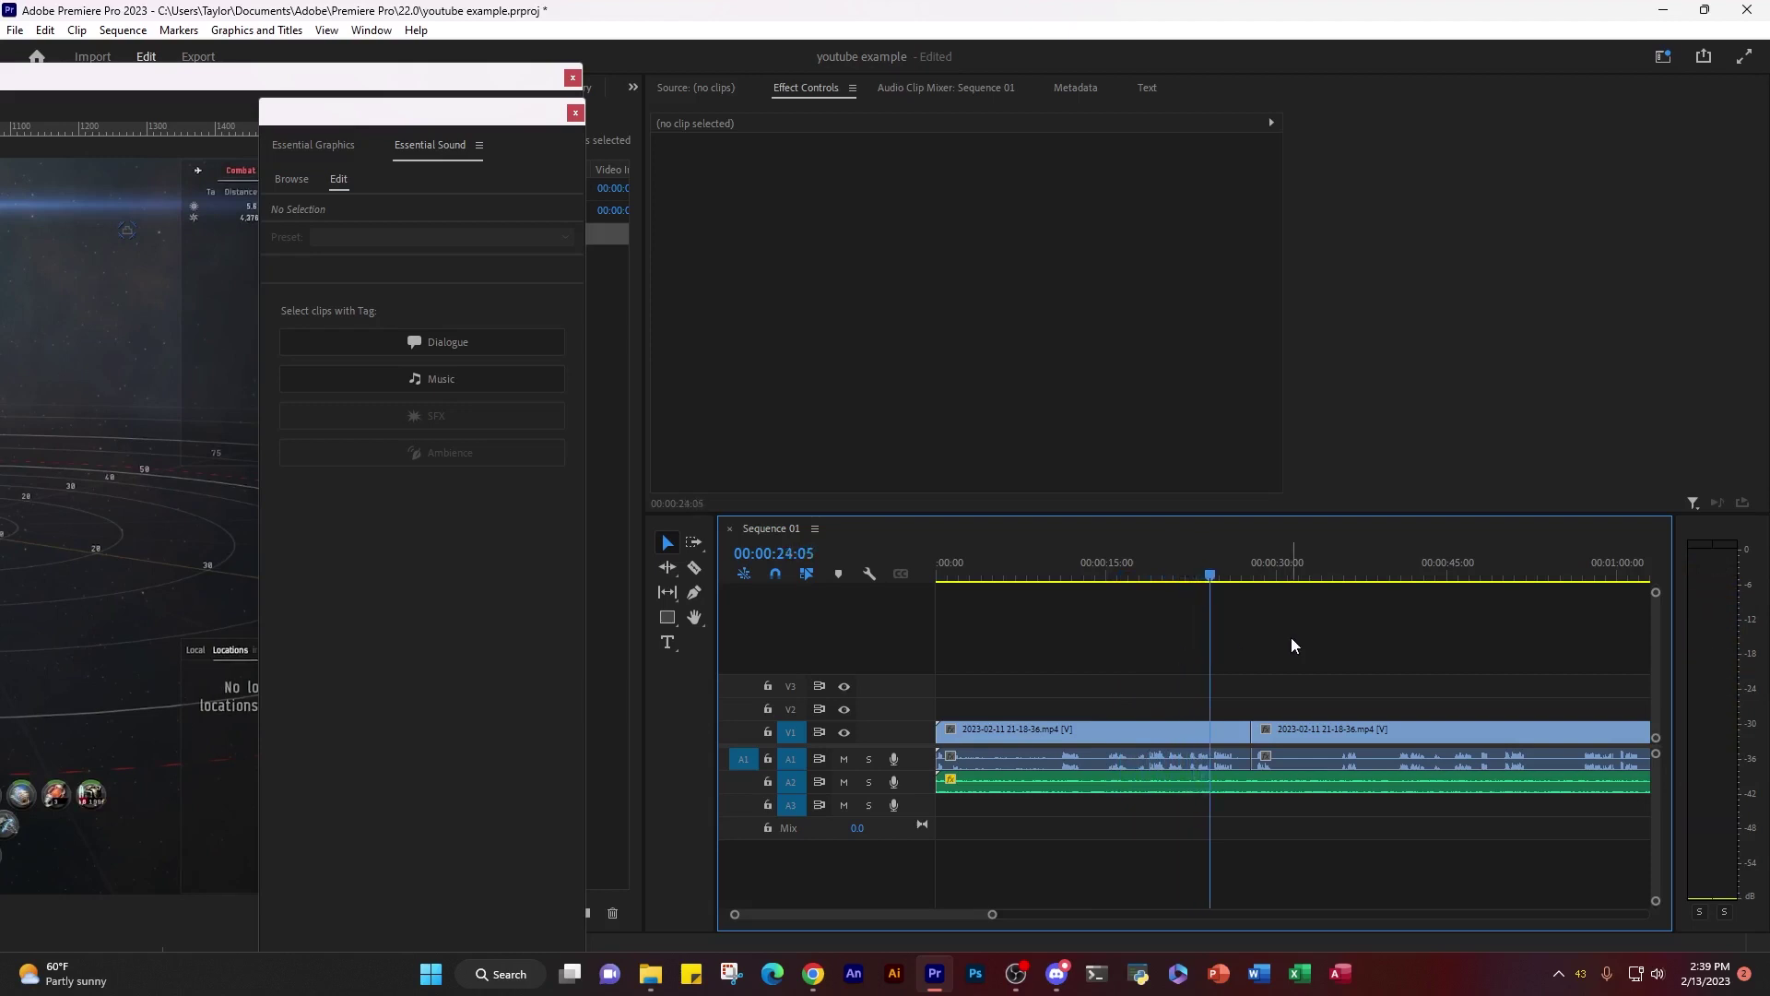
{"action": "key", "text": "minus"}
{"action": "key", "text": "minus"}
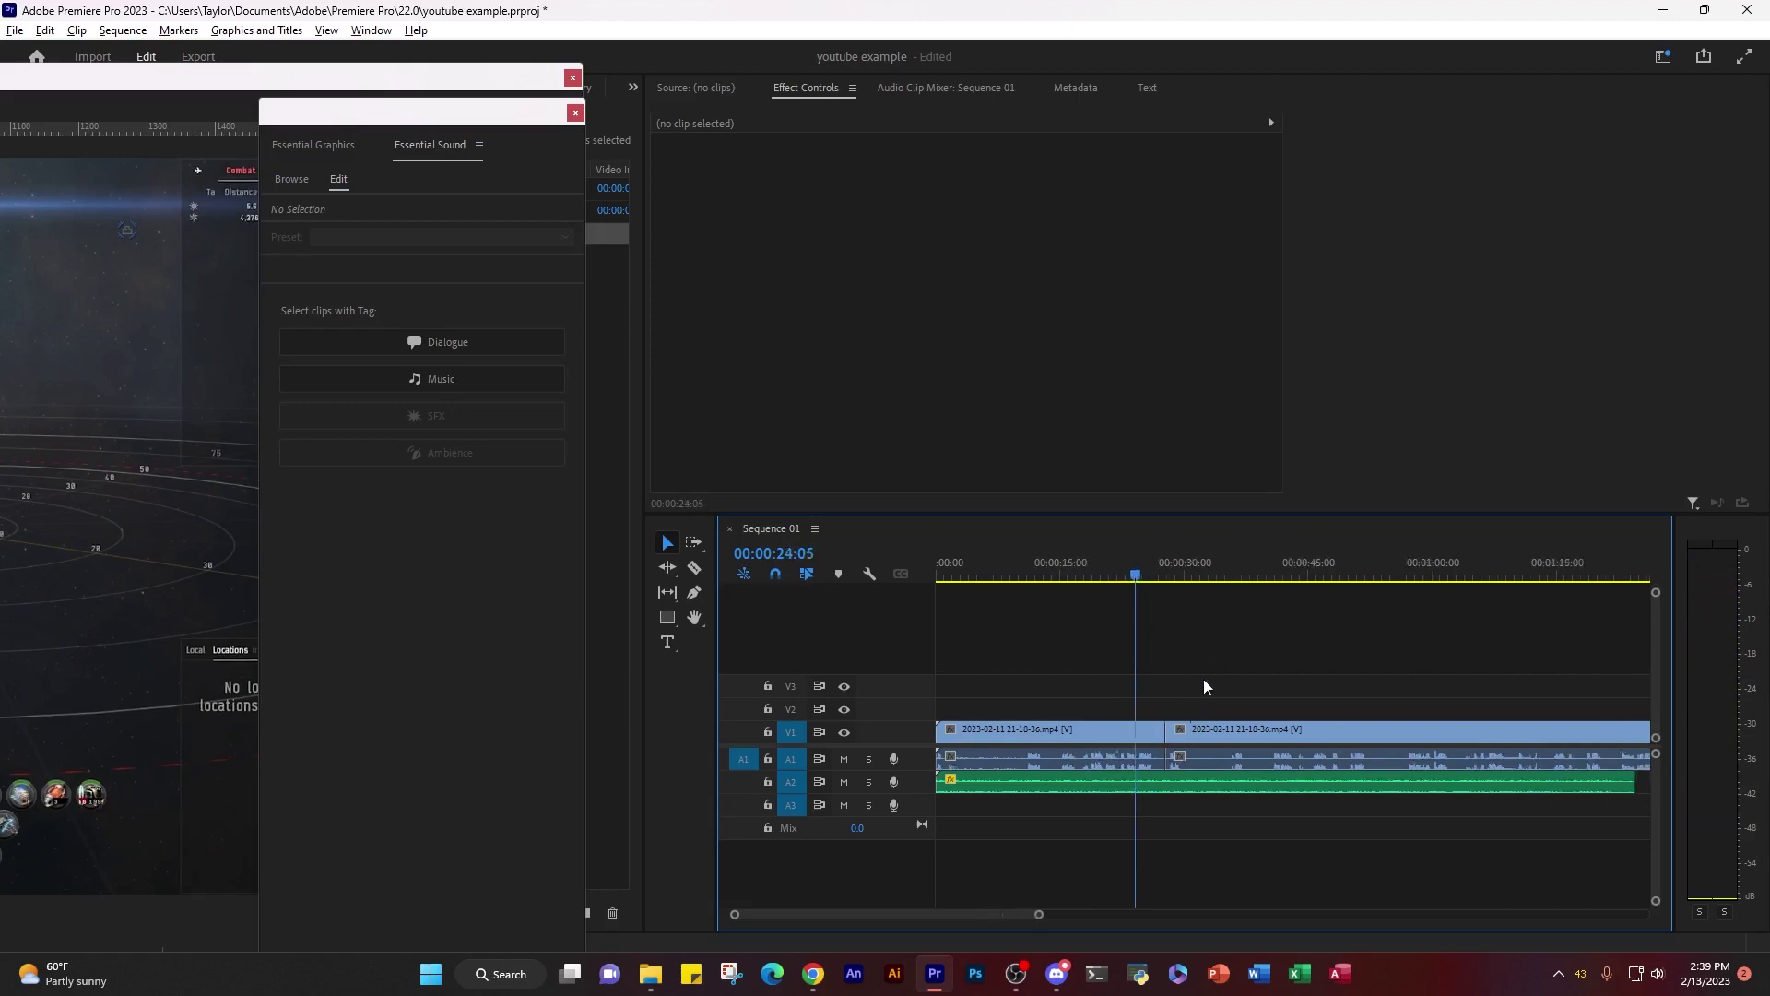
{"action": "key", "text": "minus"}
{"action": "key", "text": "equal"}
{"action": "key", "text": "equal"}
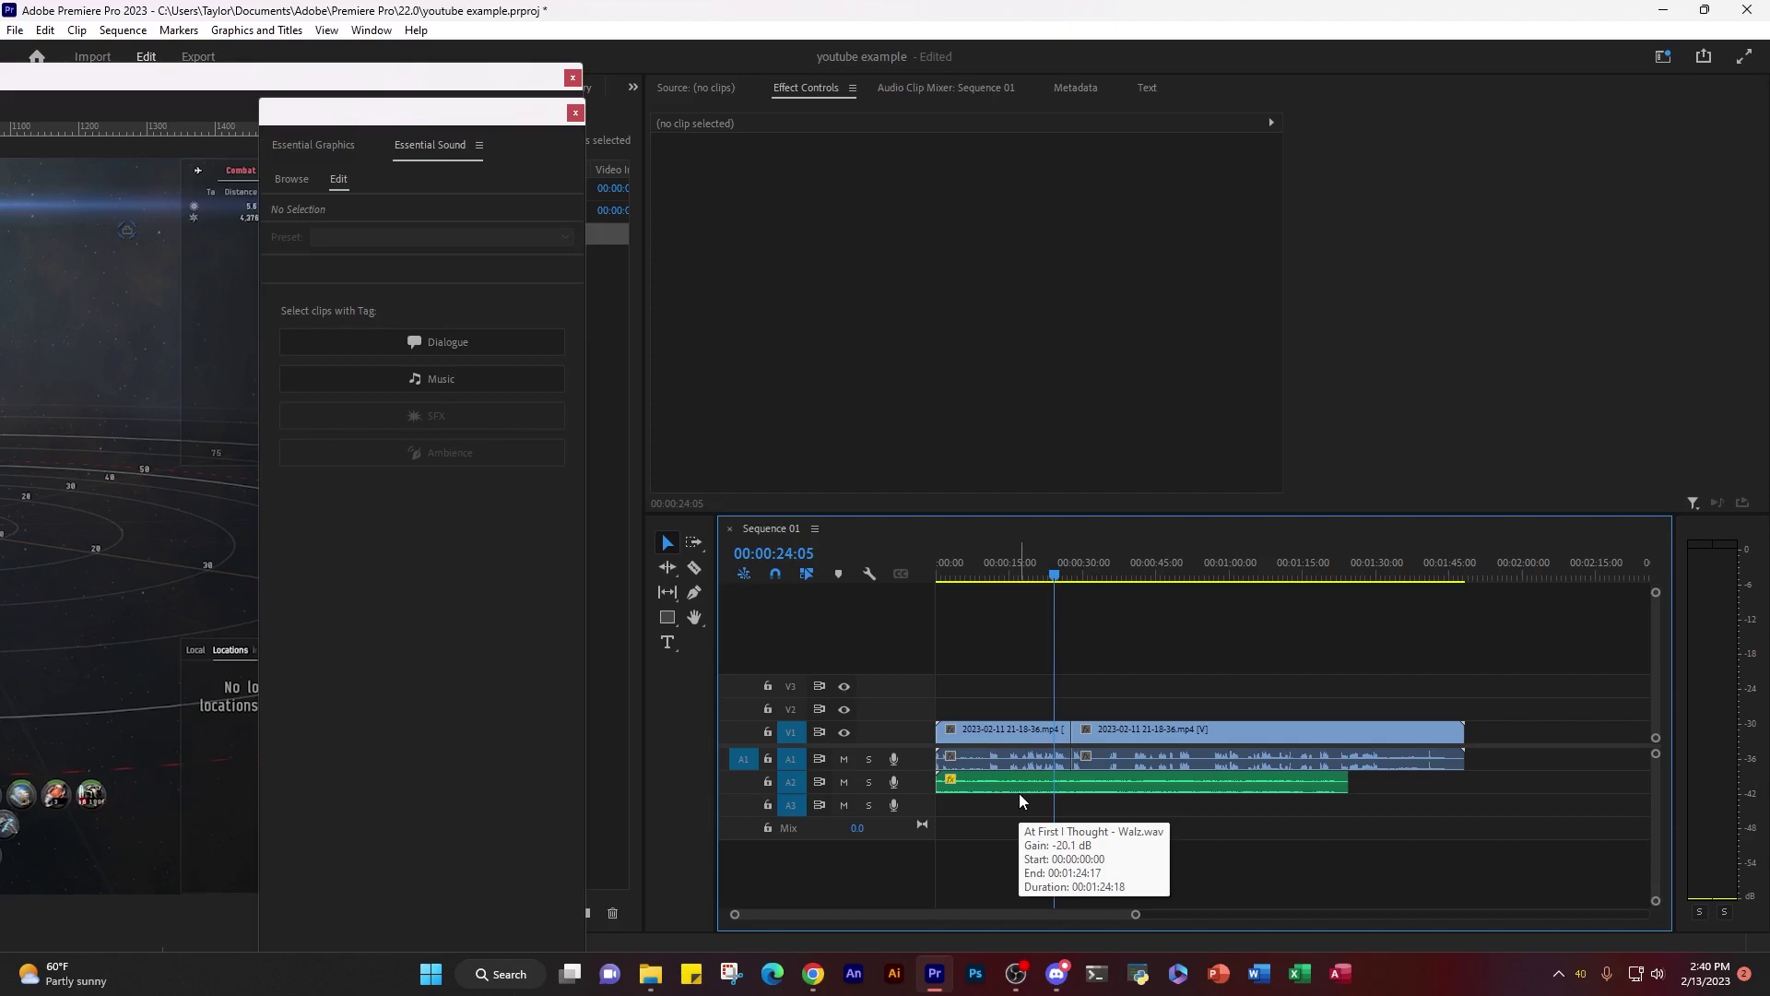
Step: Switch to YouTube Studio in Chrome, get started with Creator Music by accepting its terms, and view the featured tracks and collections
{"action": "key", "text": "alt+Tab"}
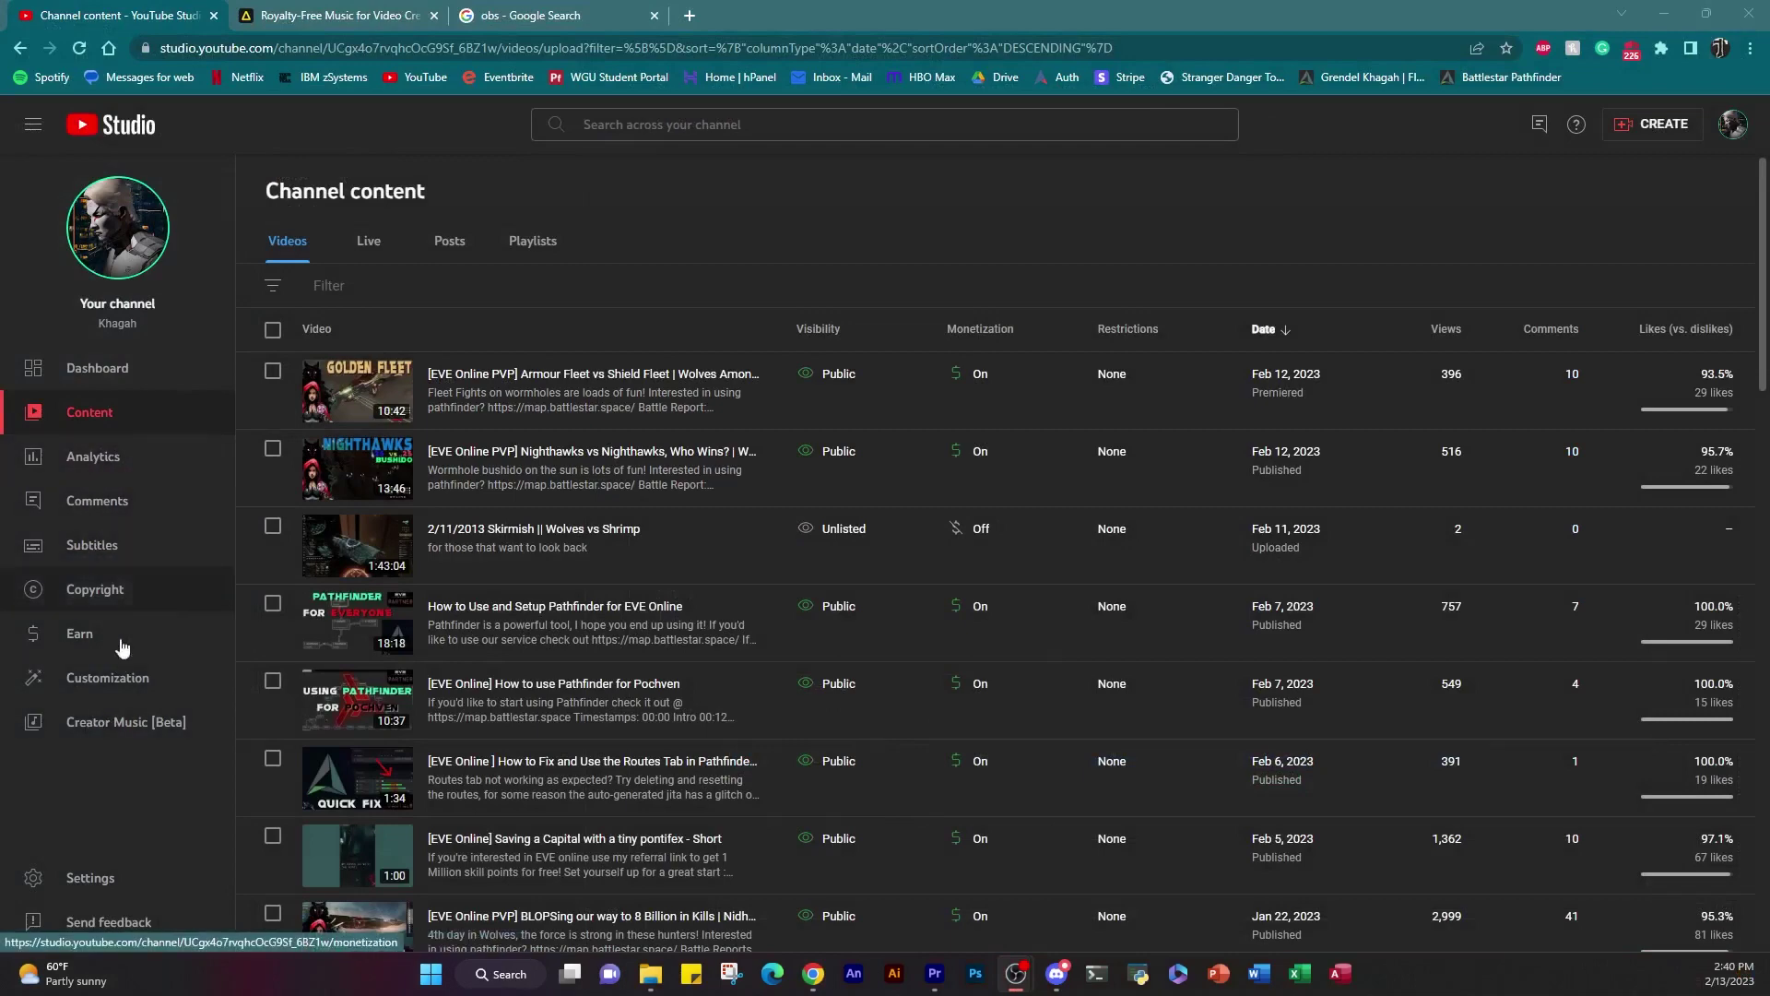
{"action": "left_click", "coordinate": [112, 734]}
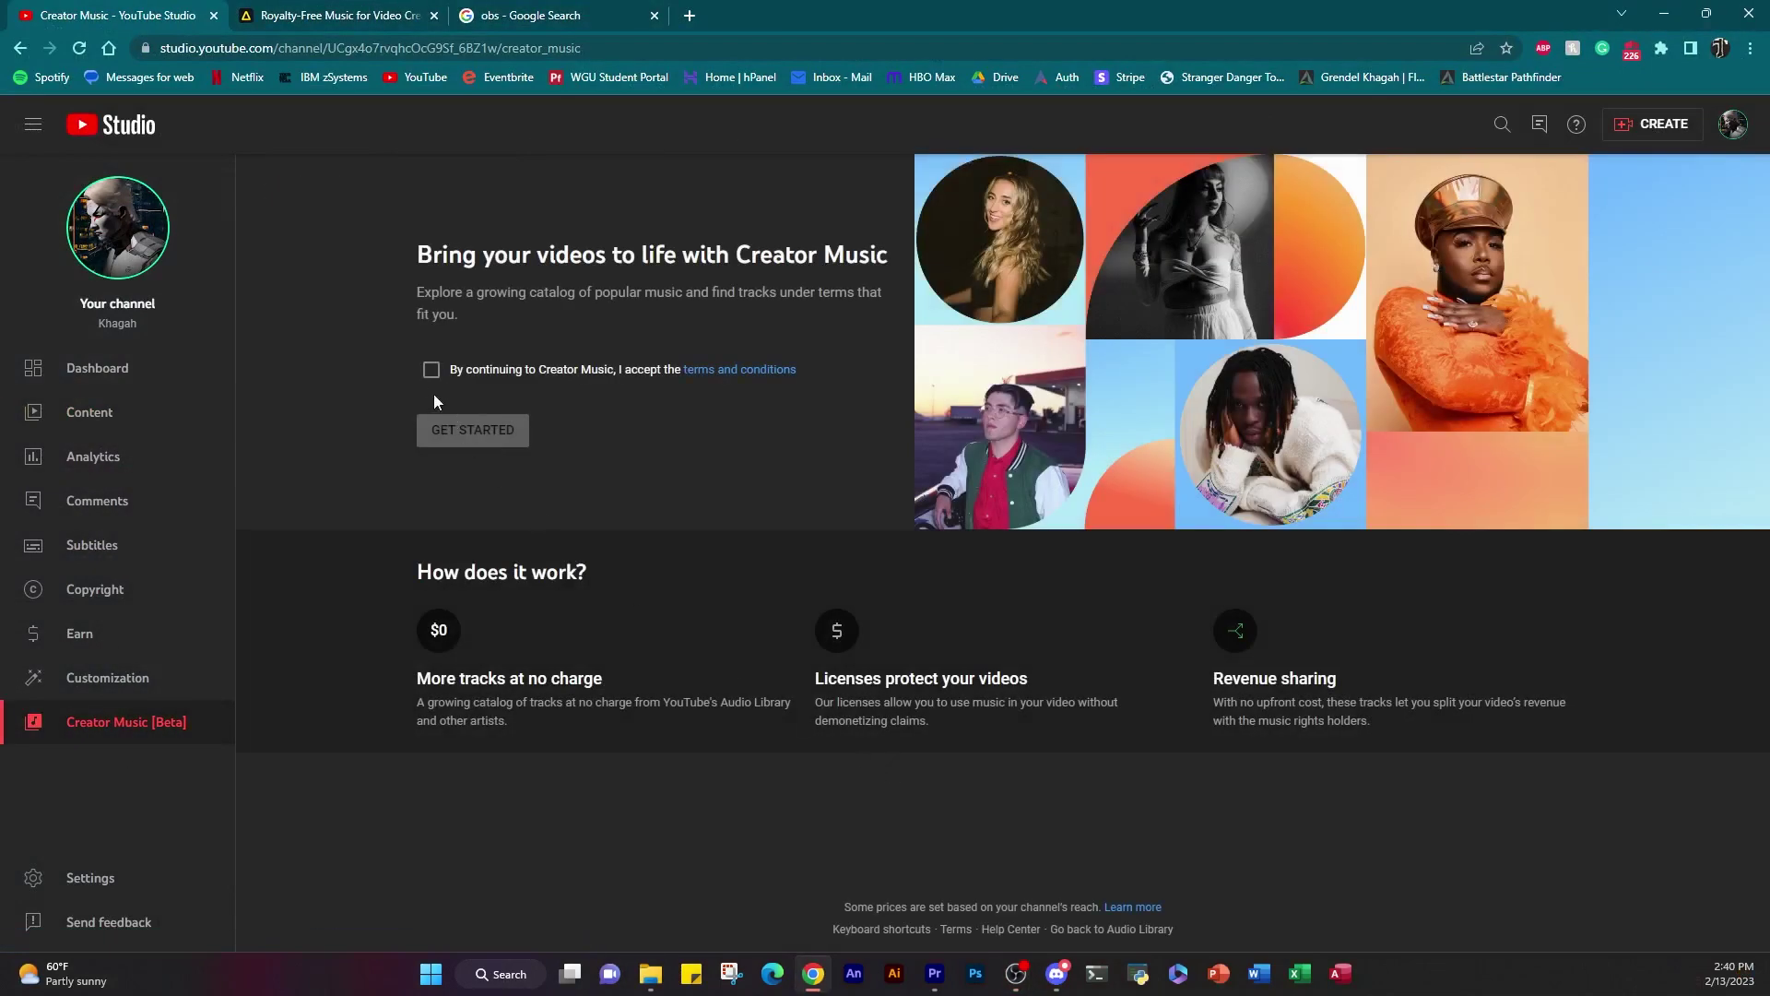
{"action": "left_click", "coordinate": [430, 368]}
{"action": "left_click", "coordinate": [472, 429]}
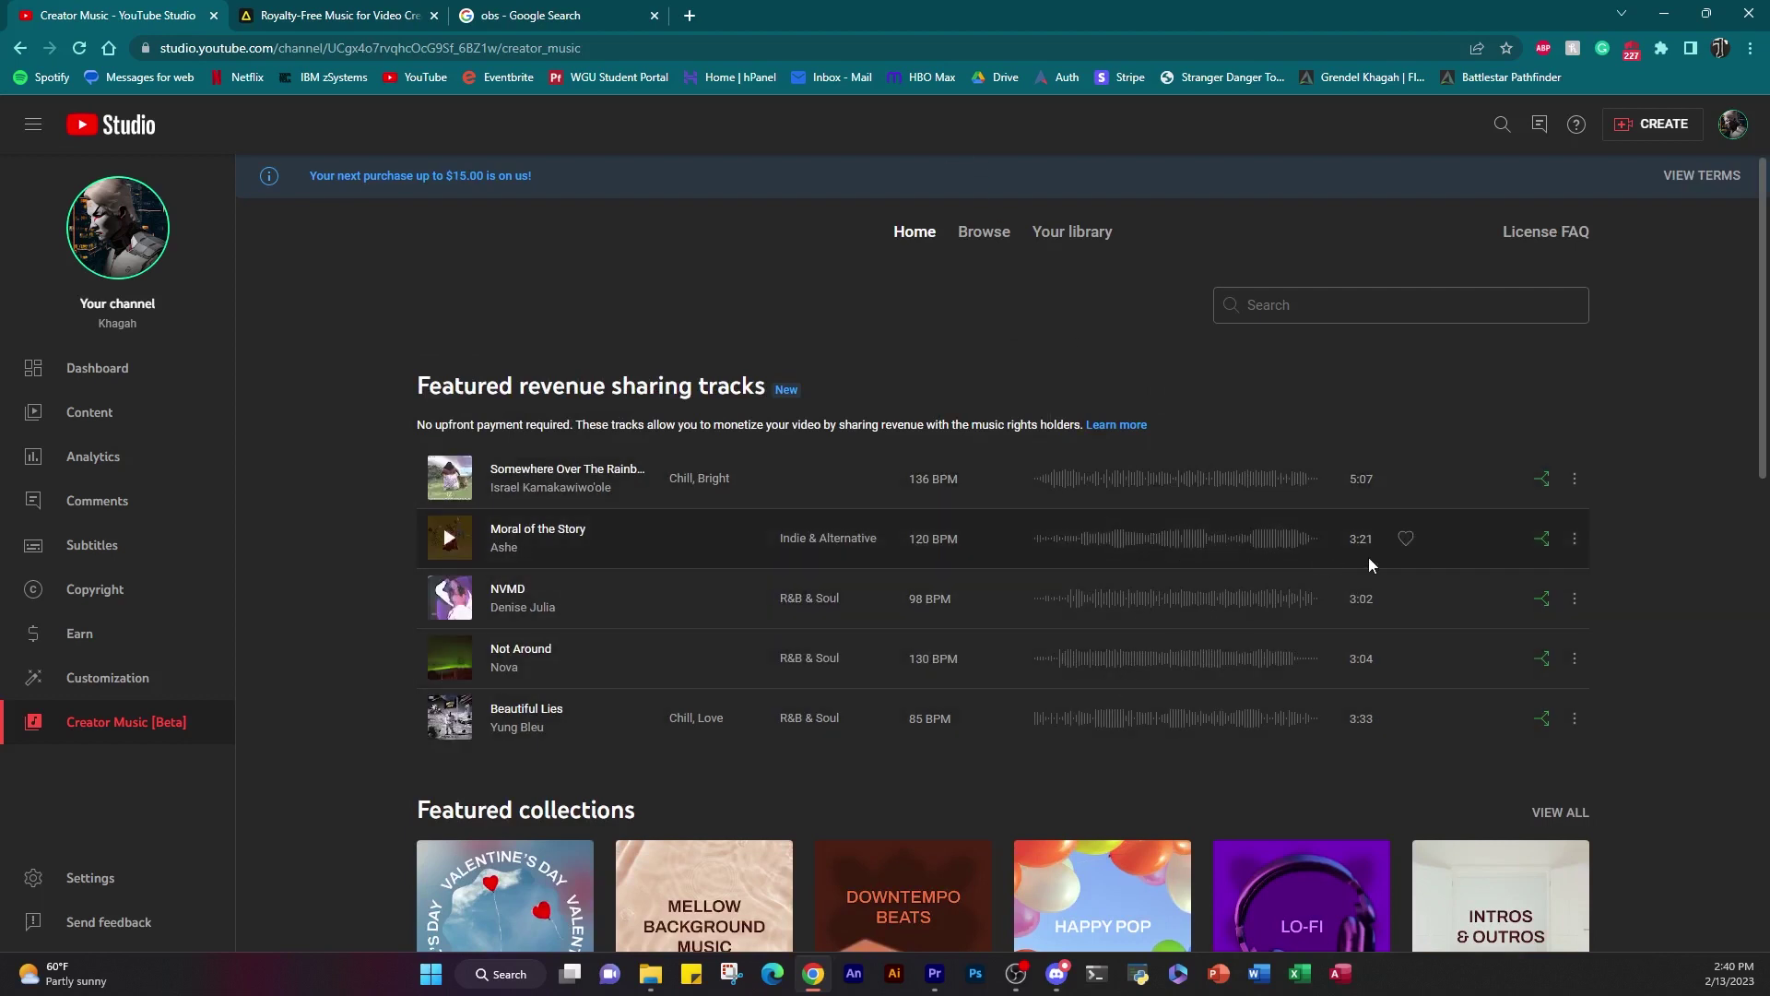
{"action": "scroll", "coordinate": [1155, 405], "scroll_direction": "down", "scroll_amount": 2}
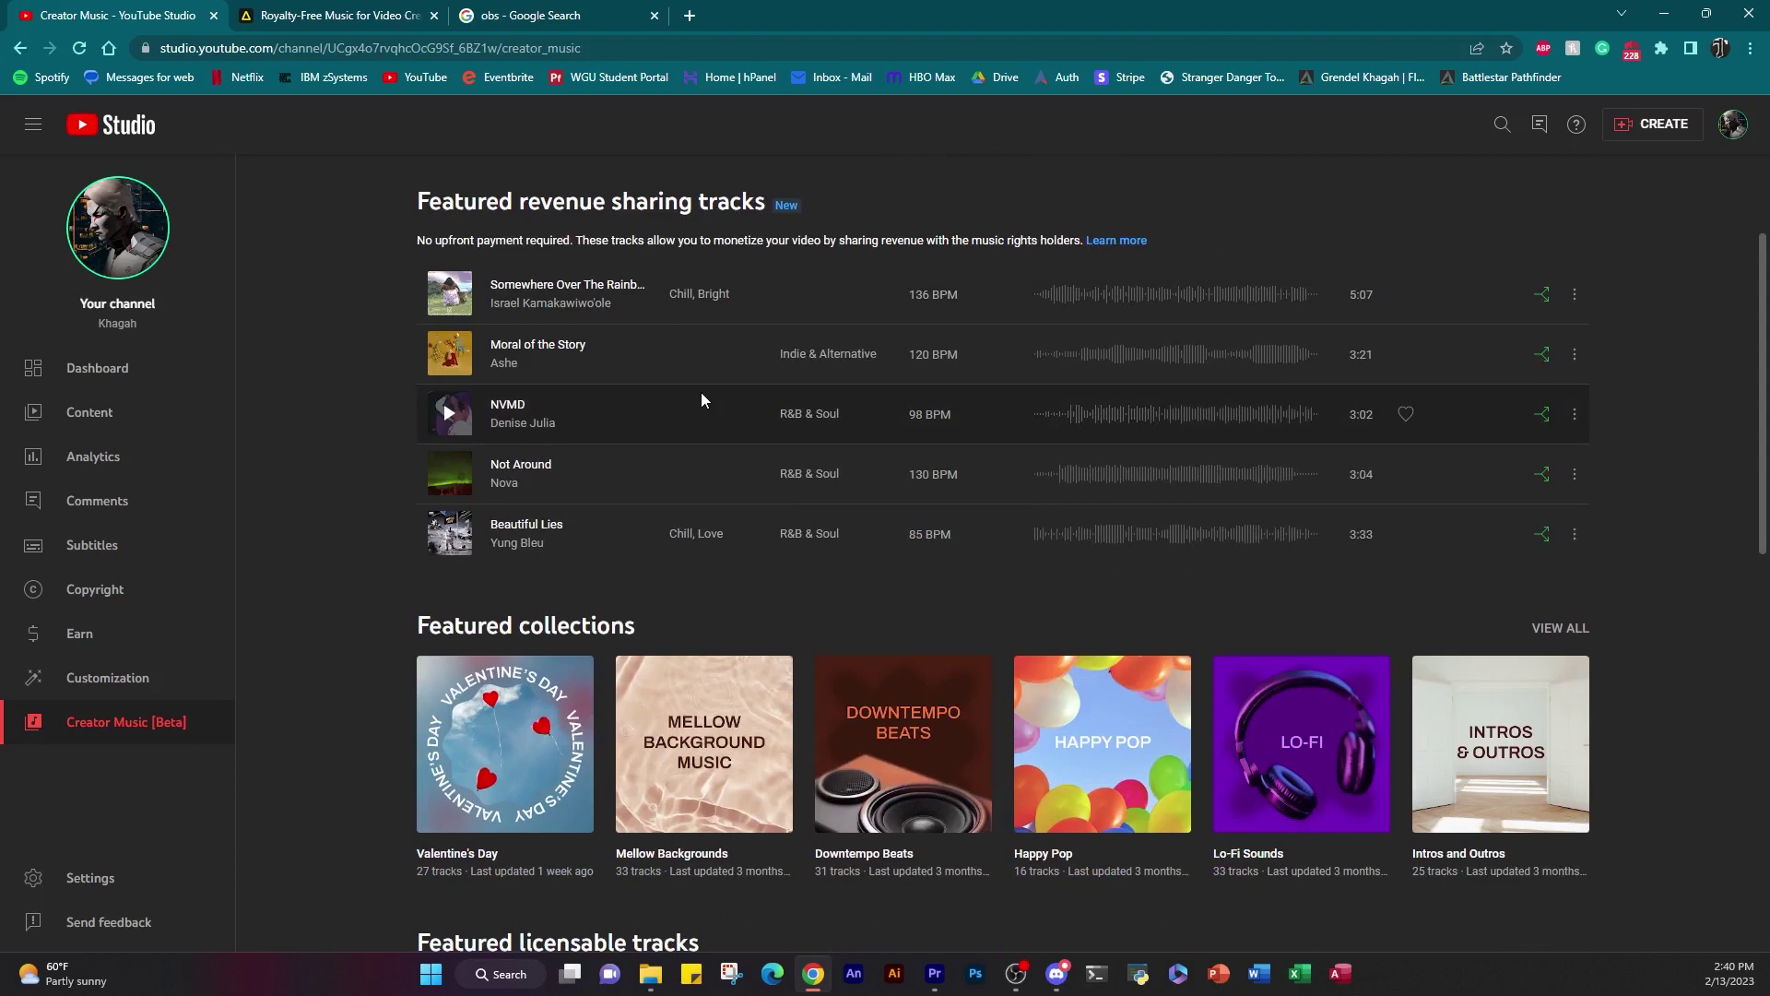
Step: Switch to the Artlist tab, preview the track MAXIMUM by Out of Flux, and look through the royalty-free music list
{"action": "left_click", "coordinate": [343, 20]}
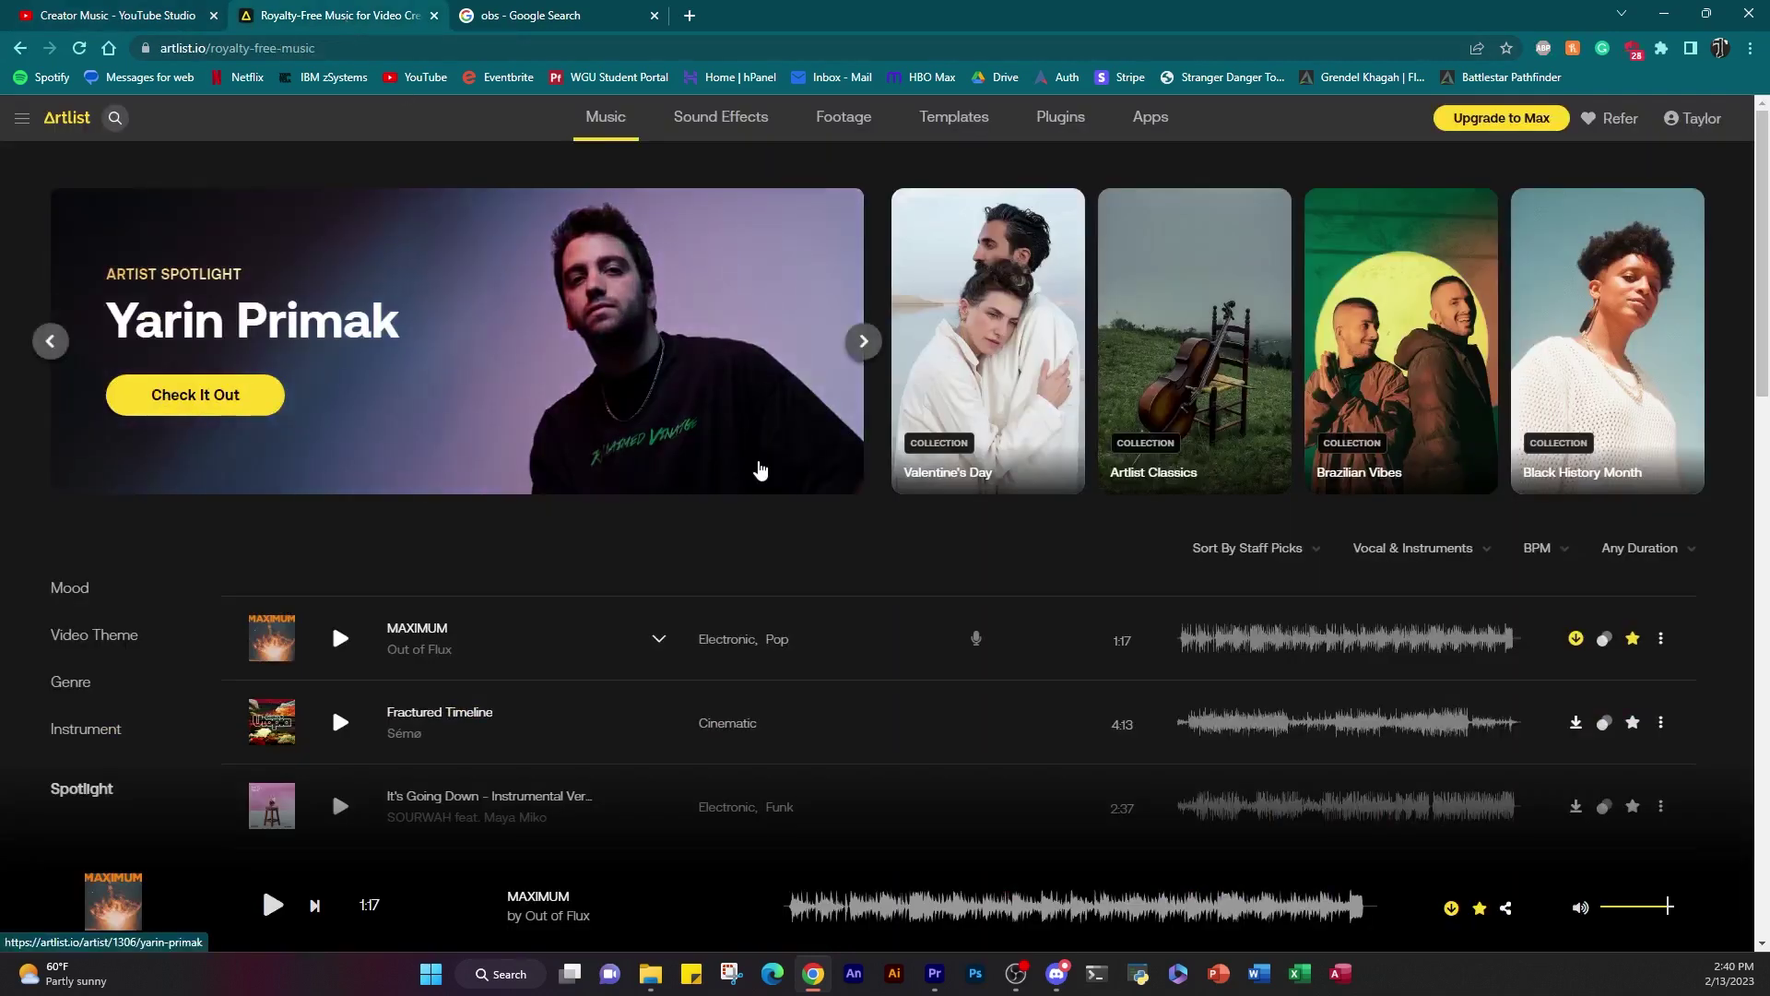
{"action": "scroll", "coordinate": [769, 490], "scroll_direction": "down", "scroll_amount": 2}
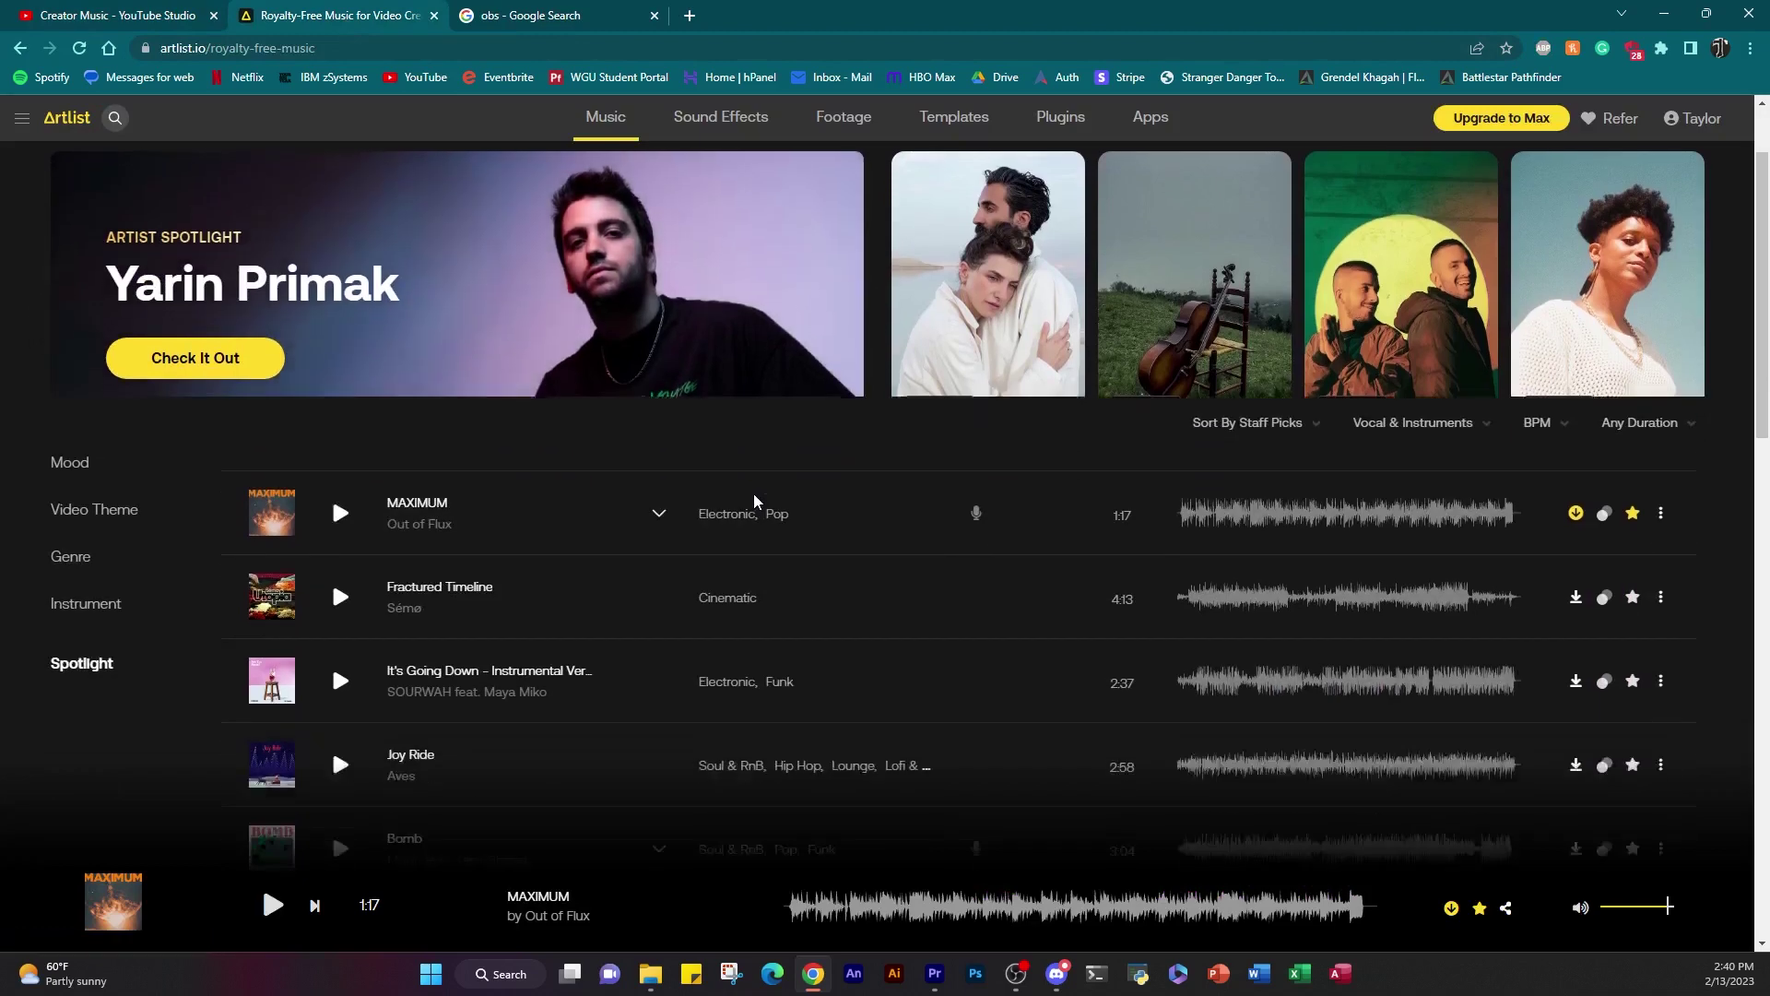
{"action": "scroll", "coordinate": [756, 507], "scroll_direction": "down", "scroll_amount": 1}
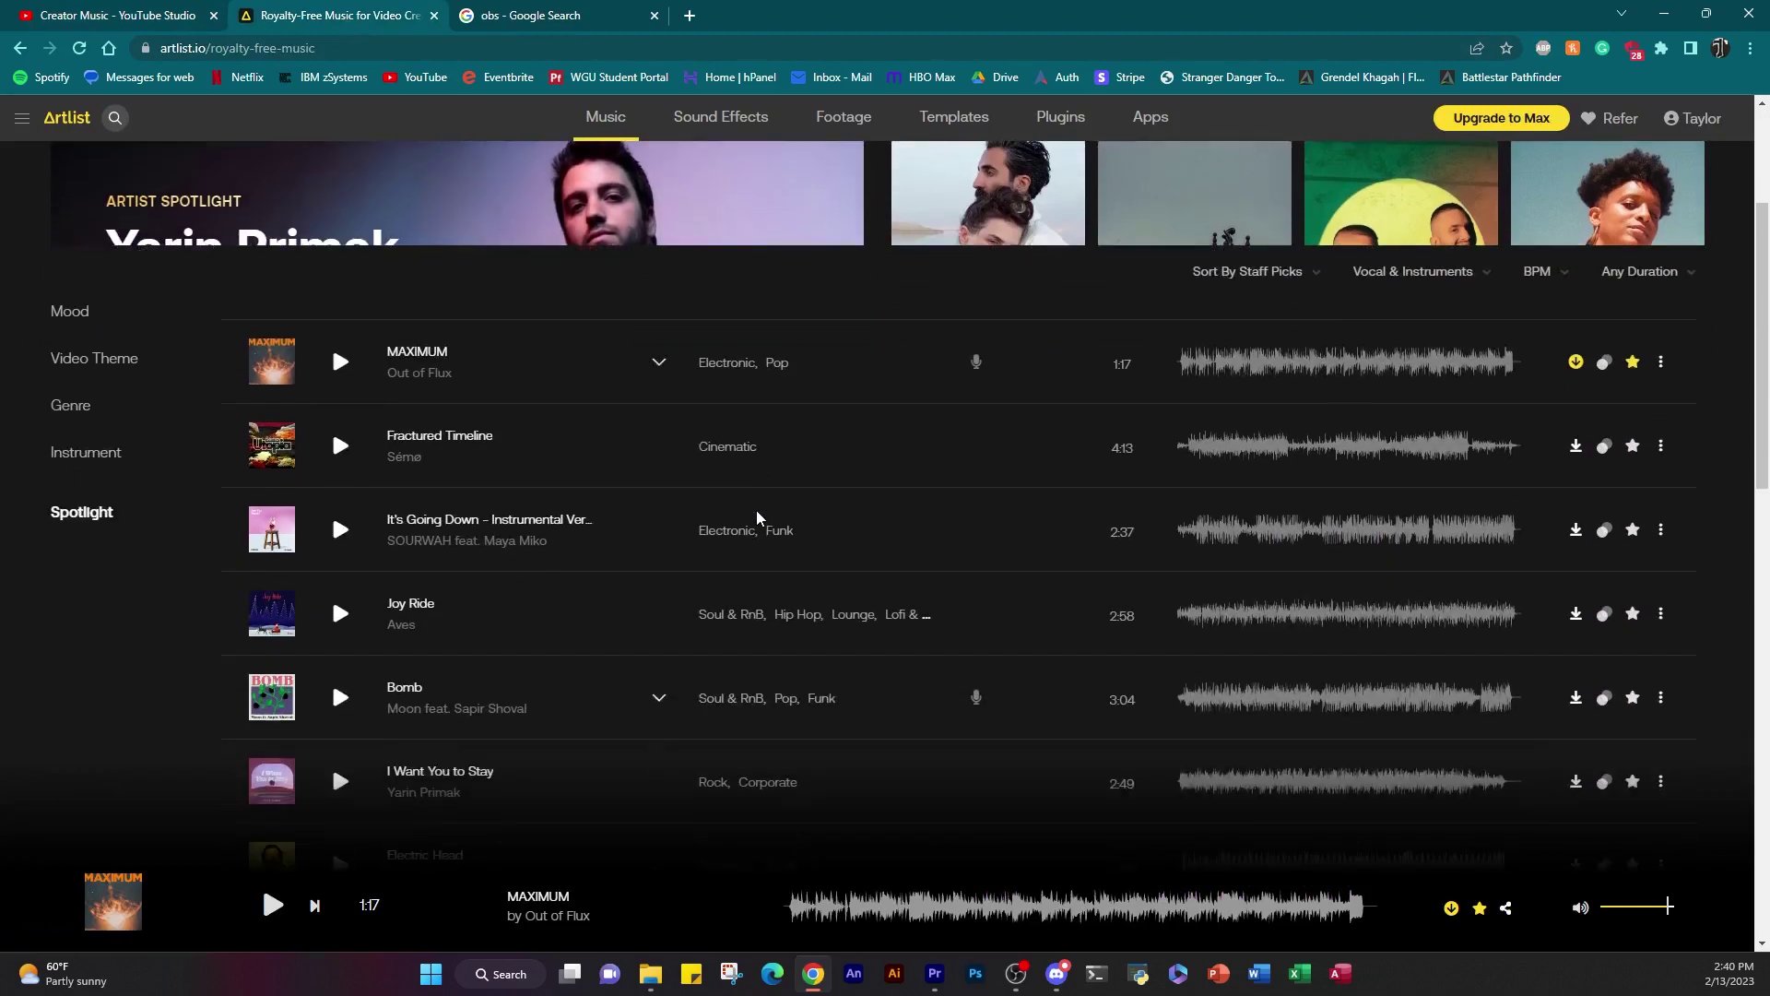
{"action": "scroll", "coordinate": [758, 523], "scroll_direction": "down", "scroll_amount": 2}
{"action": "scroll", "coordinate": [1242, 457], "scroll_direction": "up", "scroll_amount": 4}
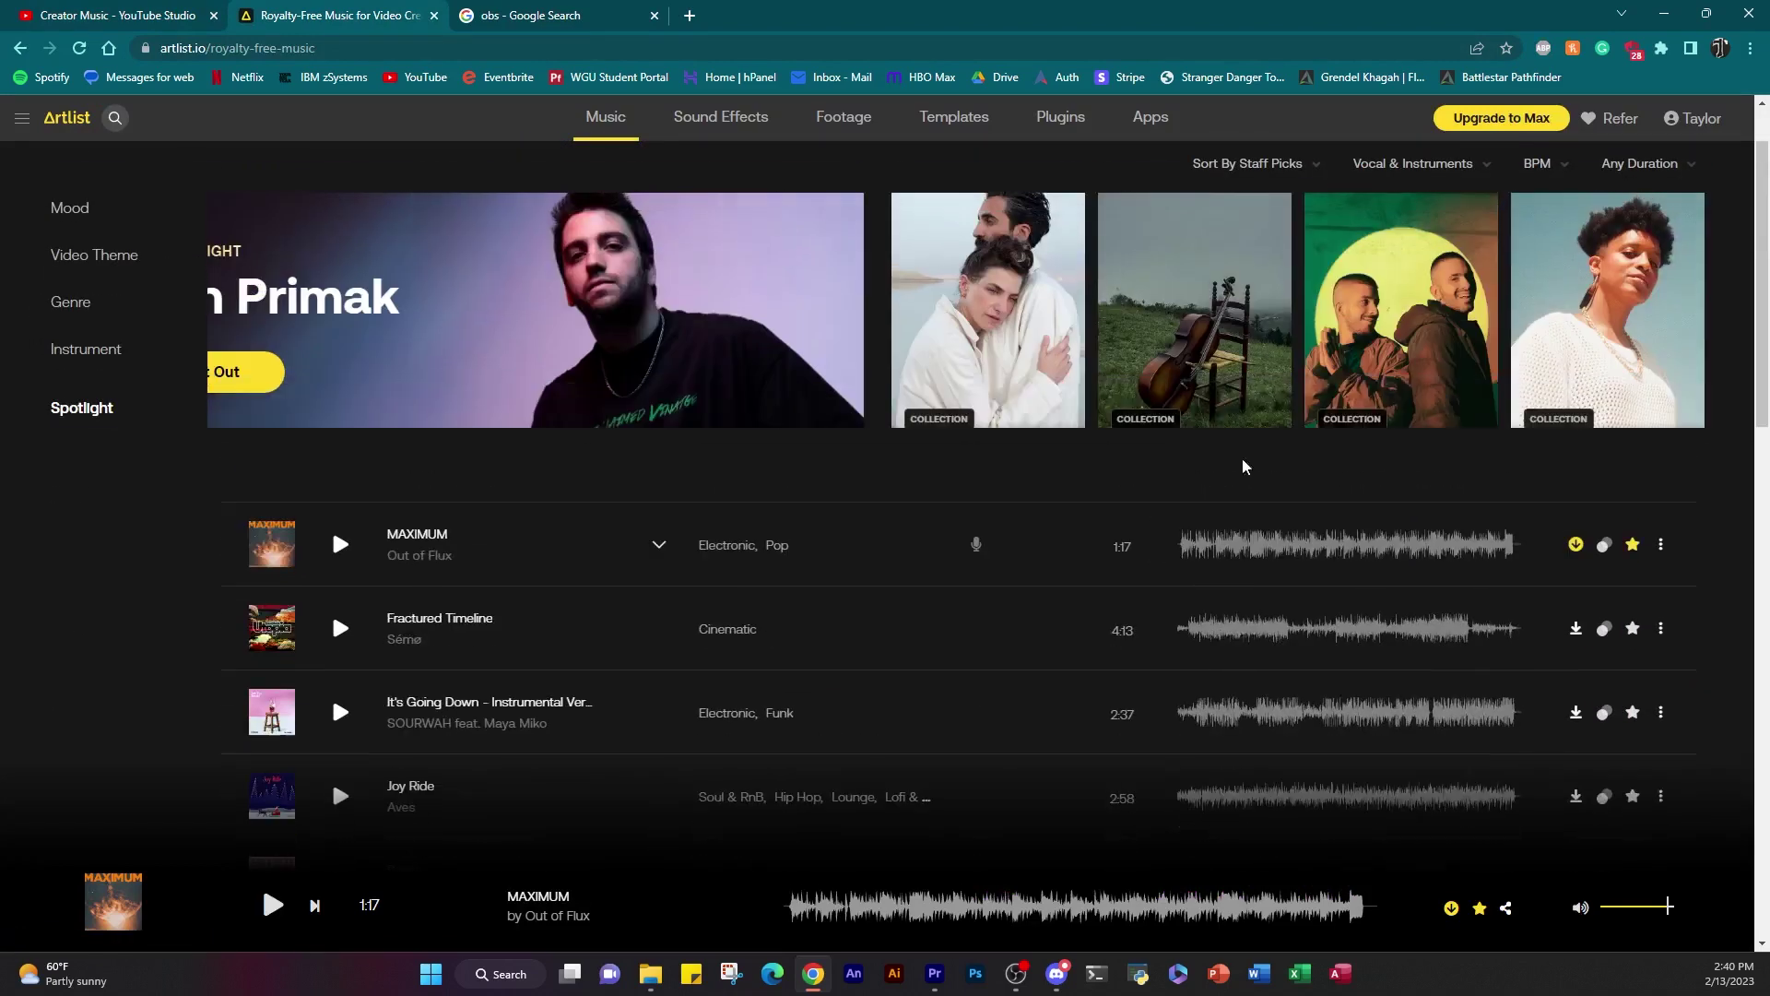
{"action": "left_click", "coordinate": [1252, 529]}
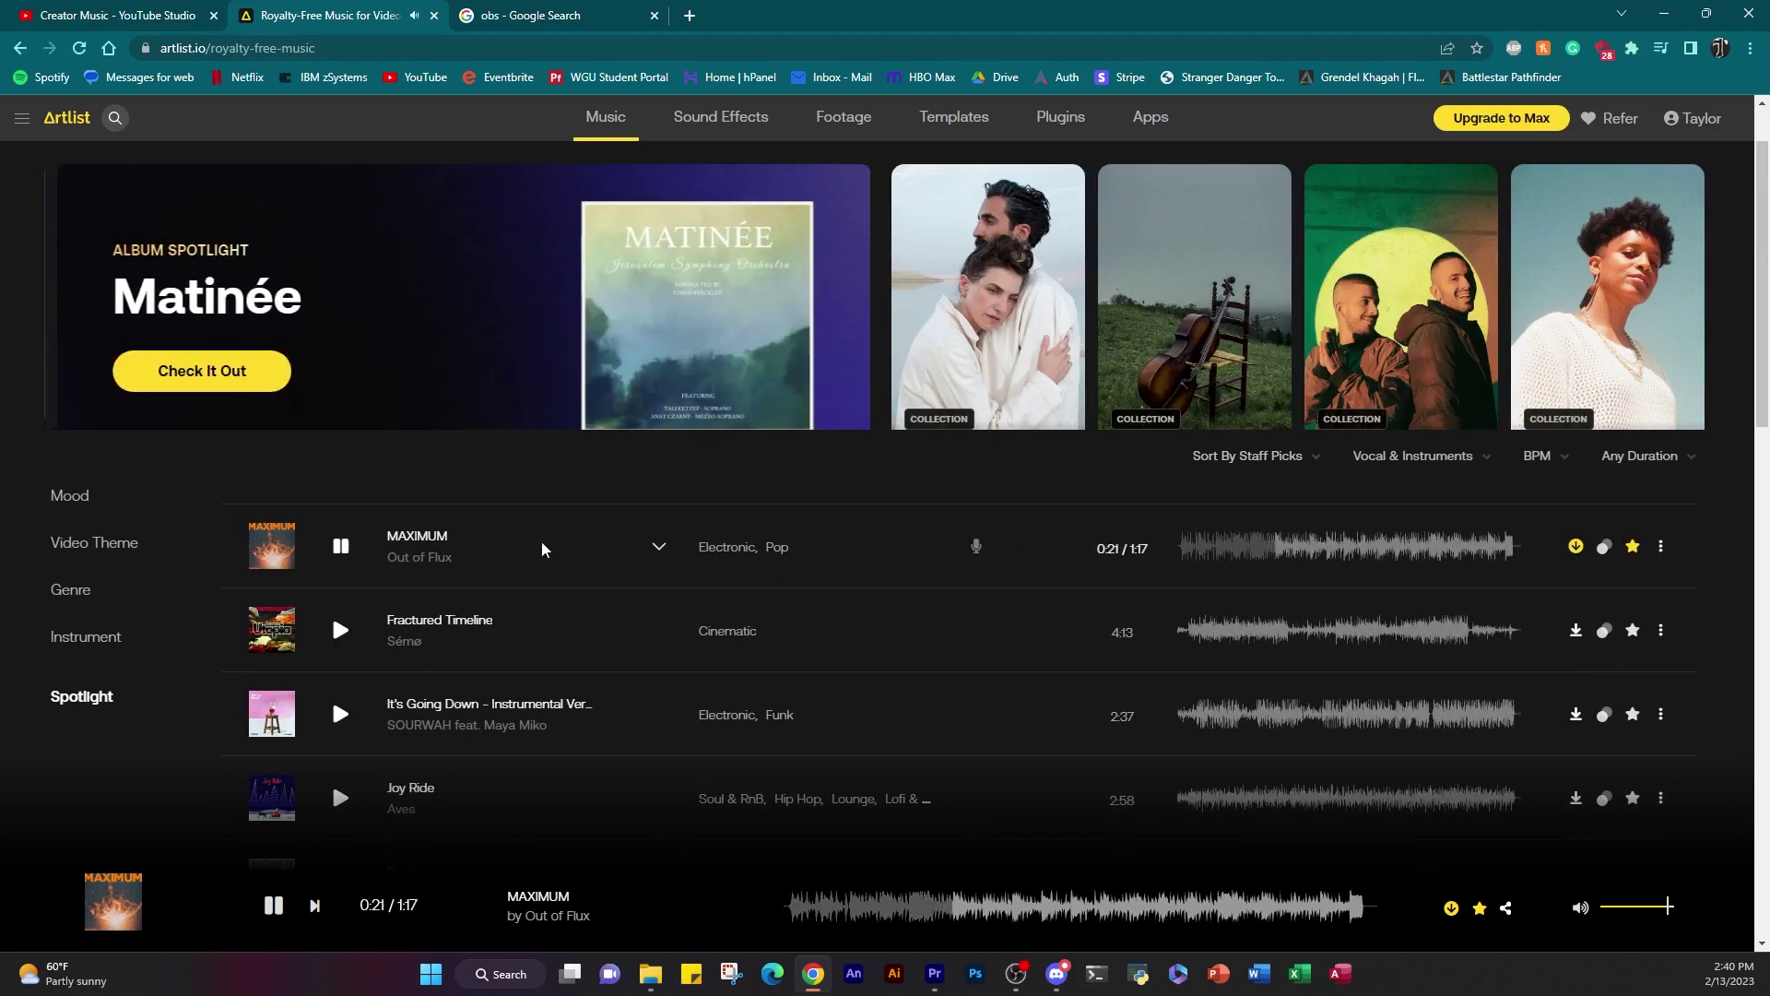
{"action": "left_click", "coordinate": [273, 904]}
{"action": "scroll", "coordinate": [1160, 664], "scroll_direction": "down", "scroll_amount": 5}
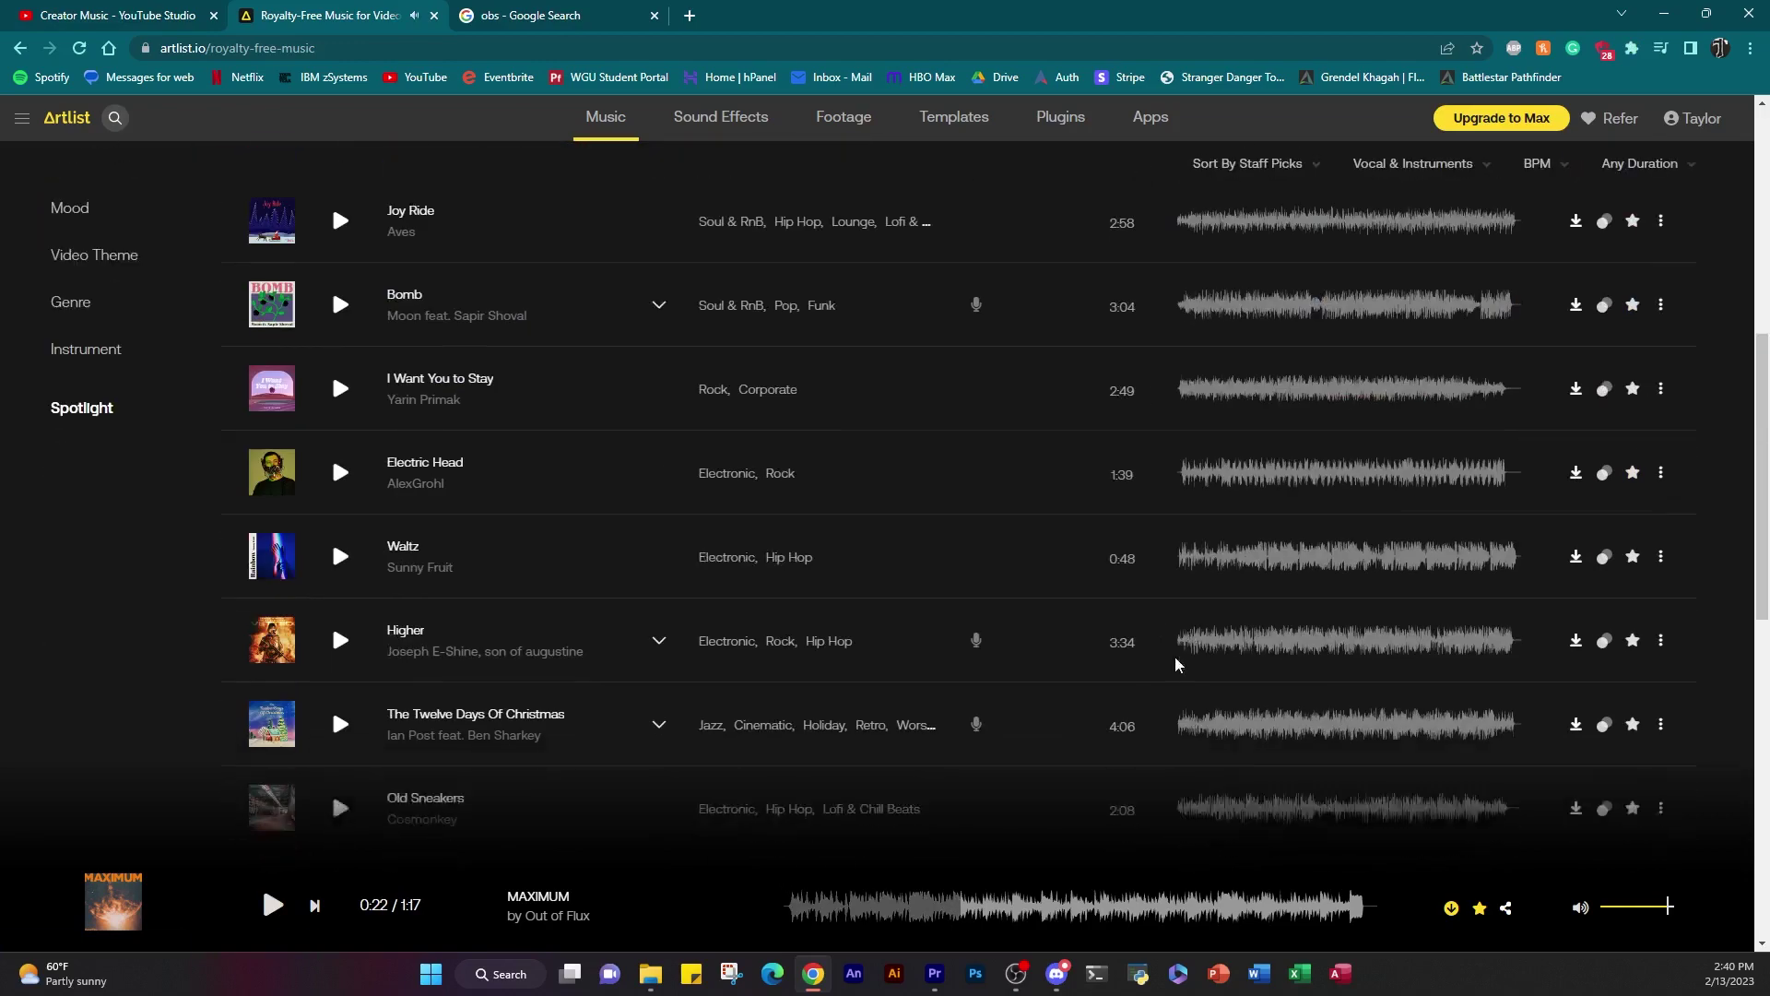
{"action": "scroll", "coordinate": [1161, 670], "scroll_direction": "down", "scroll_amount": 5}
{"action": "scroll", "coordinate": [1158, 676], "scroll_direction": "down", "scroll_amount": 4}
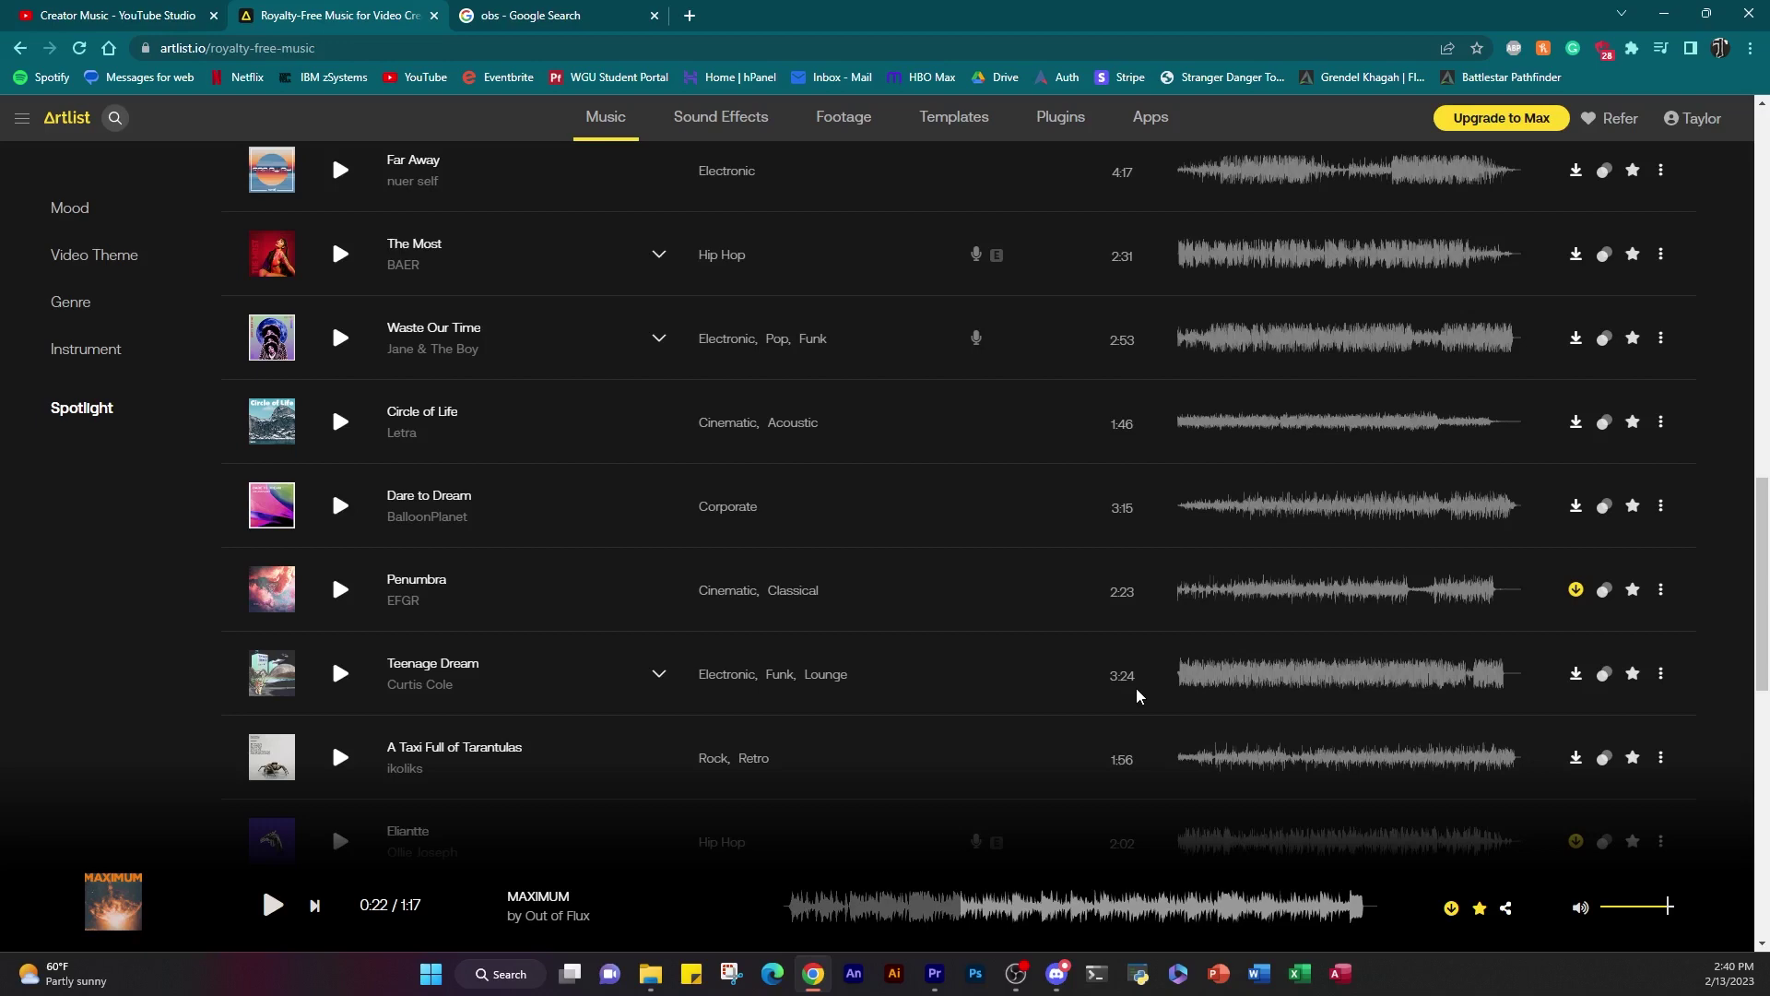
{"action": "scroll", "coordinate": [1198, 553], "scroll_direction": "up", "scroll_amount": 15}
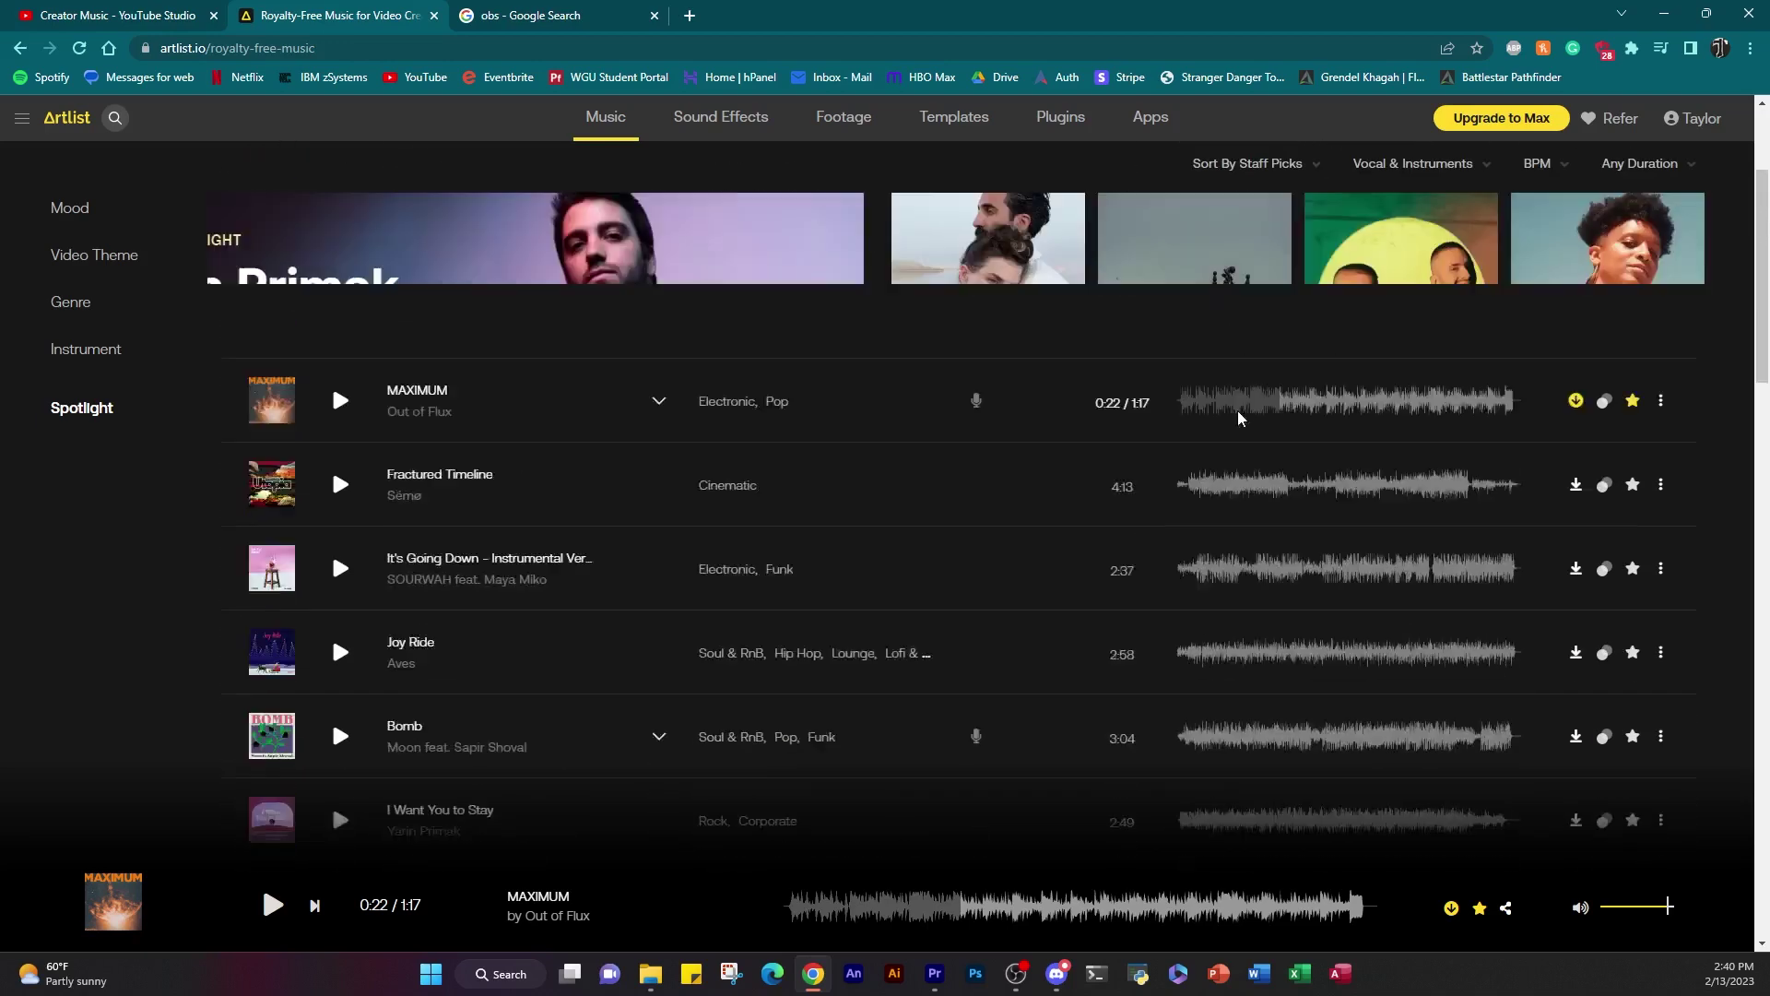